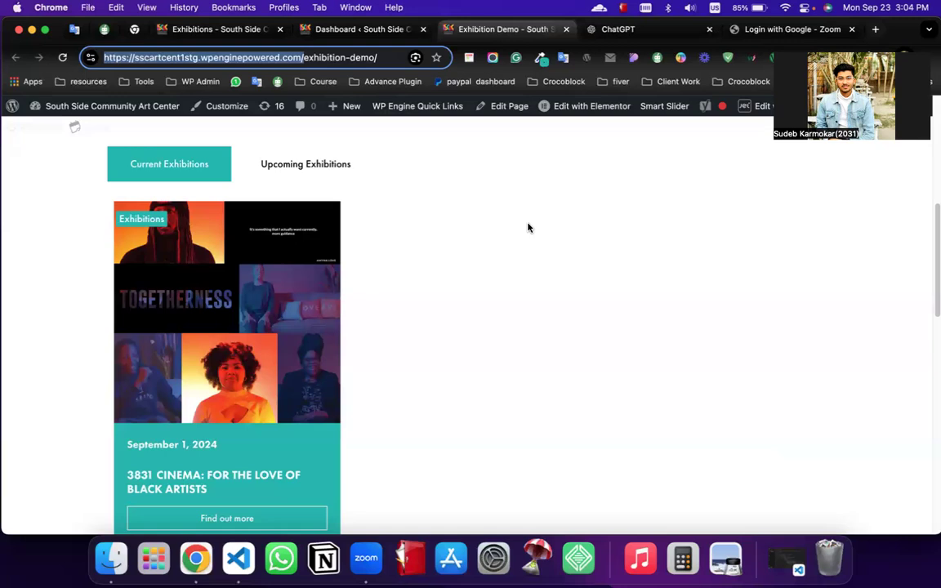
Open the Events list from the WordPress dashboard in a new tab
{"action": "left_click", "coordinate": [340, 34]}
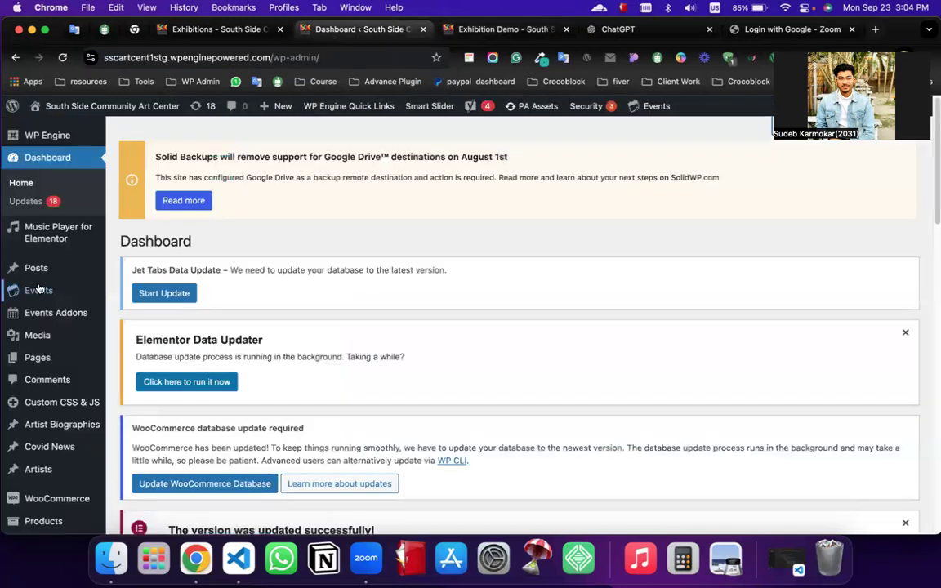
{"action": "mouse_move", "coordinate": [44, 292]}
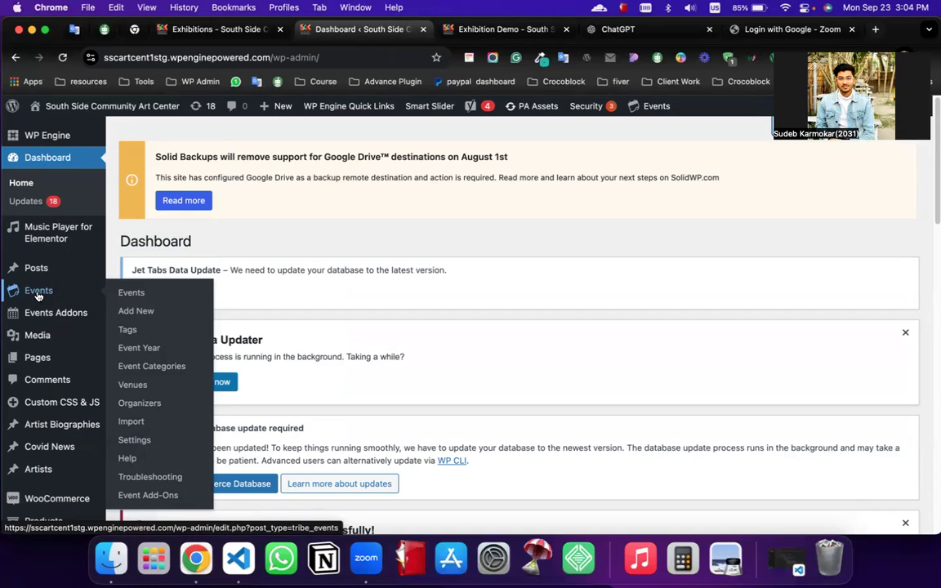
{"action": "right_click", "coordinate": [124, 298]}
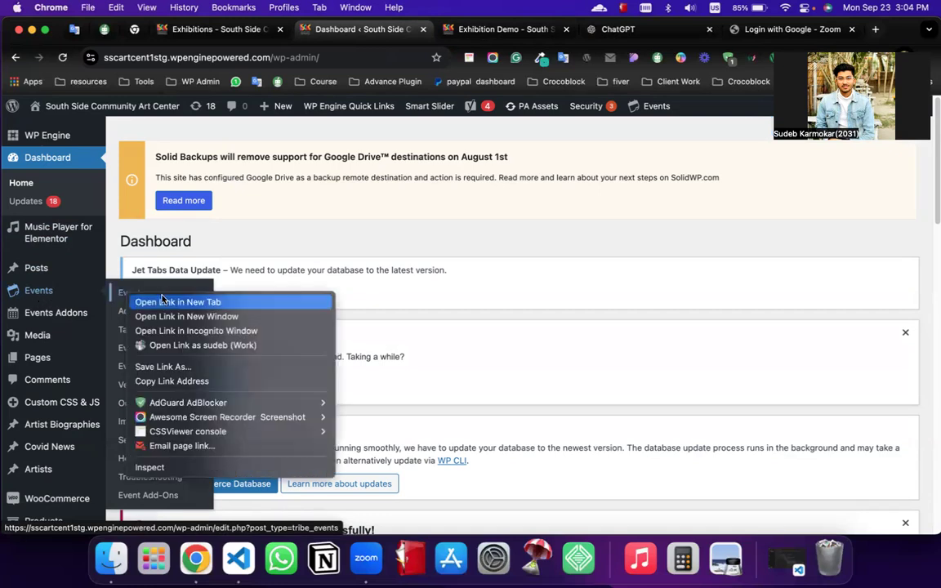
{"action": "left_click", "coordinate": [157, 301]}
{"action": "left_click", "coordinate": [429, 30]}
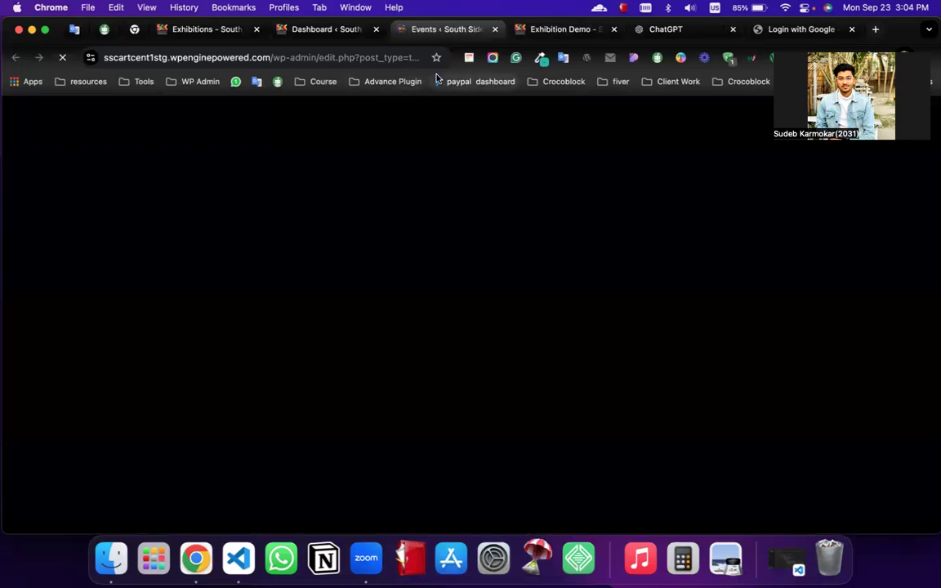
{"action": "scroll", "coordinate": [232, 390], "scroll_direction": "down", "scroll_amount": 1}
{"action": "scroll", "coordinate": [231, 390], "scroll_direction": "down", "scroll_amount": 5}
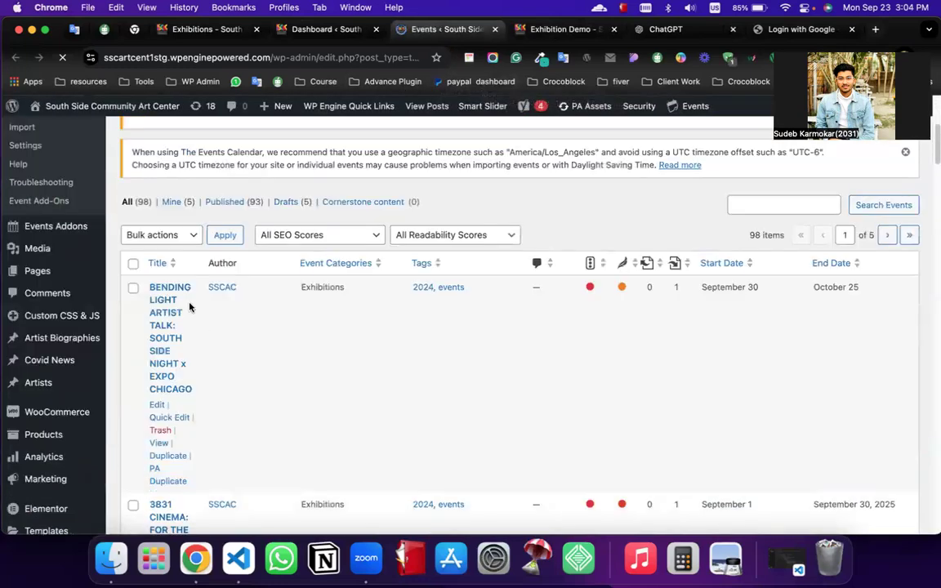
Open the BENDING LIGHT ARTIST TALK event's edit page in a new tab and review its start and end date settings
{"action": "right_click", "coordinate": [159, 405]}
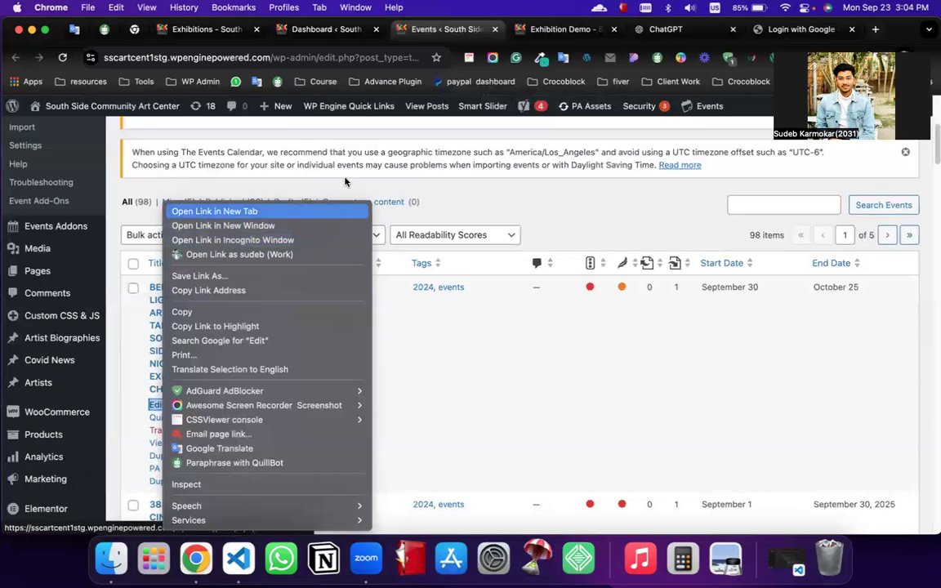
{"action": "left_click", "coordinate": [214, 211]}
{"action": "left_click", "coordinate": [494, 30]}
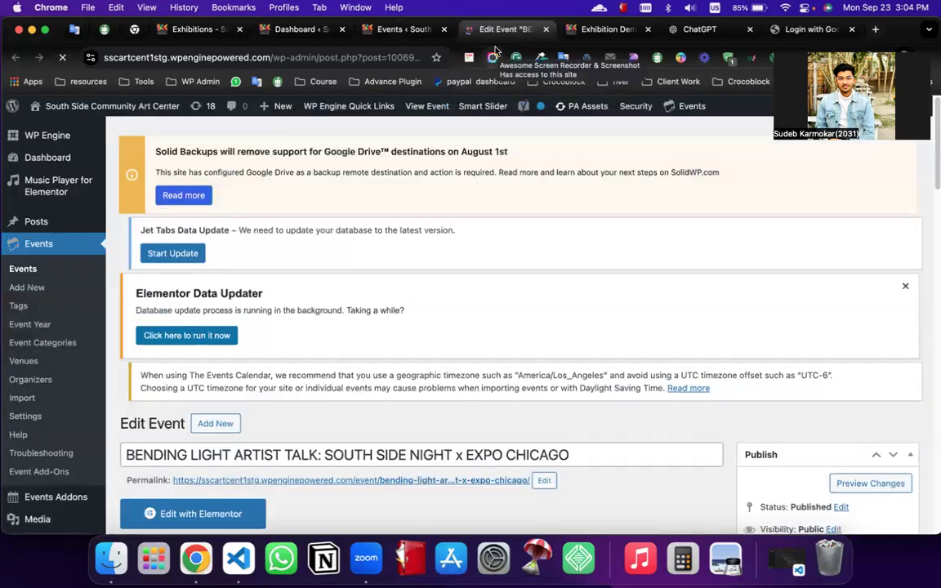
{"action": "scroll", "coordinate": [326, 283], "scroll_direction": "down", "scroll_amount": 10}
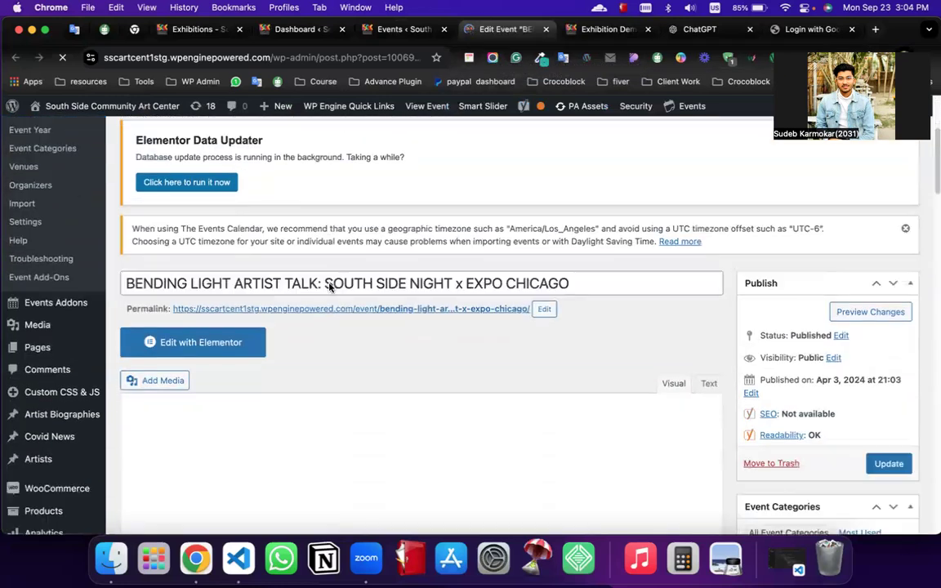
{"action": "scroll", "coordinate": [219, 328], "scroll_direction": "down", "scroll_amount": 10}
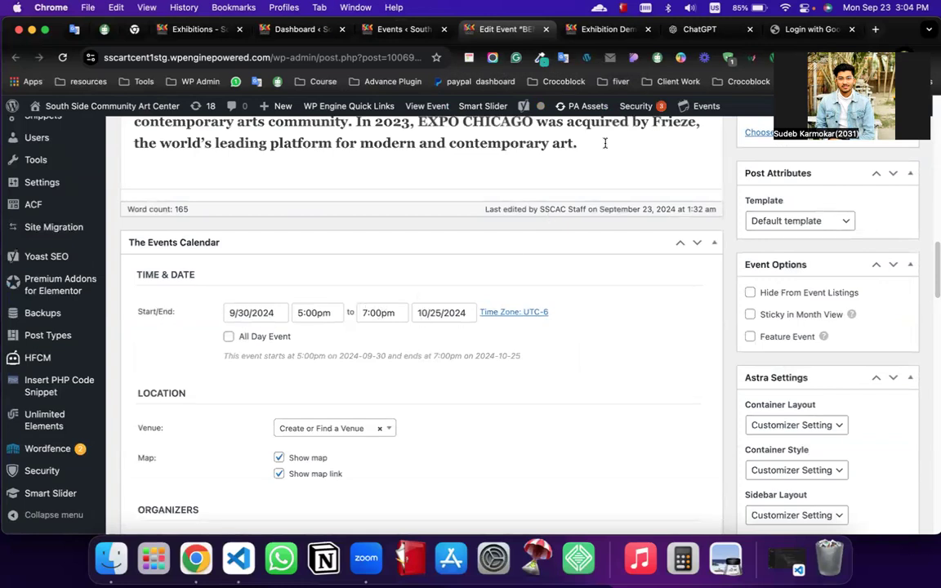
Return to the Events list and open JetEngine's Query Builder in a new tab
{"action": "left_click", "coordinate": [605, 31]}
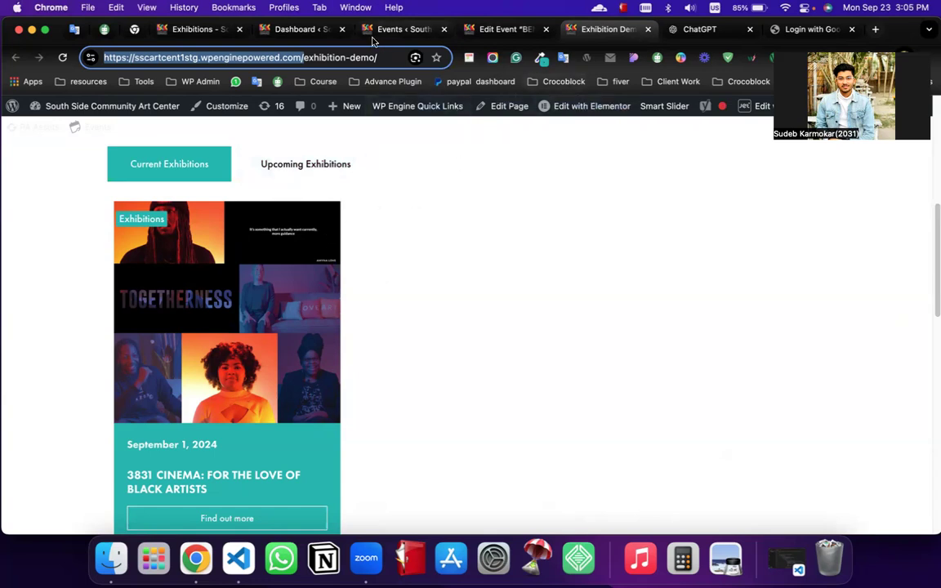
{"action": "left_click", "coordinate": [397, 30]}
{"action": "scroll", "coordinate": [29, 389], "scroll_direction": "down", "scroll_amount": 5}
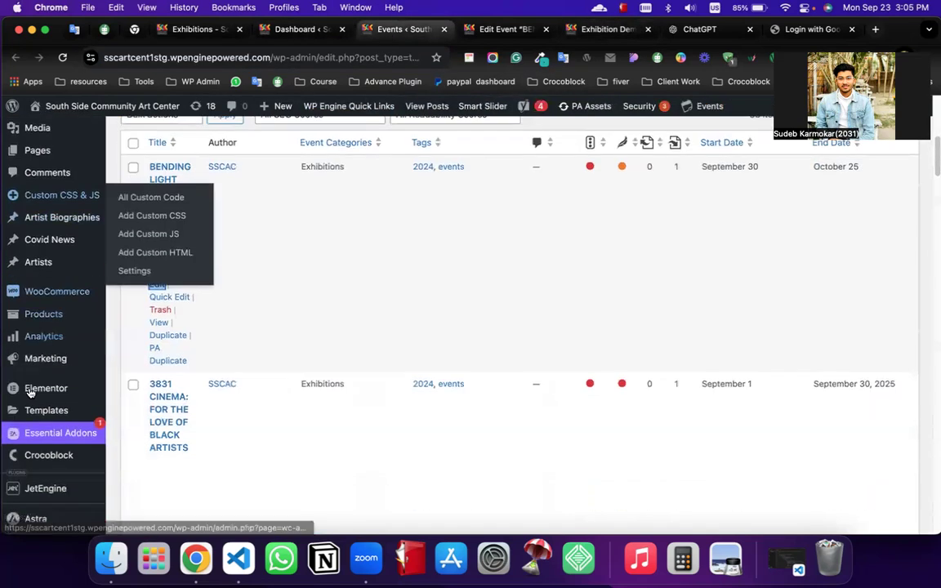
{"action": "mouse_move", "coordinate": [64, 256]}
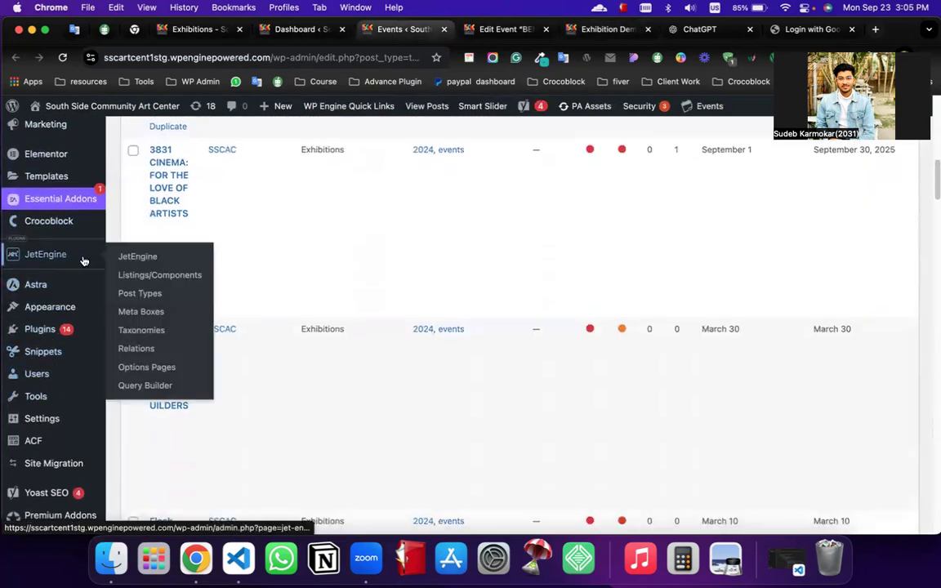
{"action": "right_click", "coordinate": [151, 386]}
{"action": "left_click", "coordinate": [193, 341]}
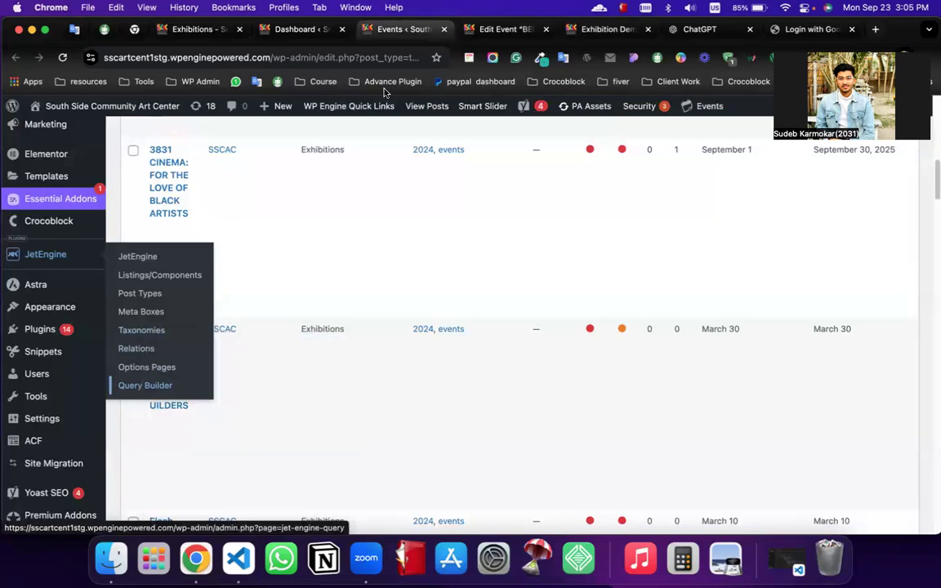
{"action": "left_click", "coordinate": [455, 28]}
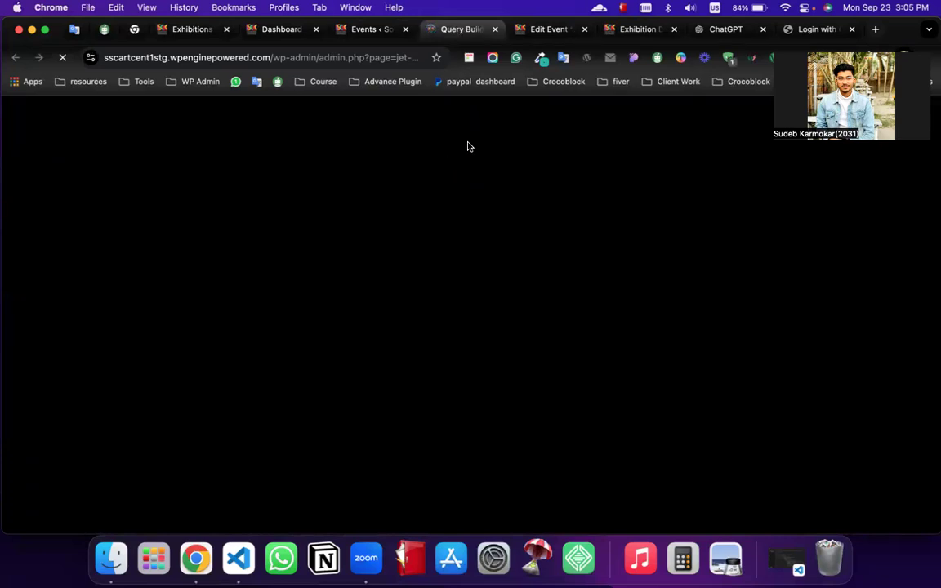
{"action": "scroll", "coordinate": [340, 248], "scroll_direction": "down", "scroll_amount": 5}
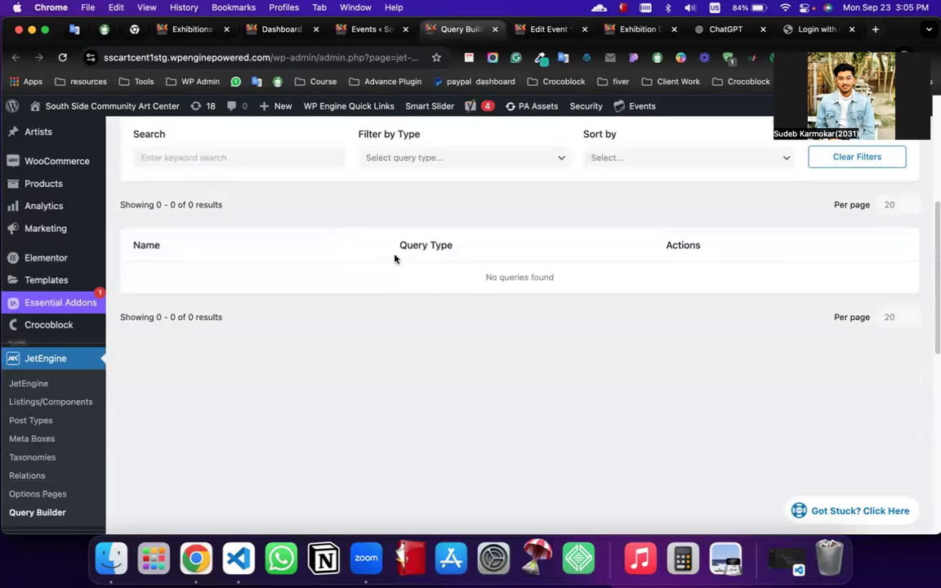
Open the form for adding a new query in a new tab and go to its name field
{"action": "scroll", "coordinate": [475, 210], "scroll_direction": "up", "scroll_amount": 5}
{"action": "right_click", "coordinate": [225, 196]}
{"action": "left_click", "coordinate": [261, 202]}
{"action": "left_click", "coordinate": [502, 30]}
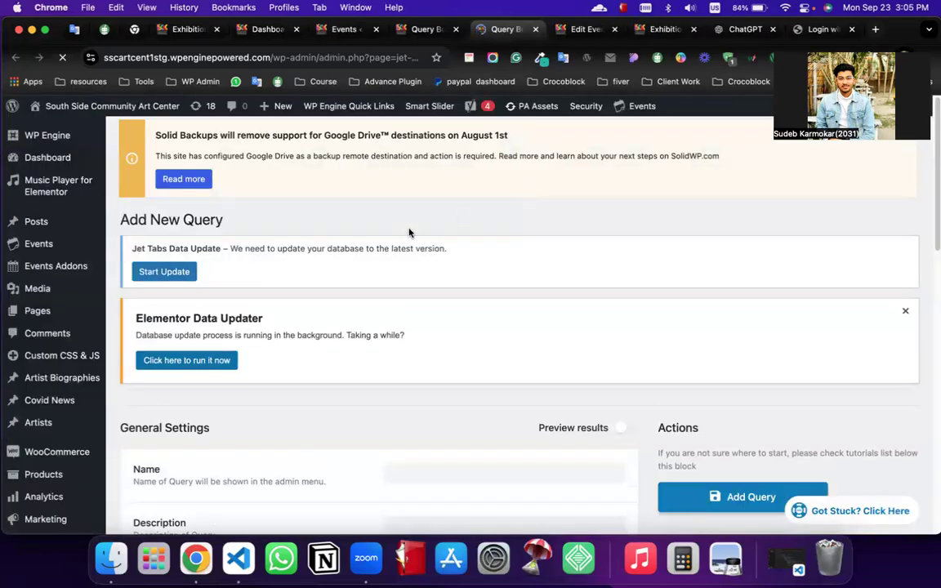
{"action": "scroll", "coordinate": [409, 233], "scroll_direction": "down", "scroll_amount": 4}
{"action": "left_click", "coordinate": [420, 317]}
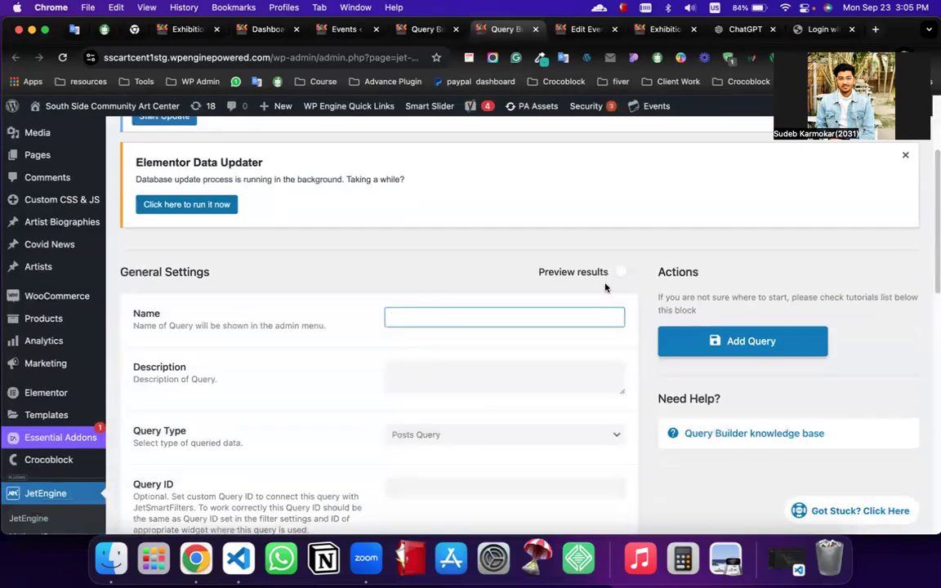
Keep Posts Query as the query type and set its post type to Events
{"action": "scroll", "coordinate": [409, 302], "scroll_direction": "down", "scroll_amount": 1}
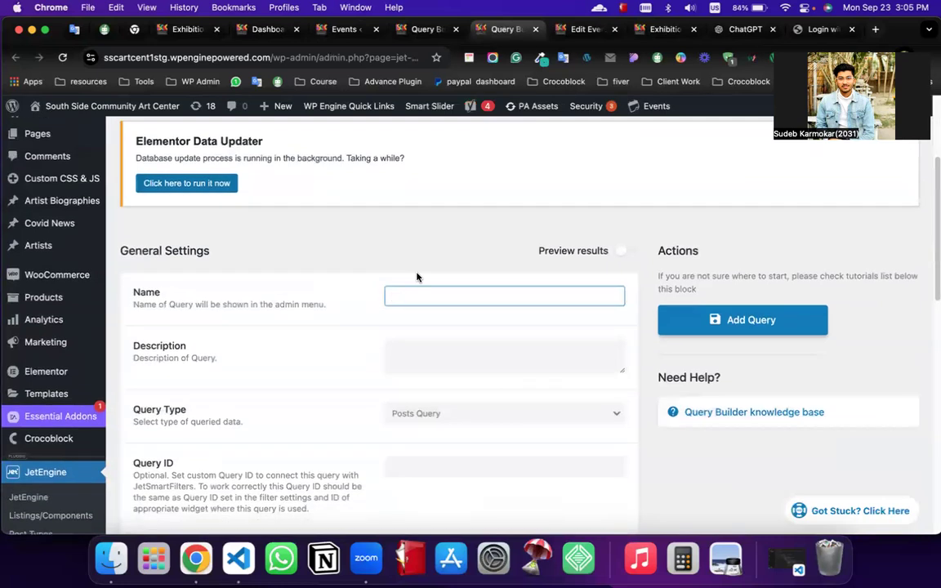
{"action": "scroll", "coordinate": [412, 286], "scroll_direction": "down", "scroll_amount": 1}
{"action": "left_click", "coordinate": [417, 389]}
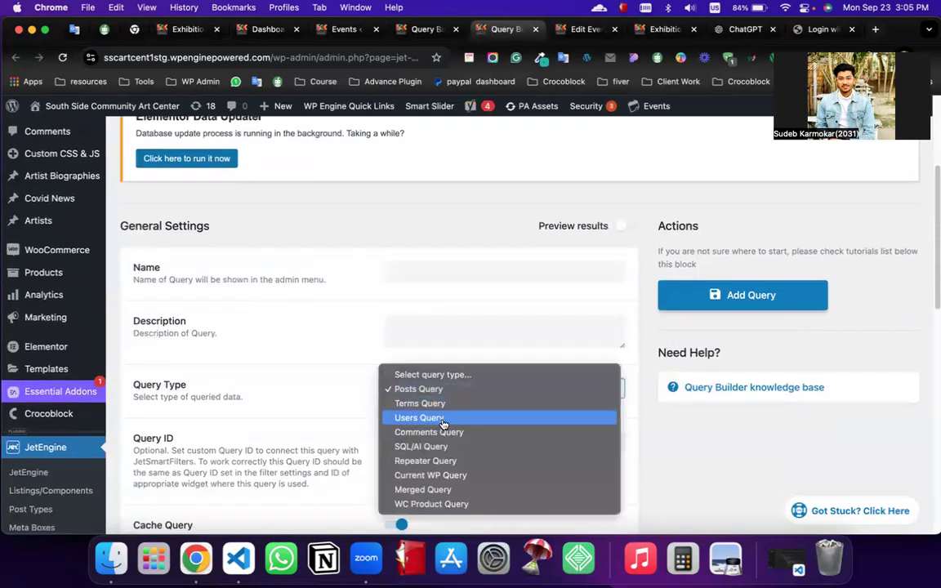
{"action": "left_click", "coordinate": [417, 390]}
{"action": "scroll", "coordinate": [36, 204], "scroll_direction": "up", "scroll_amount": 5}
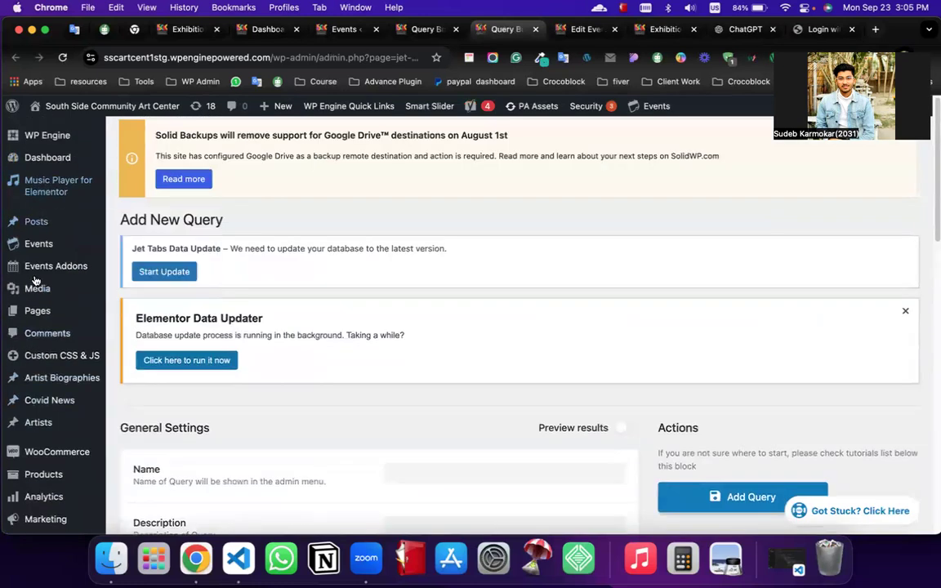
{"action": "scroll", "coordinate": [360, 262], "scroll_direction": "down", "scroll_amount": 8}
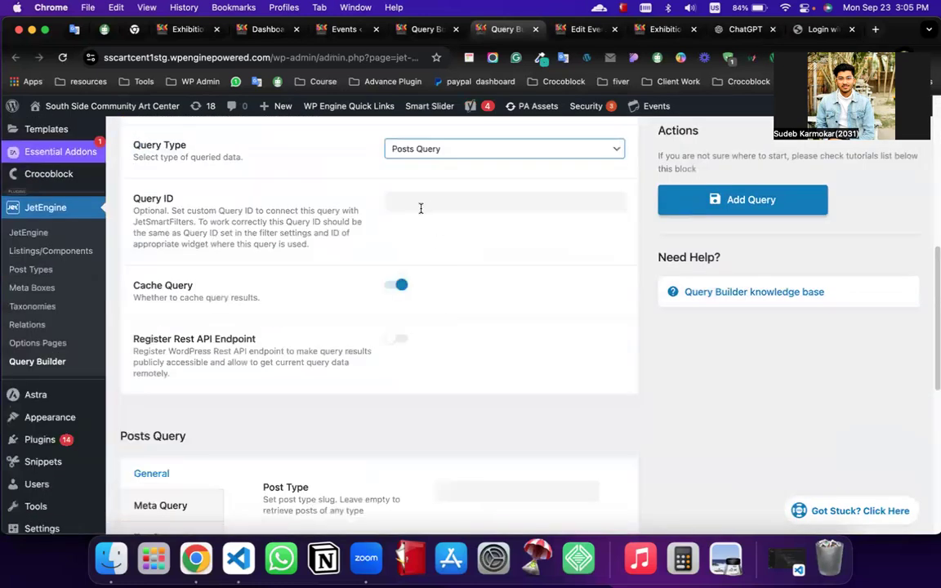
{"action": "scroll", "coordinate": [408, 229], "scroll_direction": "down", "scroll_amount": 5}
{"action": "left_click", "coordinate": [460, 209]}
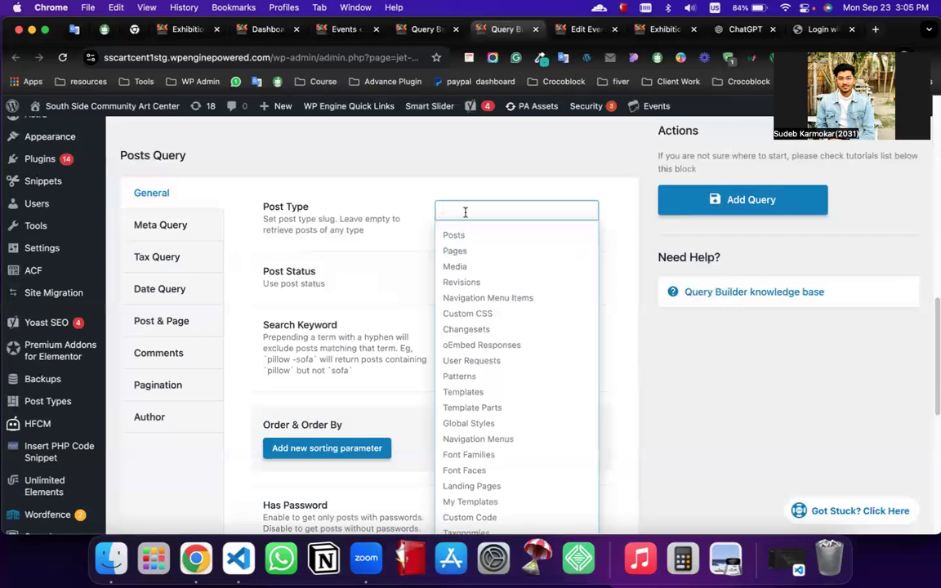
{"action": "type", "text": "eve"}
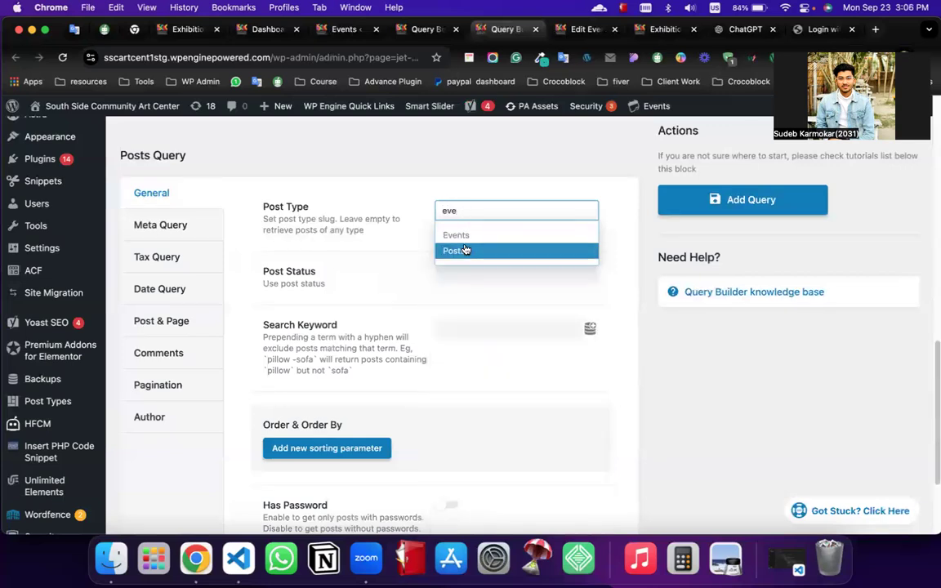
{"action": "left_click", "coordinate": [464, 237]}
Turn on the query's results preview and compare its results count with the total number of events in the Events list
{"action": "scroll", "coordinate": [603, 238], "scroll_direction": "up", "scroll_amount": 10}
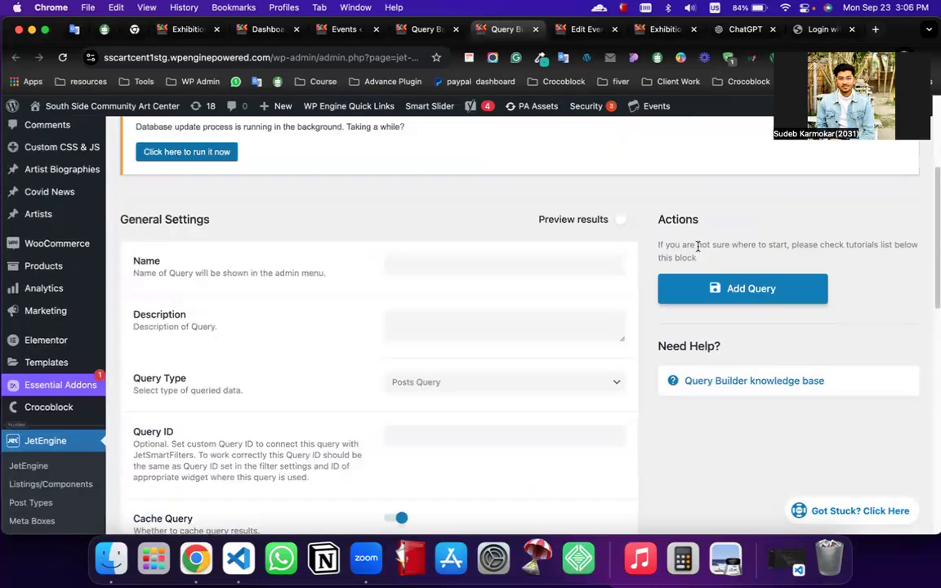
{"action": "left_click", "coordinate": [625, 226]}
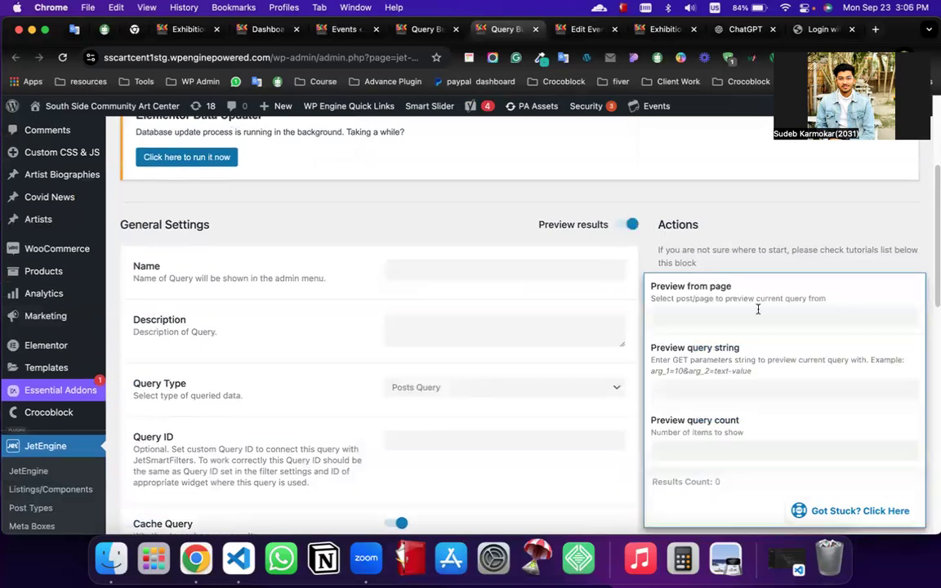
{"action": "scroll", "coordinate": [758, 310], "scroll_direction": "down", "scroll_amount": 4}
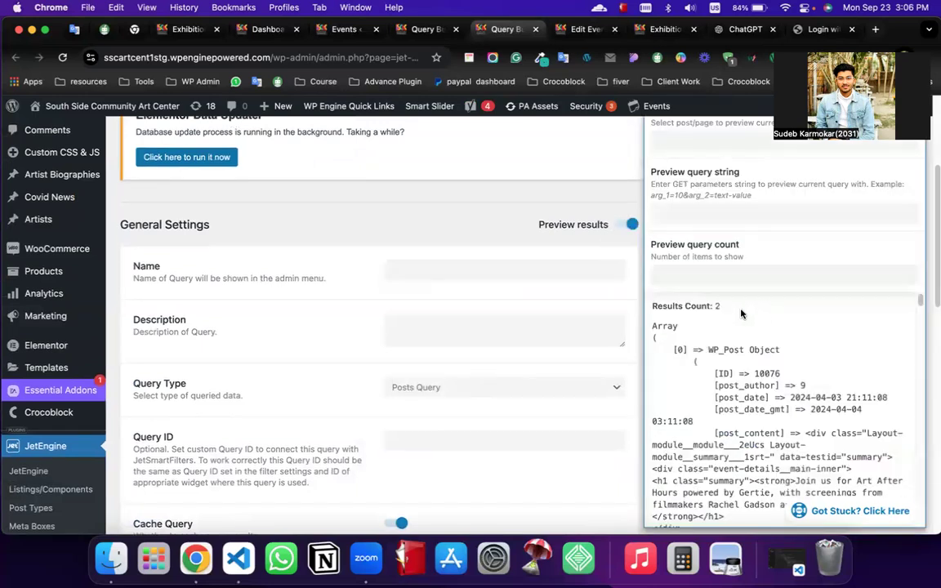
{"action": "left_click_drag", "start_coordinate": [716, 307], "coordinate": [727, 312]}
{"action": "scroll", "coordinate": [490, 204], "scroll_direction": "up", "scroll_amount": 5}
{"action": "left_click", "coordinate": [343, 29]}
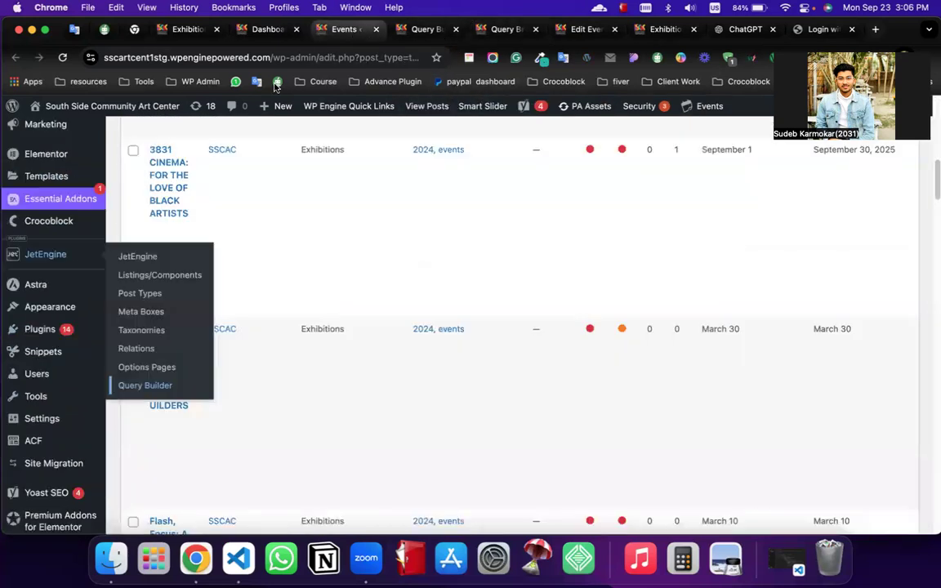
{"action": "scroll", "coordinate": [219, 217], "scroll_direction": "up", "scroll_amount": 10}
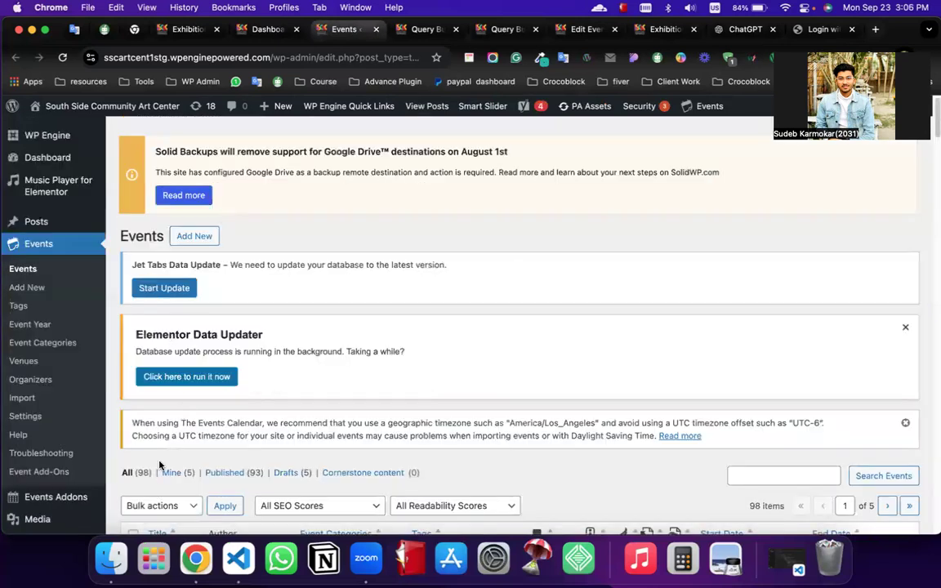
{"action": "left_click", "coordinate": [503, 29]}
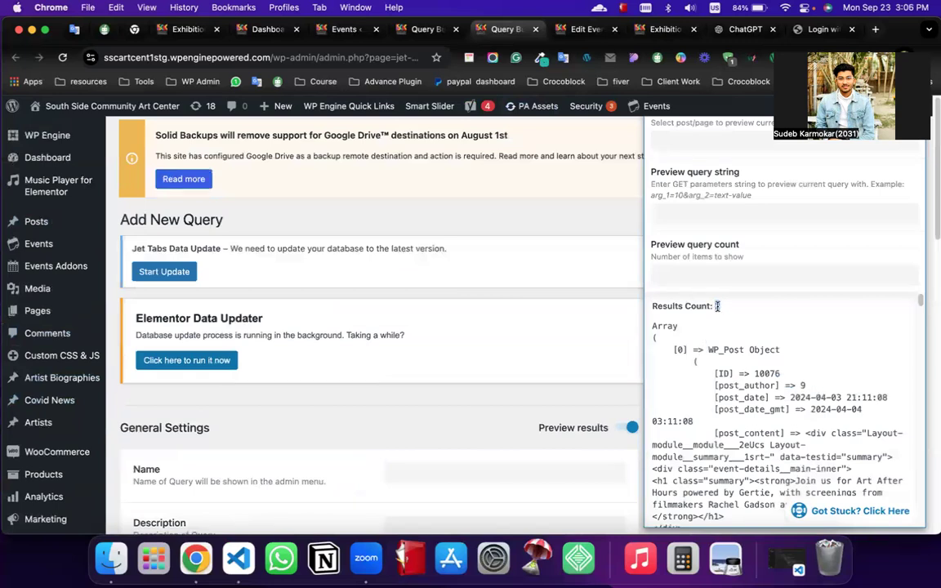
Set Posts Per Page to -1 in the query's pagination settings
{"action": "scroll", "coordinate": [581, 310], "scroll_direction": "down", "scroll_amount": 15}
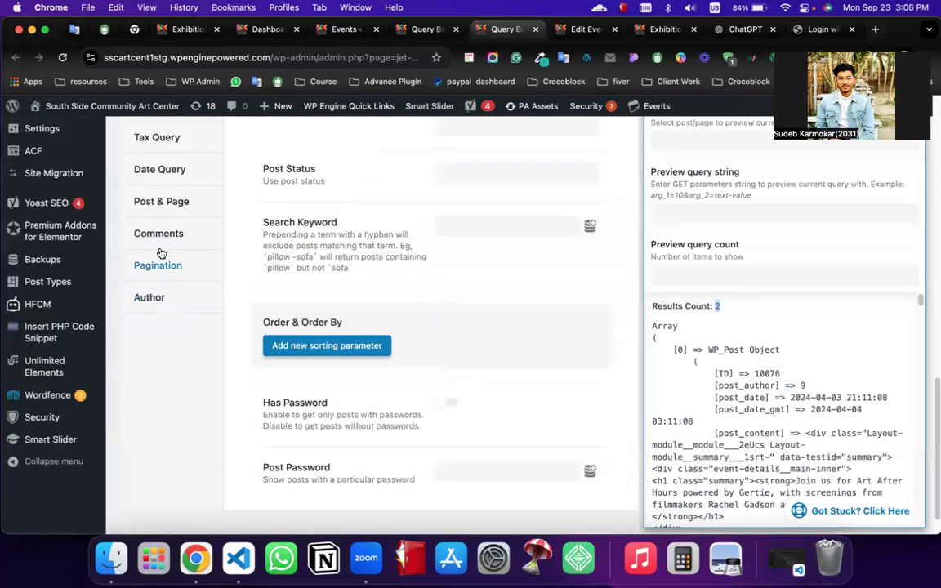
{"action": "left_click", "coordinate": [155, 265]}
{"action": "scroll", "coordinate": [478, 258], "scroll_direction": "up", "scroll_amount": 5}
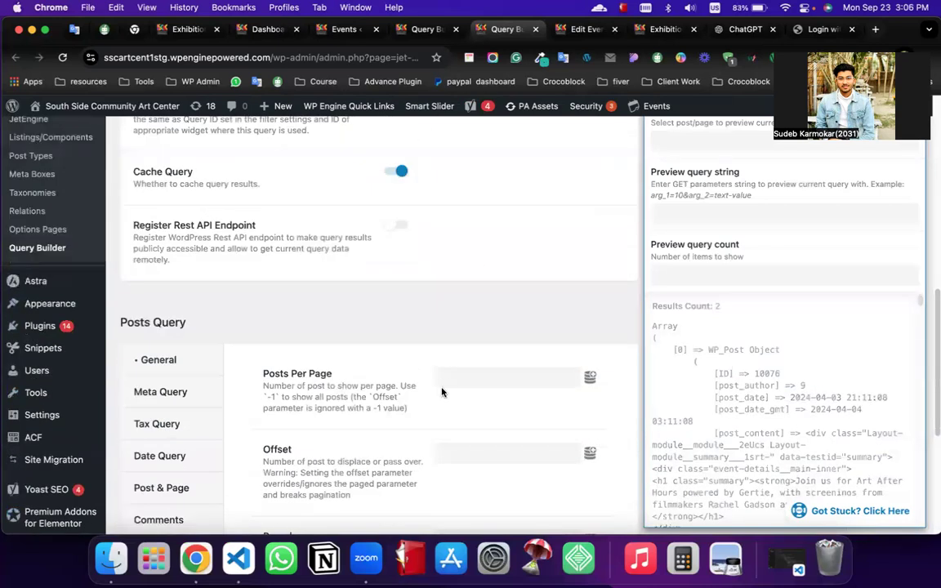
{"action": "left_click", "coordinate": [487, 377]}
{"action": "left_click", "coordinate": [501, 405]}
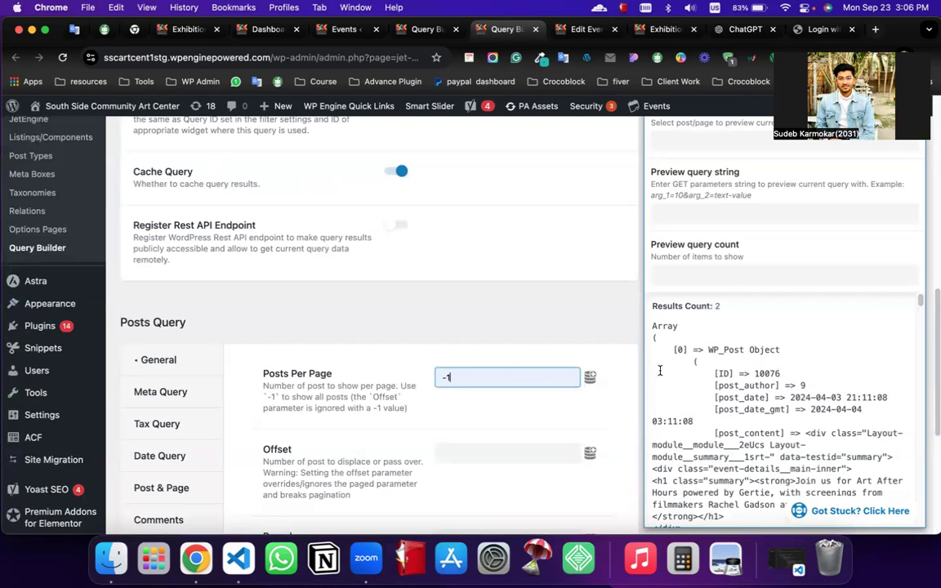
{"action": "left_click_drag", "start_coordinate": [466, 381], "coordinate": [421, 382]}
Turn off the results preview and change the query type to SQL/AI Query
{"action": "scroll", "coordinate": [540, 342], "scroll_direction": "up", "scroll_amount": 10}
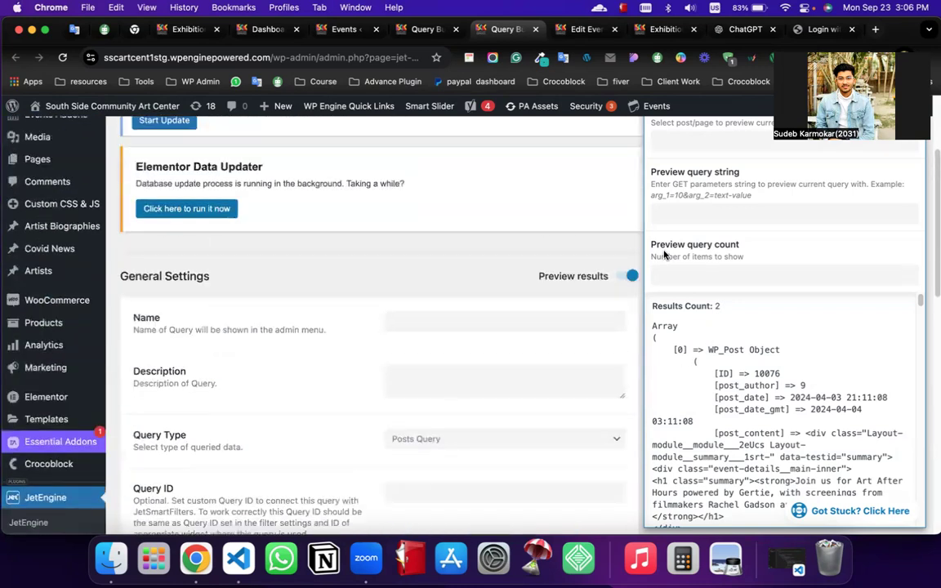
{"action": "left_click", "coordinate": [633, 276]}
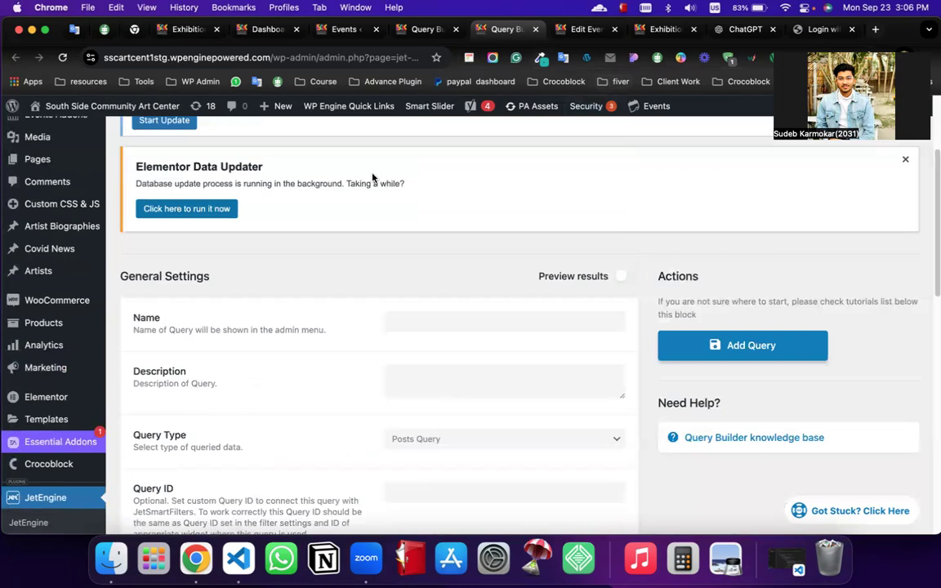
{"action": "scroll", "coordinate": [513, 250], "scroll_direction": "down", "scroll_amount": 3}
{"action": "left_click", "coordinate": [426, 315]}
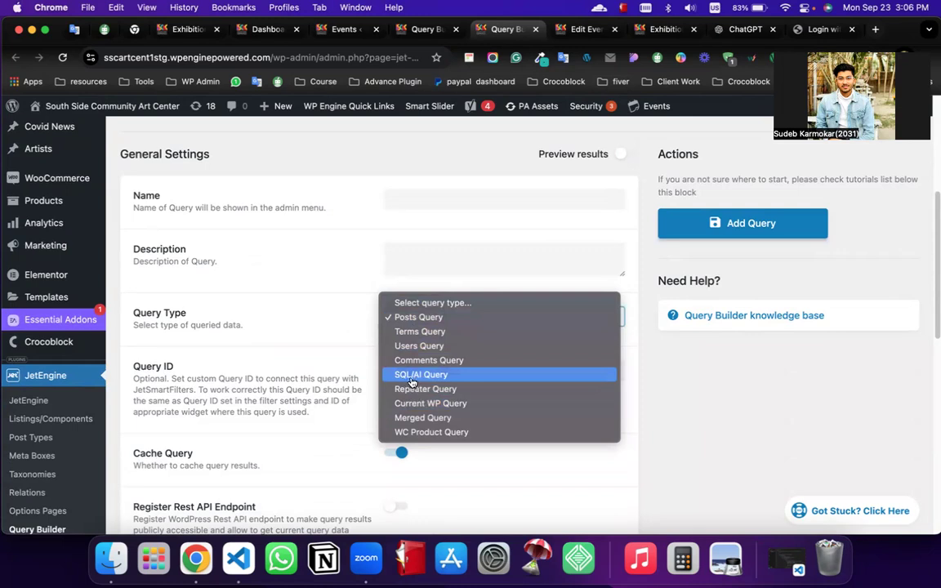
{"action": "left_click", "coordinate": [412, 377]}
{"action": "scroll", "coordinate": [414, 364], "scroll_direction": "down", "scroll_amount": 6}
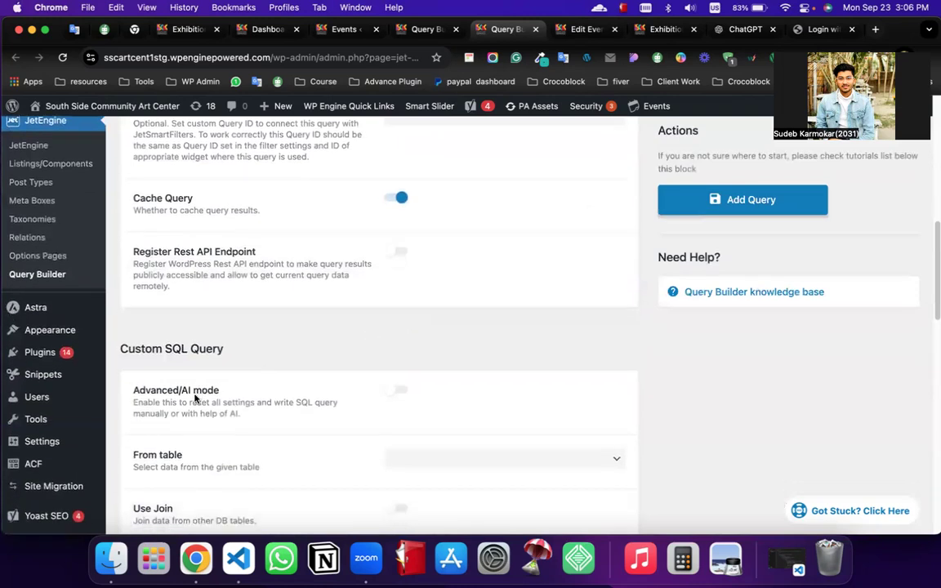
Try Advanced/AI mode in the custom SQL query settings and switch it back off
{"action": "left_click", "coordinate": [399, 392]}
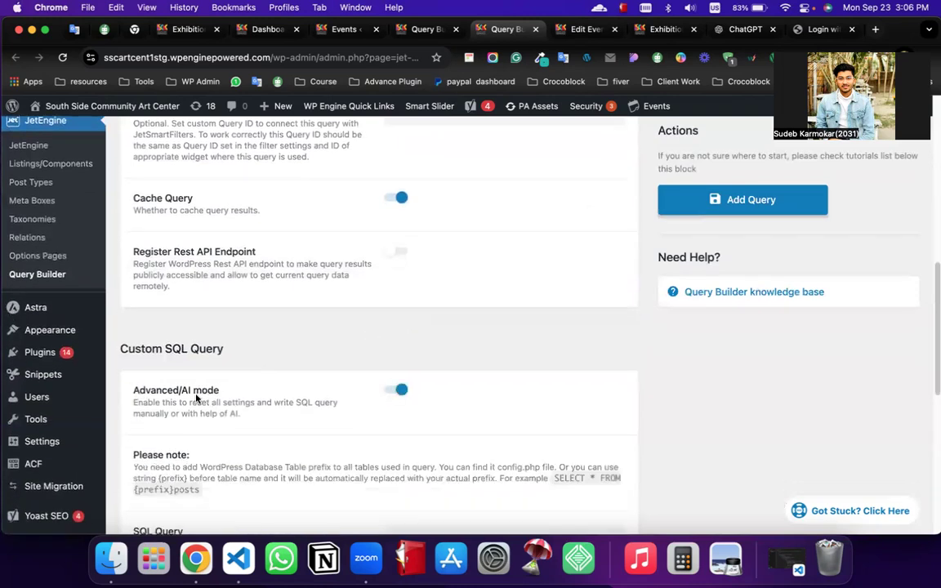
{"action": "left_click", "coordinate": [397, 393]}
{"action": "left_click", "coordinate": [397, 393]}
{"action": "scroll", "coordinate": [401, 391], "scroll_direction": "down", "scroll_amount": 5}
{"action": "left_click", "coordinate": [439, 268]}
{"action": "scroll", "coordinate": [441, 274], "scroll_direction": "up", "scroll_amount": 5}
{"action": "left_click", "coordinate": [396, 393]}
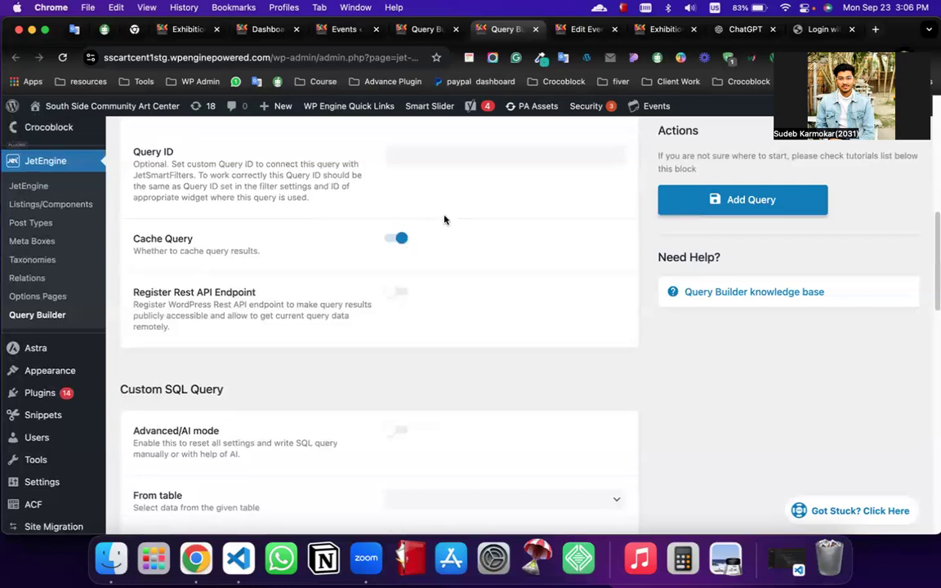
Discard the new query by closing its tab without saving
{"action": "scroll", "coordinate": [444, 217], "scroll_direction": "up", "scroll_amount": 5}
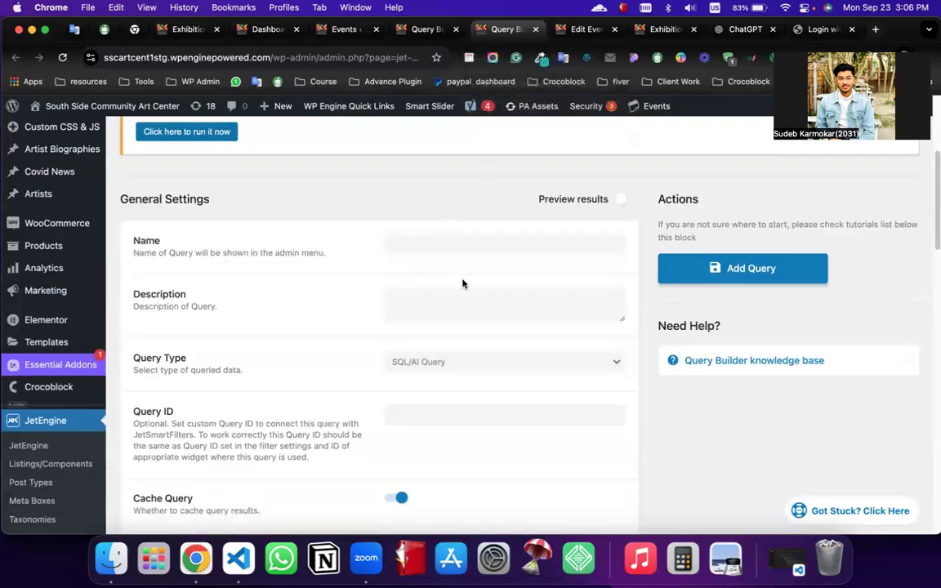
{"action": "left_click", "coordinate": [430, 361]}
{"action": "left_click", "coordinate": [521, 29]}
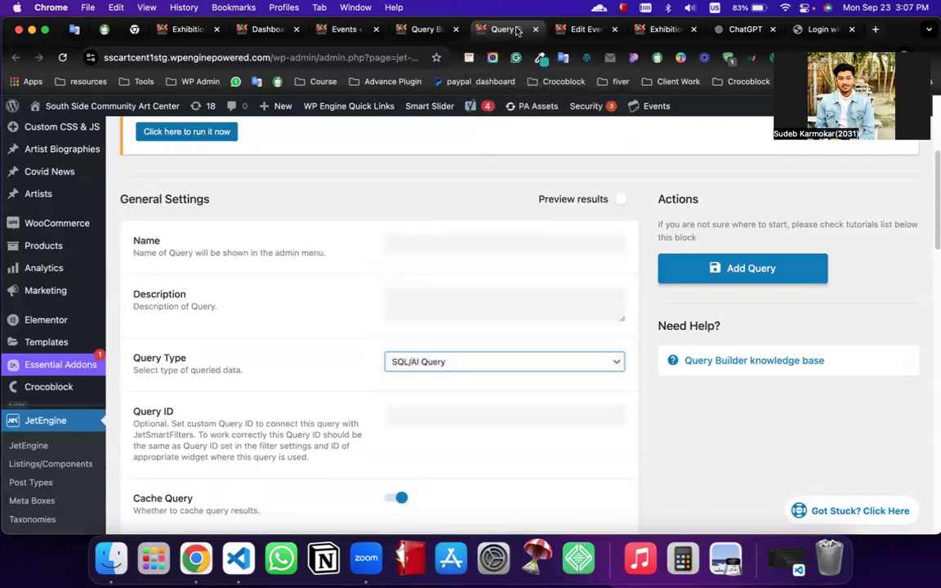
{"action": "key", "text": "super+w"}
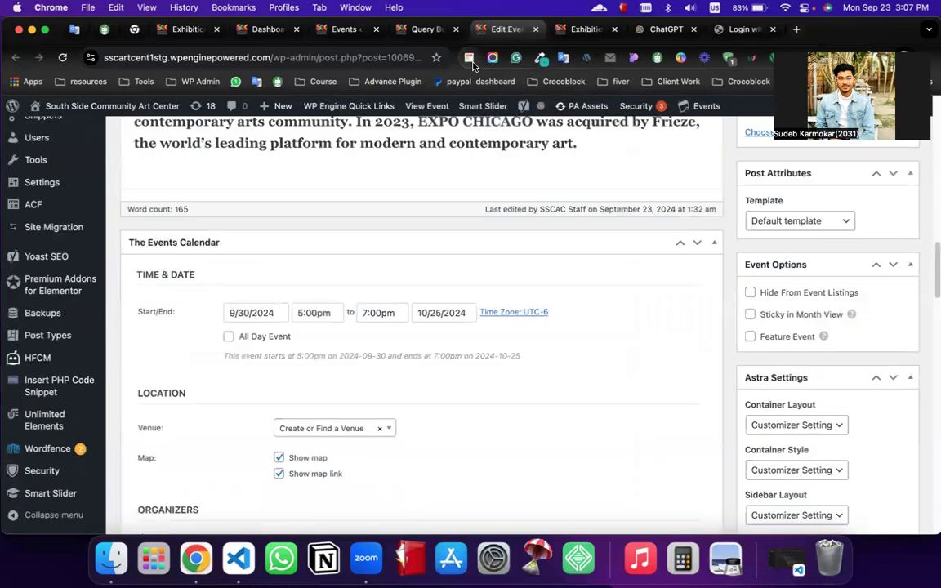
Open the exhibition demo page's Event Listing item for editing in Elementor in a new tab
{"action": "key", "text": "ctrl+Tab"}
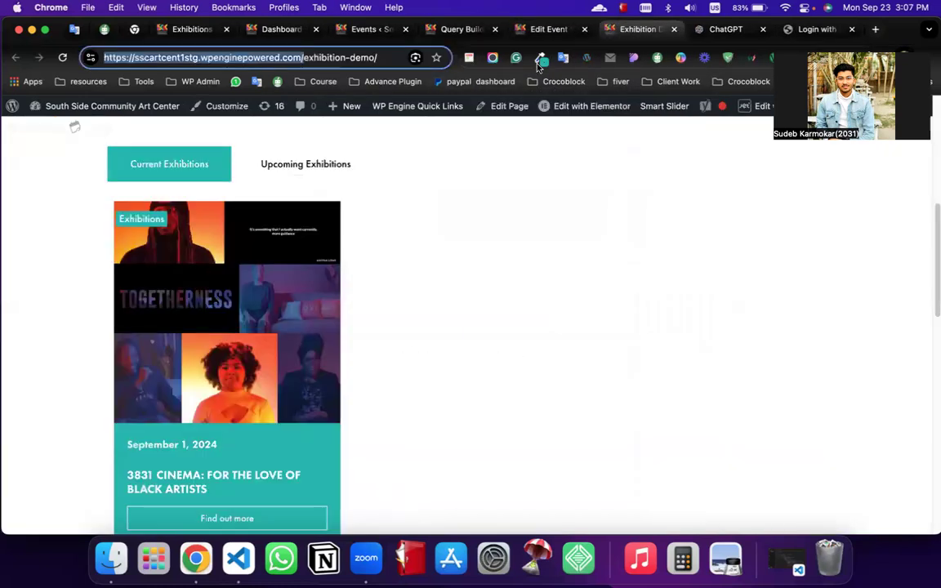
{"action": "scroll", "coordinate": [188, 269], "scroll_direction": "down", "scroll_amount": 2}
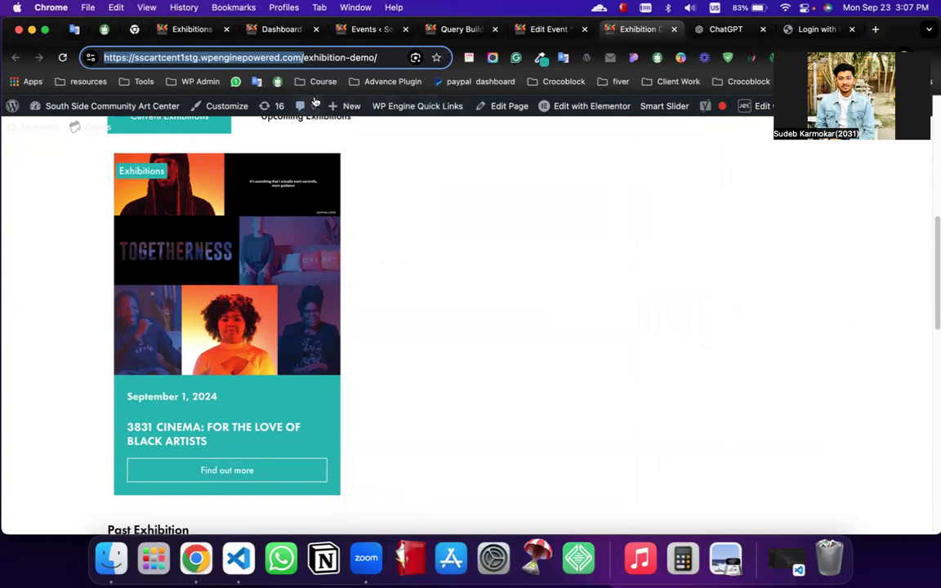
{"action": "mouse_move", "coordinate": [544, 108]}
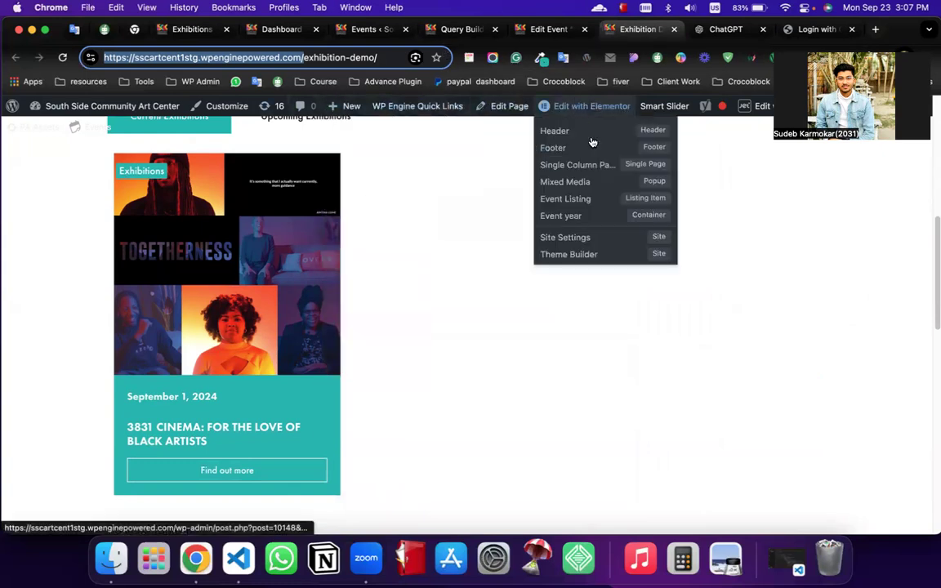
{"action": "right_click", "coordinate": [564, 199]}
{"action": "left_click", "coordinate": [578, 208]}
{"action": "left_click", "coordinate": [670, 30]}
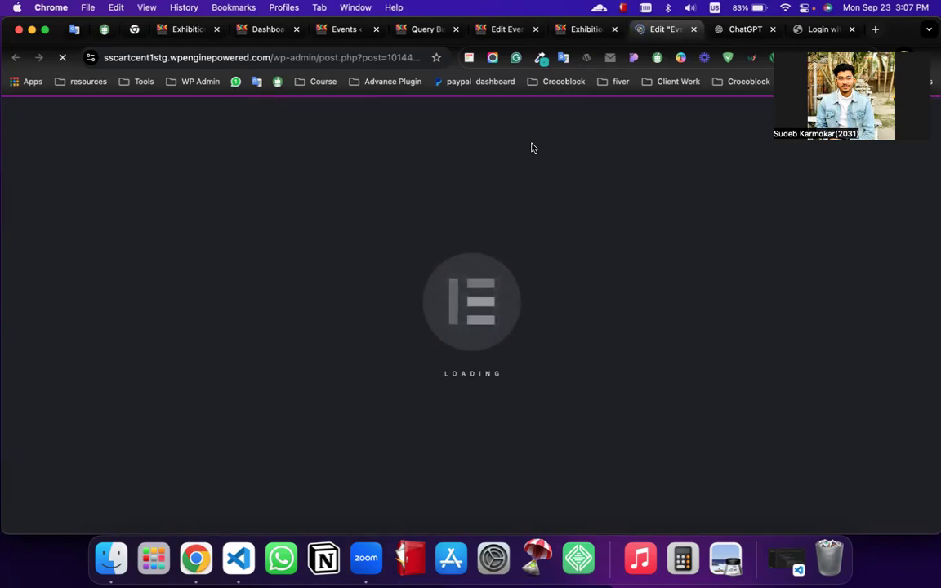
{"action": "left_click", "coordinate": [572, 33]}
{"action": "left_click", "coordinate": [668, 31]}
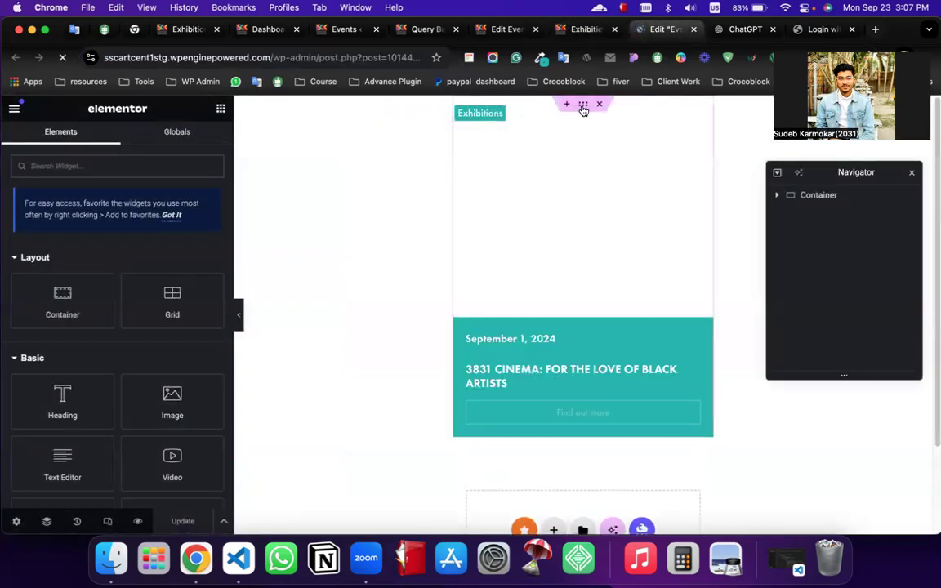
Inspect the settings of the listing's outer container, its Dynamic Terms widget and its Event Date & Time widget
{"action": "left_click", "coordinate": [583, 104]}
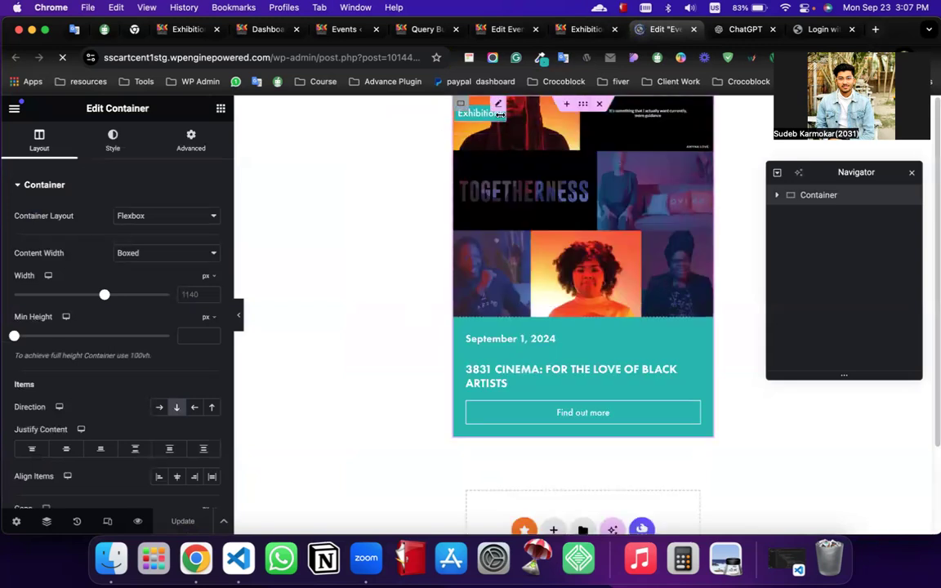
{"action": "left_click", "coordinate": [498, 109]}
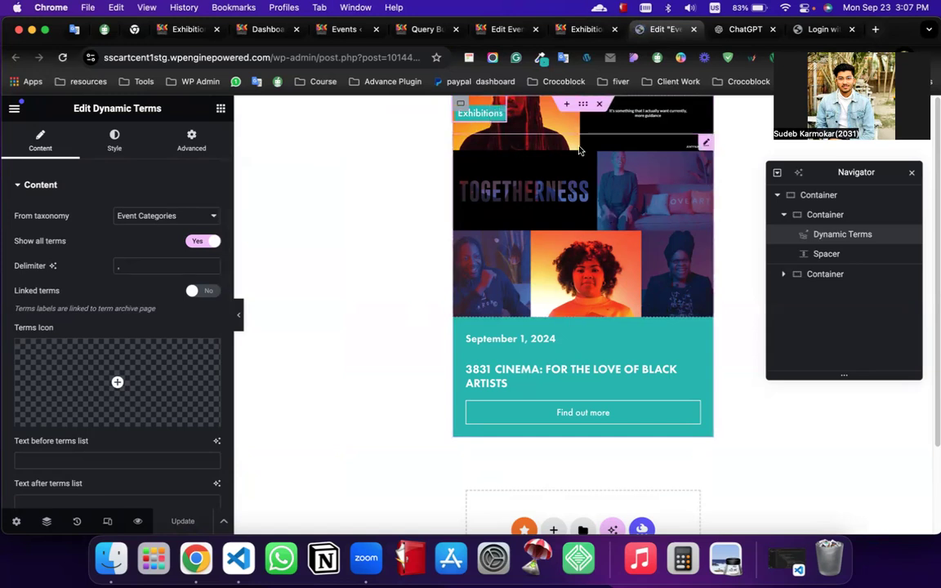
{"action": "left_click", "coordinate": [580, 342]}
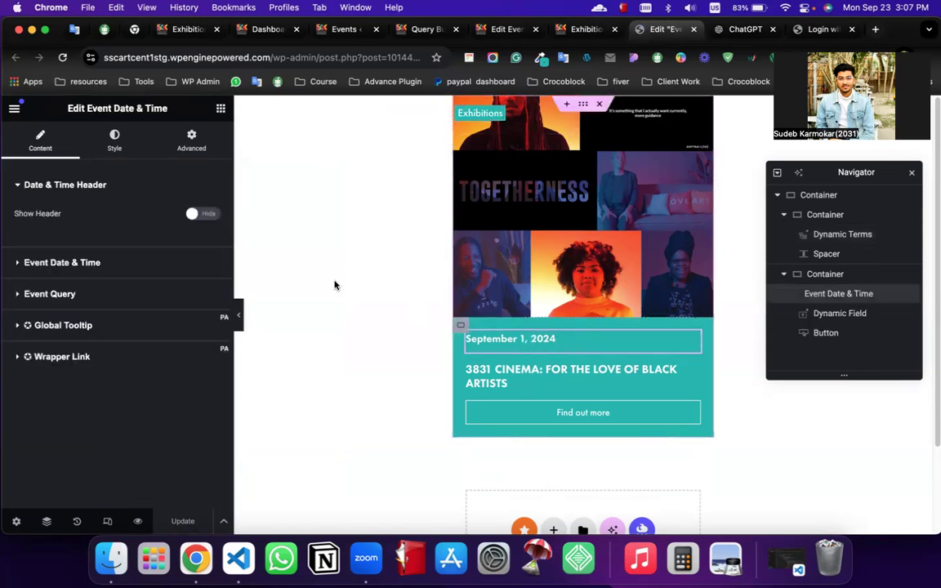
Search the Elementor widget library for "event" and look through the event widgets
{"action": "left_click", "coordinate": [219, 111]}
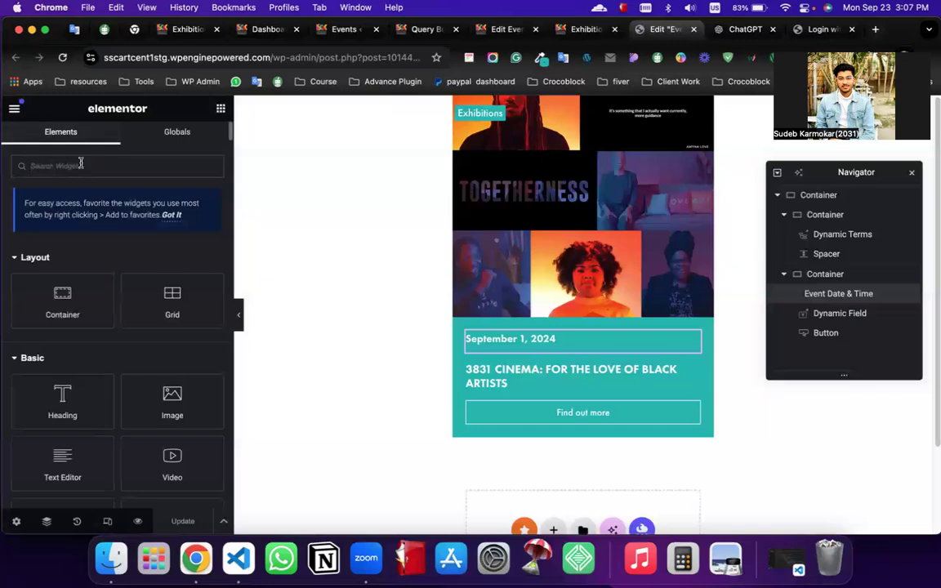
{"action": "type", "text": "eevnt"}
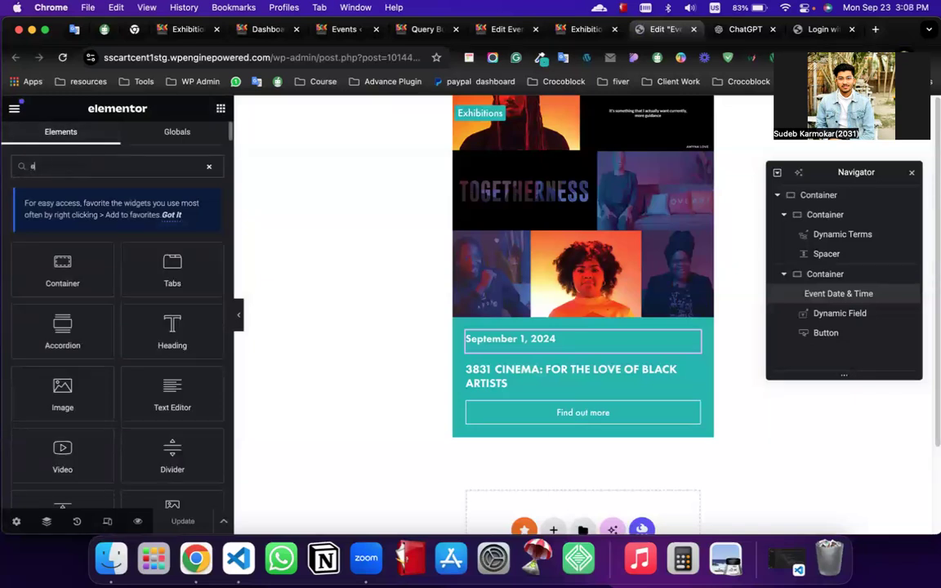
{"action": "key", "text": "BackSpace"}
{"action": "key", "text": "BackSpace"}
{"action": "key", "text": "BackSpace"}
{"action": "key", "text": "BackSpace"}
{"action": "type", "text": "vent"}
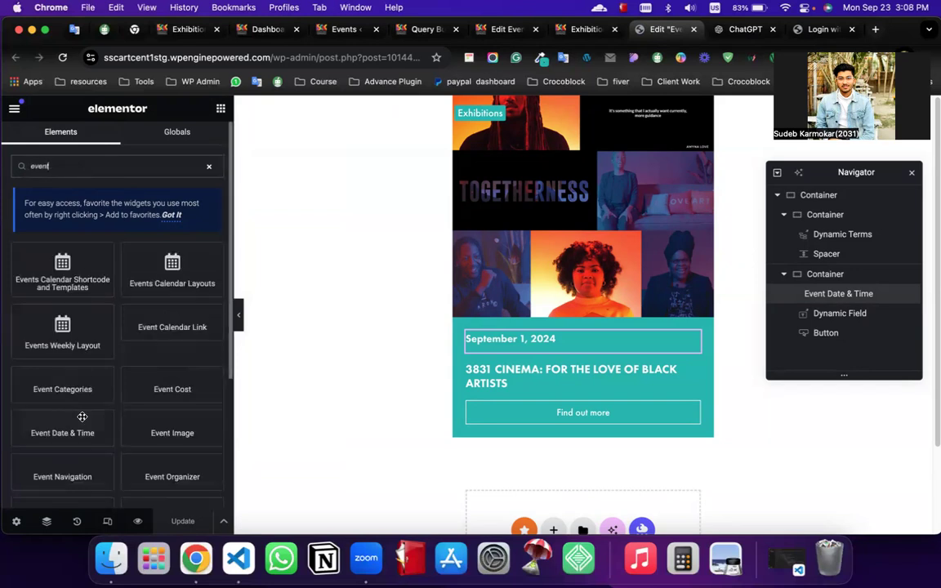
{"action": "scroll", "coordinate": [75, 327], "scroll_direction": "down", "scroll_amount": 1}
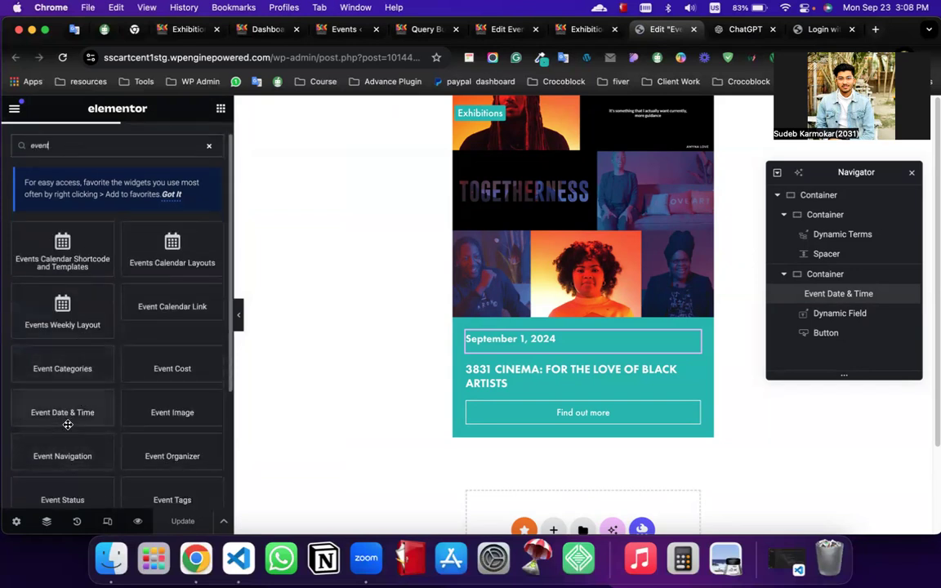
Examine the custom CSS applied to the Event Date & Time widget
{"action": "left_click", "coordinate": [589, 347]}
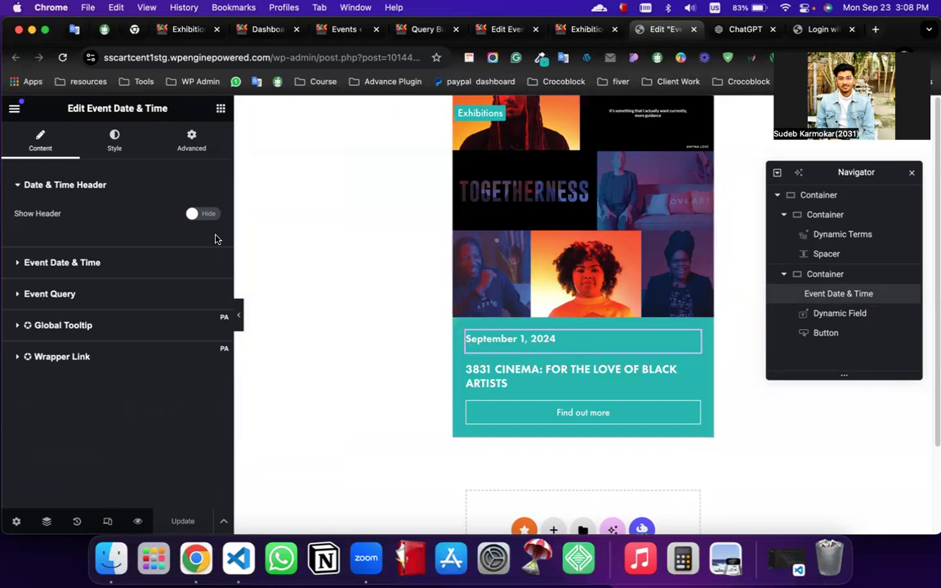
{"action": "left_click", "coordinate": [191, 139]}
{"action": "scroll", "coordinate": [76, 427], "scroll_direction": "down", "scroll_amount": 10}
{"action": "scroll", "coordinate": [77, 428], "scroll_direction": "down", "scroll_amount": 4}
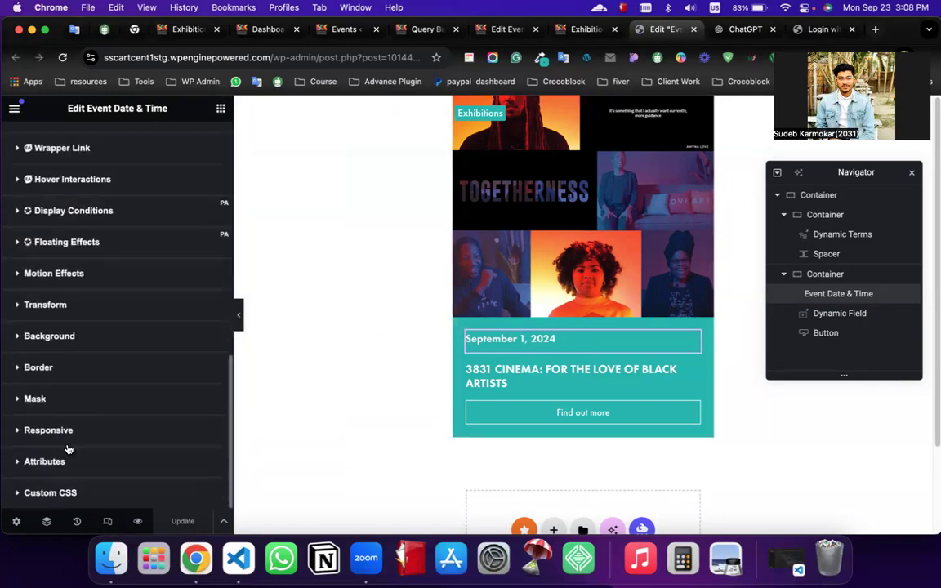
{"action": "left_click", "coordinate": [60, 490]}
{"action": "scroll", "coordinate": [86, 430], "scroll_direction": "down", "scroll_amount": 10}
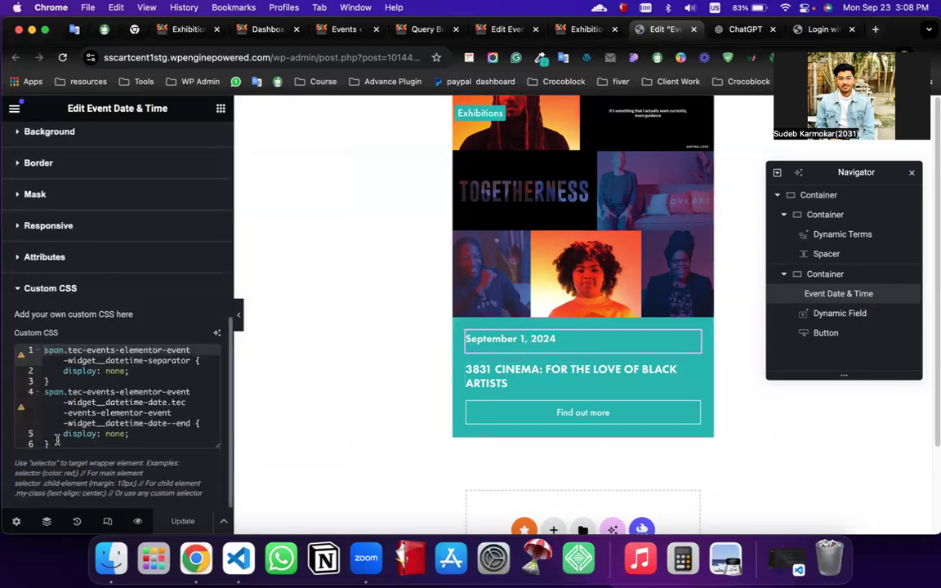
{"action": "left_click", "coordinate": [49, 258]}
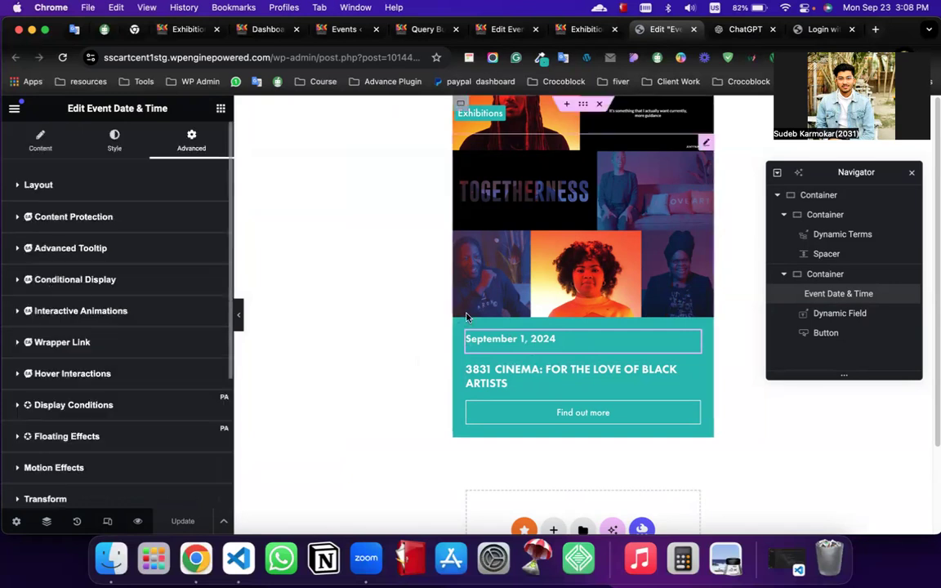
Review the content options of the Event Date & Time widget, the title's Dynamic Field and the Find out more button
{"action": "left_click", "coordinate": [114, 141]}
{"action": "left_click", "coordinate": [40, 143]}
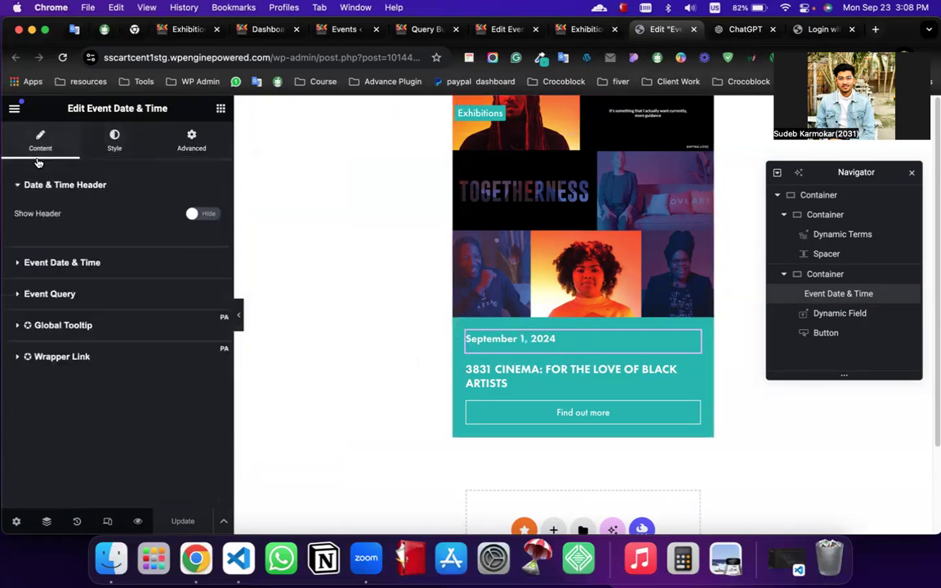
{"action": "left_click", "coordinate": [50, 293]}
{"action": "left_click", "coordinate": [68, 219]}
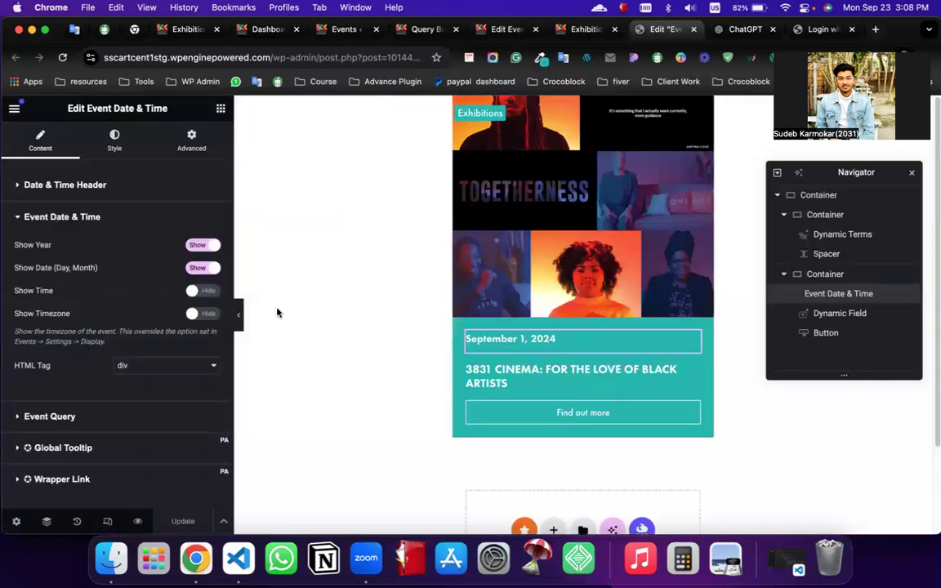
{"action": "left_click", "coordinate": [602, 393]}
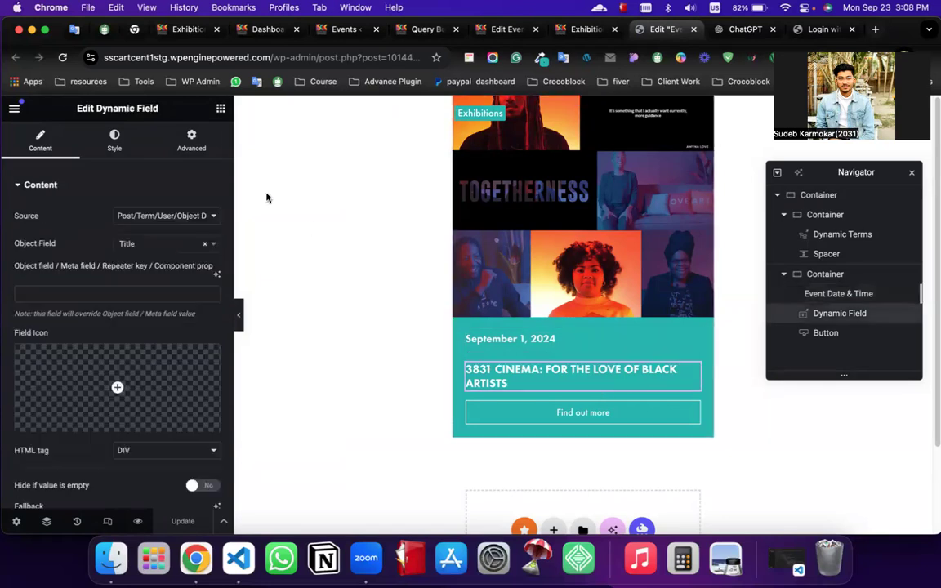
{"action": "left_click", "coordinate": [621, 413]}
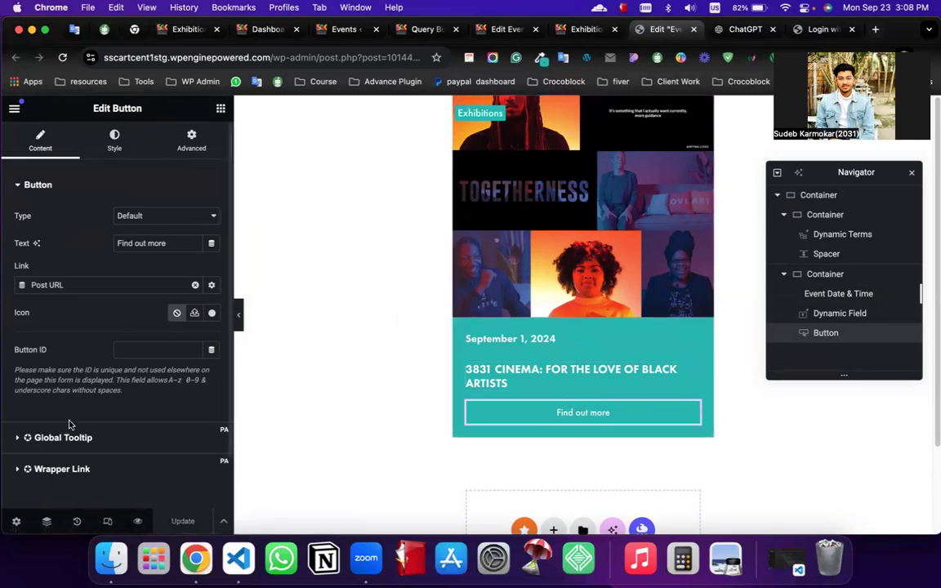
Review the listing source, post type and link options in the listing item's Listing Settings
{"action": "left_click", "coordinate": [16, 521]}
{"action": "left_click", "coordinate": [62, 395]}
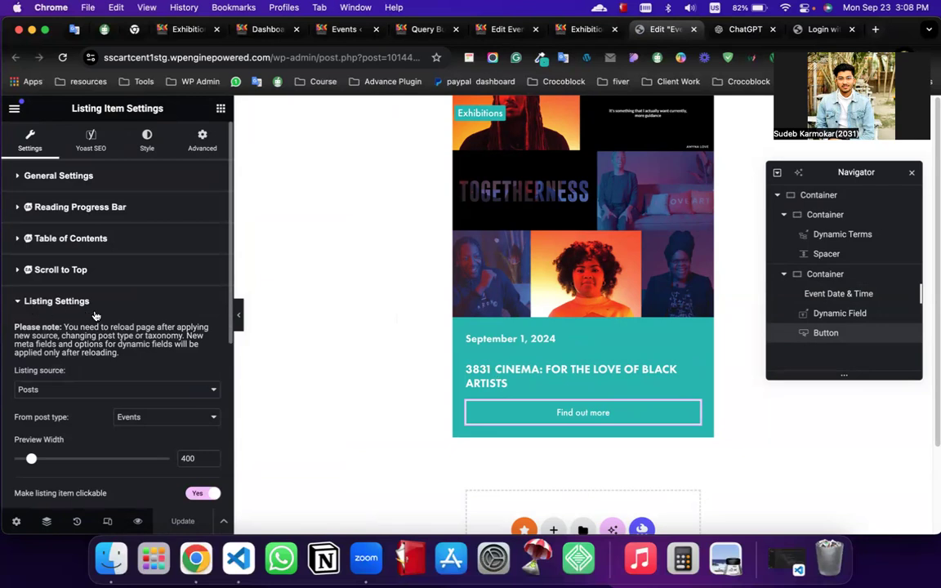
{"action": "scroll", "coordinate": [95, 315], "scroll_direction": "down", "scroll_amount": 1}
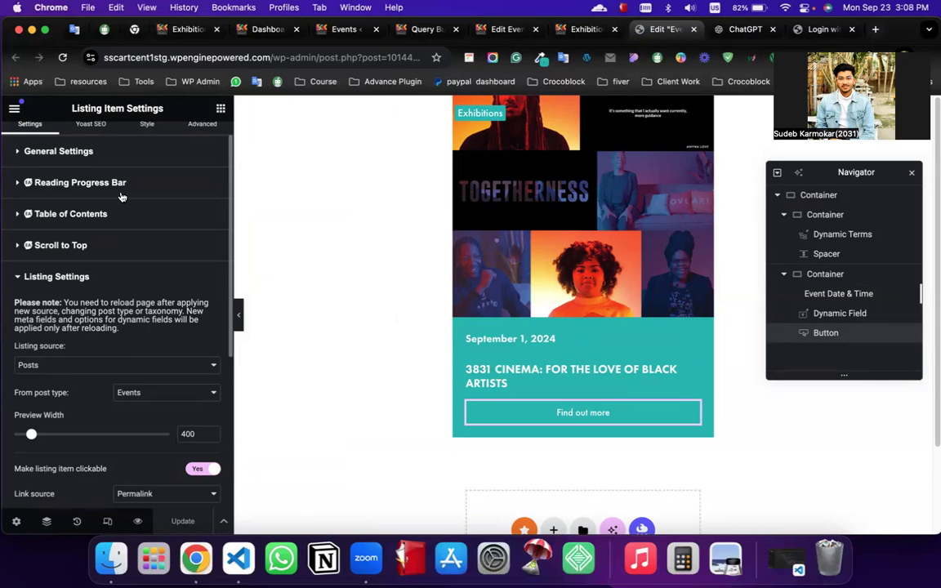
{"action": "left_click", "coordinate": [53, 277]}
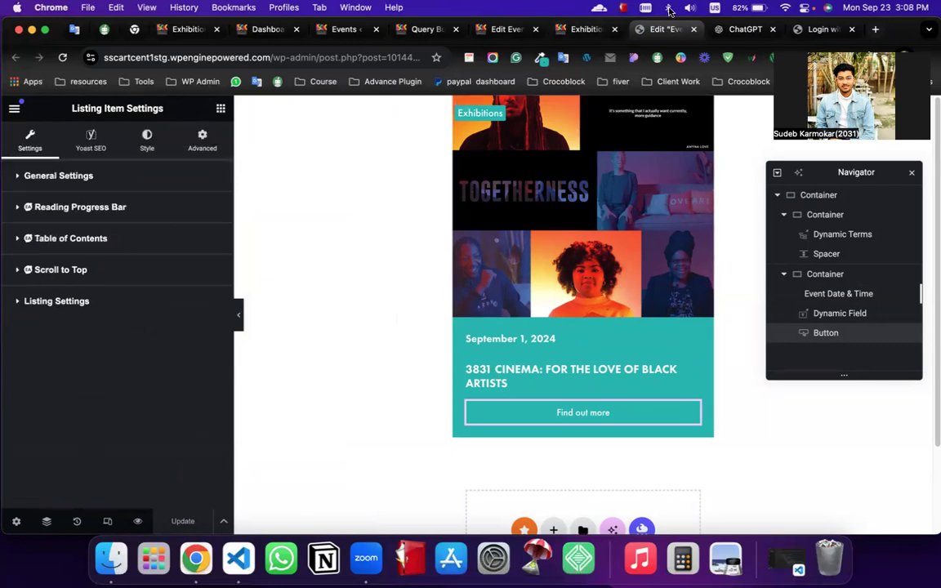
Close the listing item editor and view the exhibition tabs on the exhibition demo page
{"action": "left_click", "coordinate": [693, 30]}
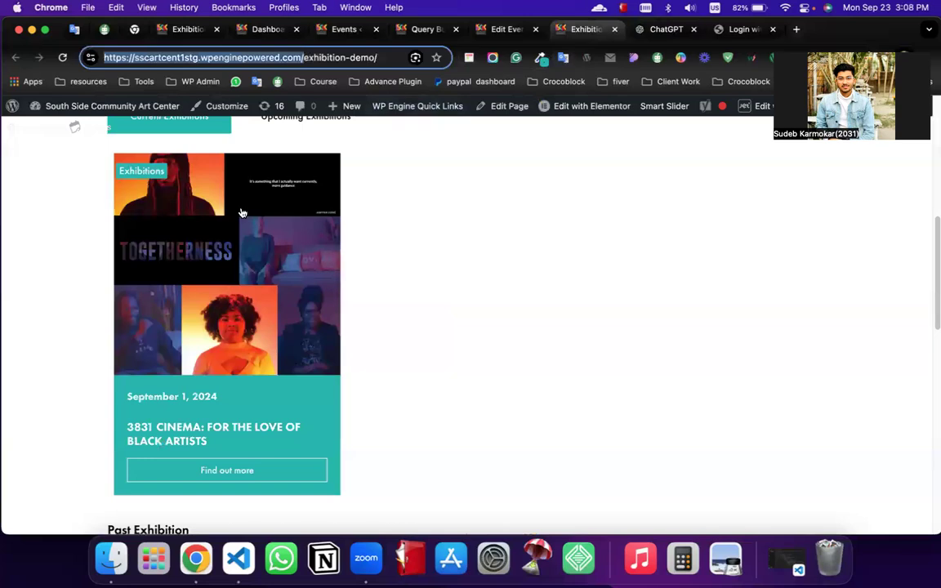
{"action": "scroll", "coordinate": [302, 235], "scroll_direction": "up", "scroll_amount": 3}
{"action": "scroll", "coordinate": [45, 212], "scroll_direction": "up", "scroll_amount": 1}
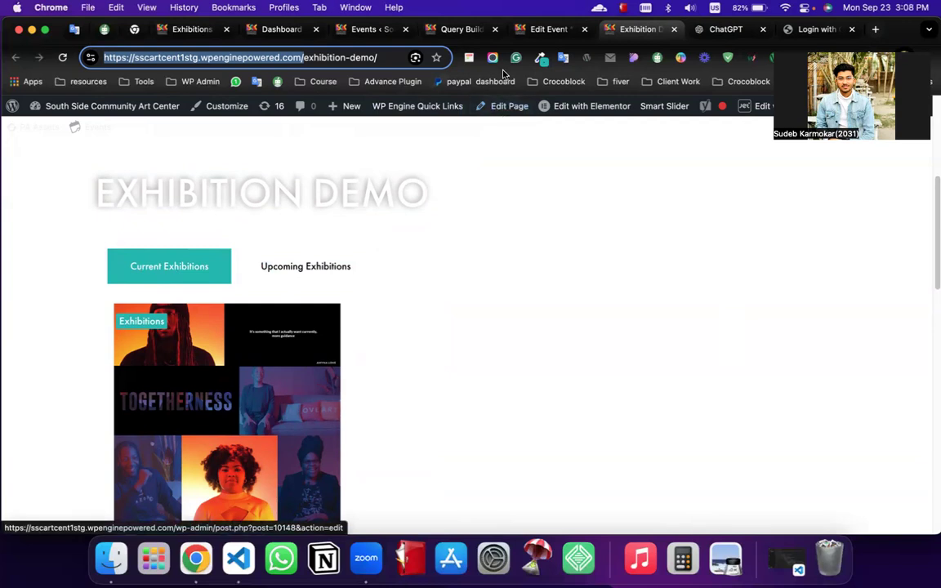
Return to the JetEngine Query Builder and review the list of past, upcoming and current event queries
{"action": "left_click", "coordinate": [456, 30]}
{"action": "scroll", "coordinate": [204, 262], "scroll_direction": "down", "scroll_amount": 3}
{"action": "scroll", "coordinate": [207, 286], "scroll_direction": "down", "scroll_amount": 10}
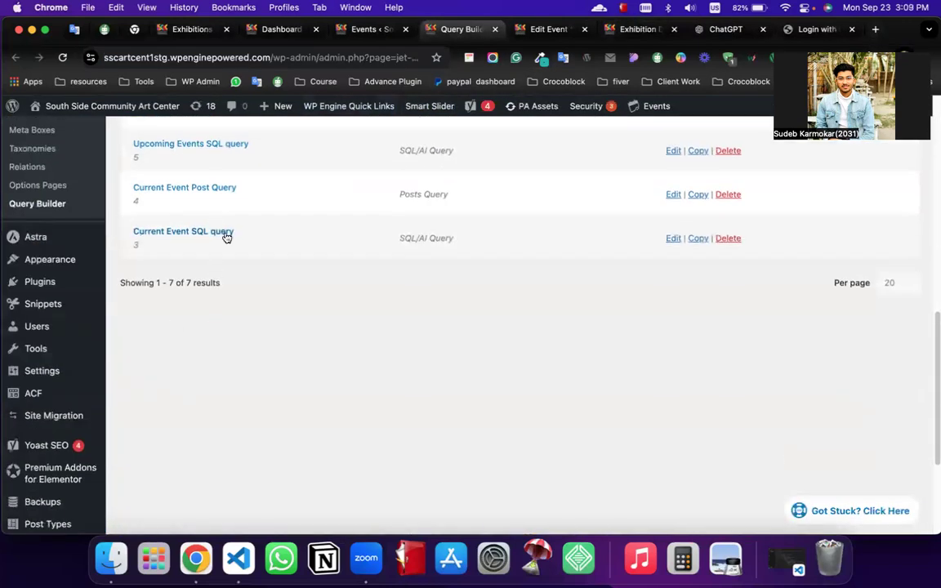
{"action": "scroll", "coordinate": [237, 253], "scroll_direction": "up", "scroll_amount": 2}
{"action": "scroll", "coordinate": [303, 345], "scroll_direction": "up", "scroll_amount": 1}
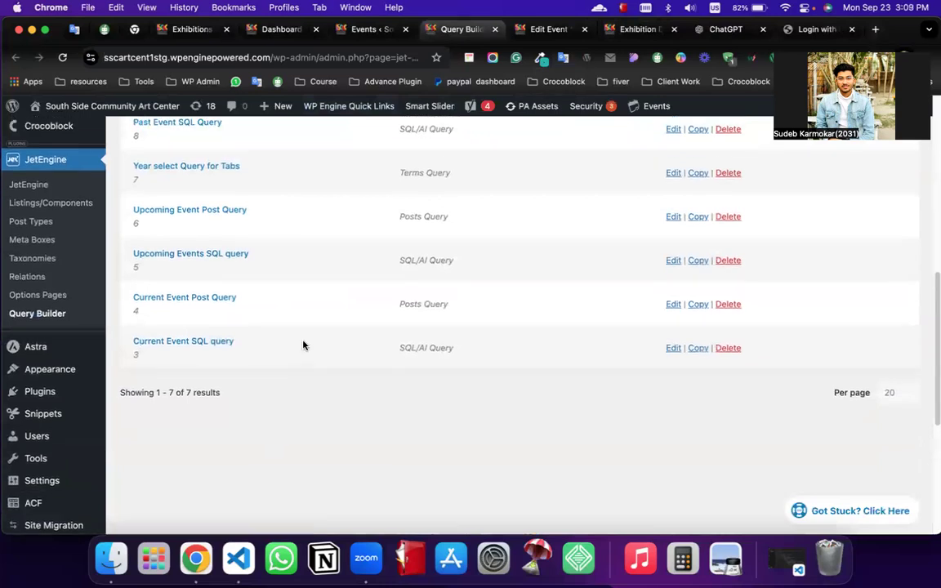
{"action": "scroll", "coordinate": [403, 177], "scroll_direction": "up", "scroll_amount": 1}
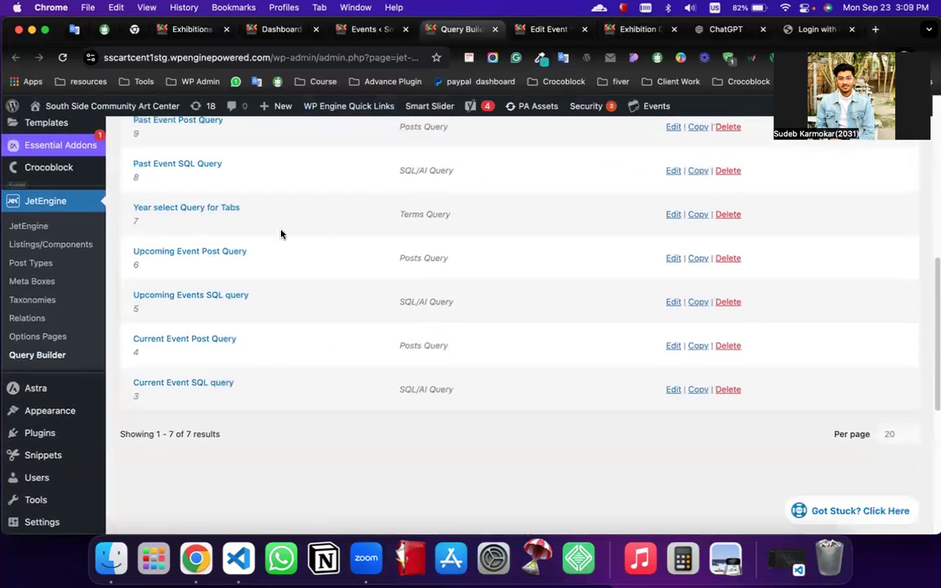
{"action": "scroll", "coordinate": [250, 424], "scroll_direction": "up", "scroll_amount": 4}
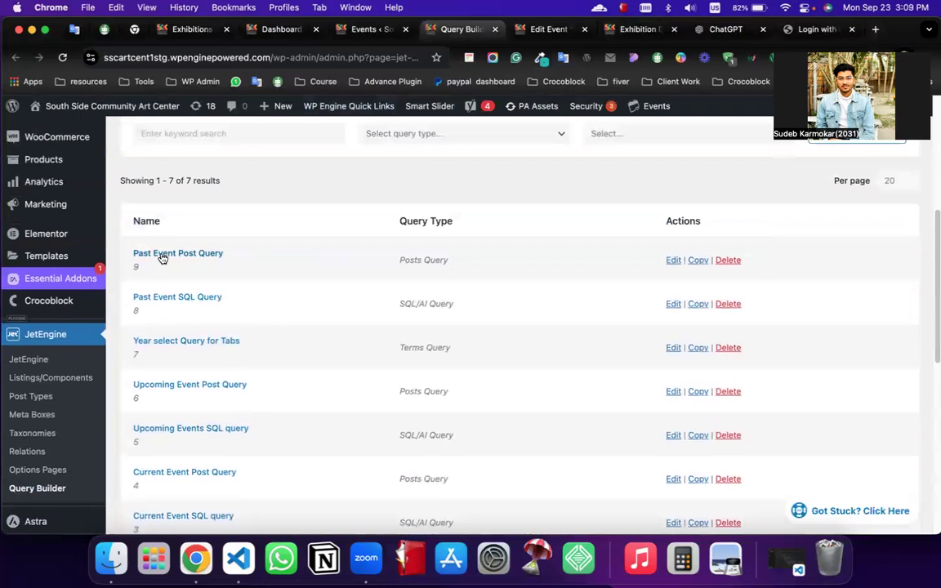
{"action": "scroll", "coordinate": [233, 328], "scroll_direction": "down", "scroll_amount": 7}
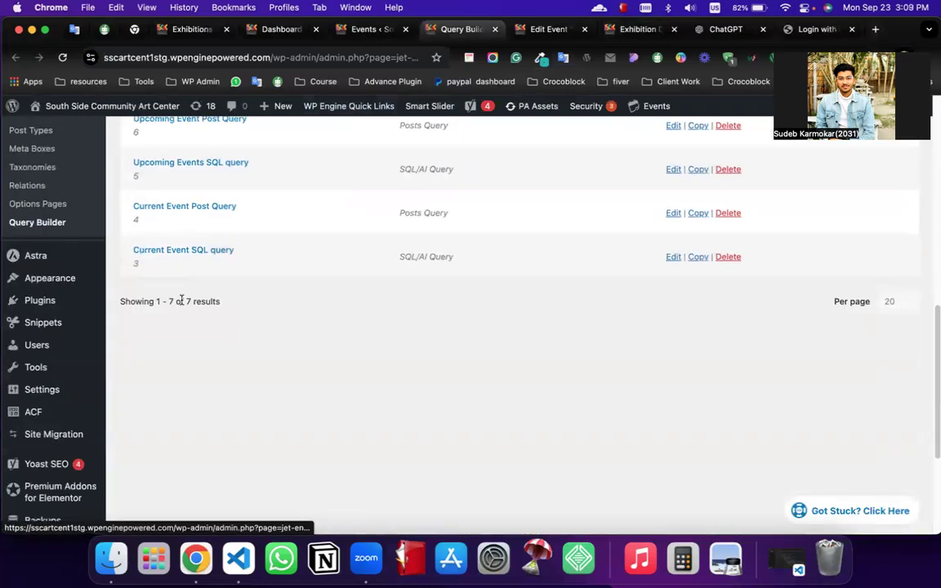
Open the Current Event SQL query in a separate browser tab and review its name, description and query type
{"action": "right_click", "coordinate": [185, 255]}
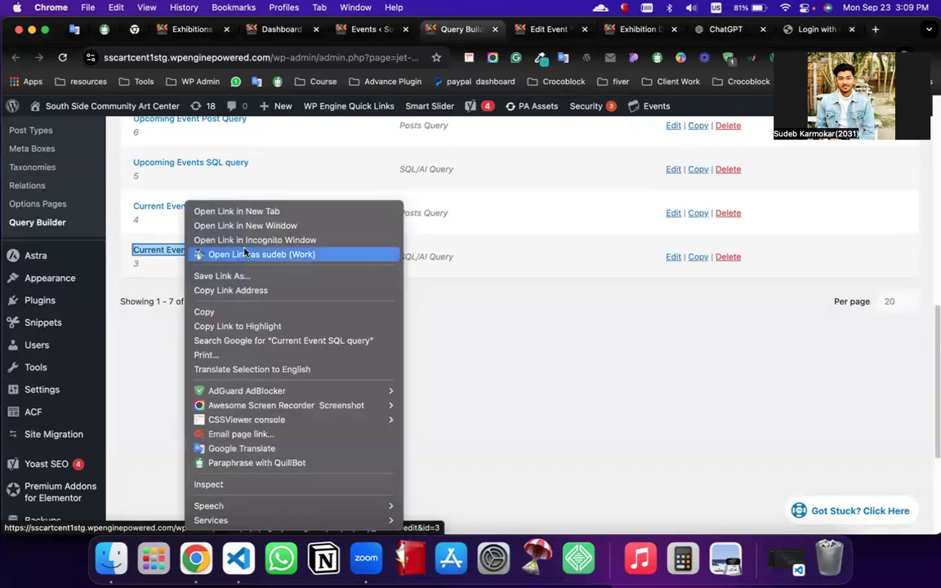
{"action": "left_click", "coordinate": [204, 202]}
{"action": "left_click", "coordinate": [513, 35]}
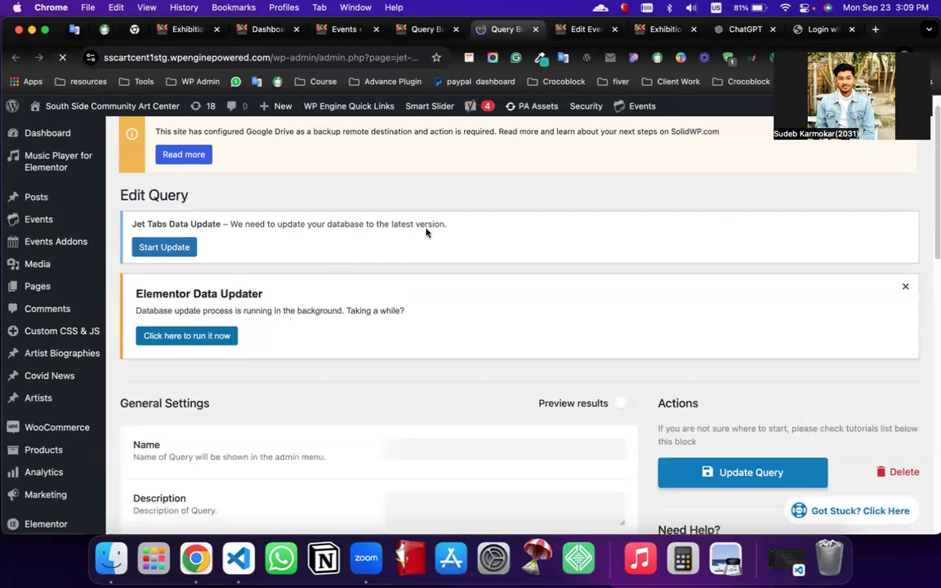
{"action": "scroll", "coordinate": [426, 233], "scroll_direction": "down", "scroll_amount": 5}
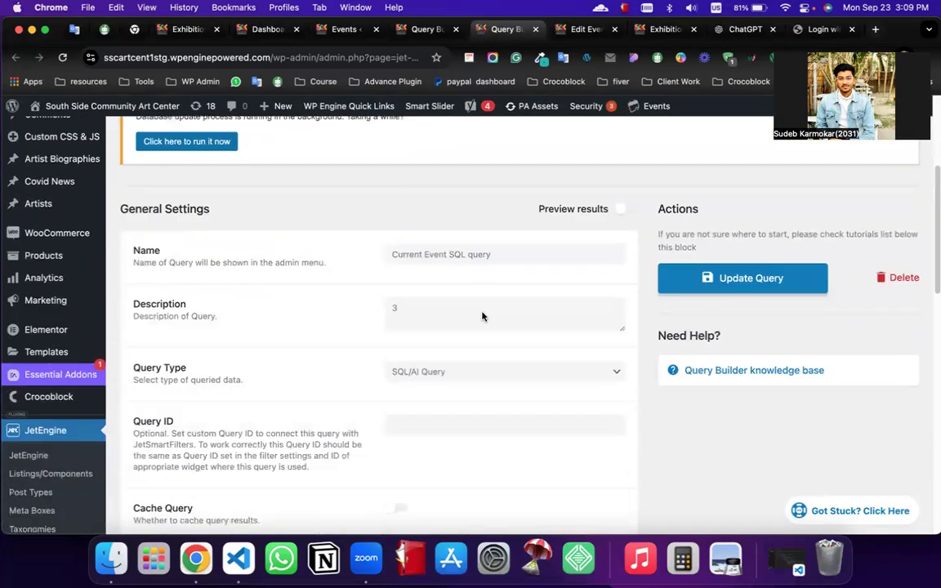
{"action": "scroll", "coordinate": [482, 317], "scroll_direction": "down", "scroll_amount": 2}
{"action": "mouse_move", "coordinate": [399, 233]}
{"action": "left_mouse_down"}
{"action": "mouse_move", "coordinate": [372, 233]}
{"action": "mouse_move", "coordinate": [389, 234]}
{"action": "left_mouse_up"}
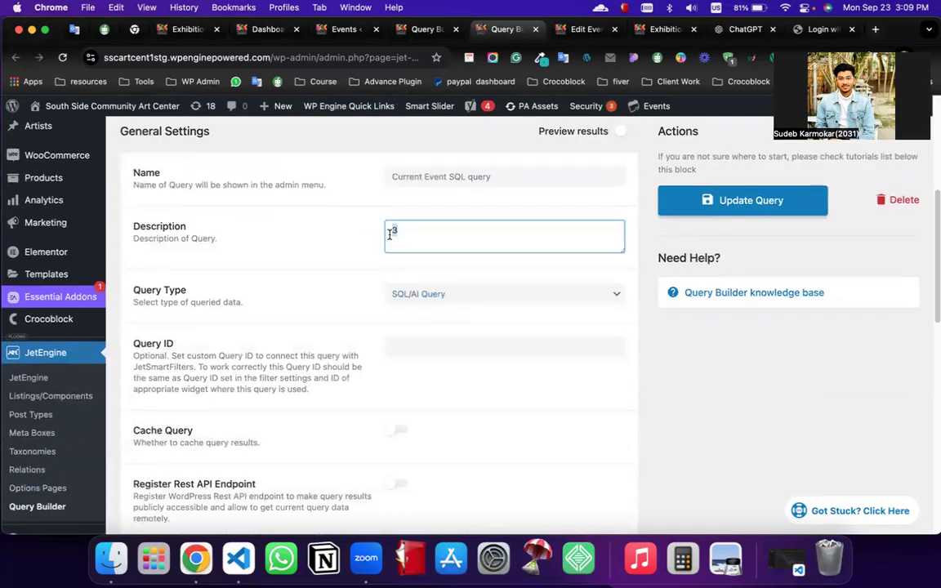
{"action": "left_click", "coordinate": [421, 29]}
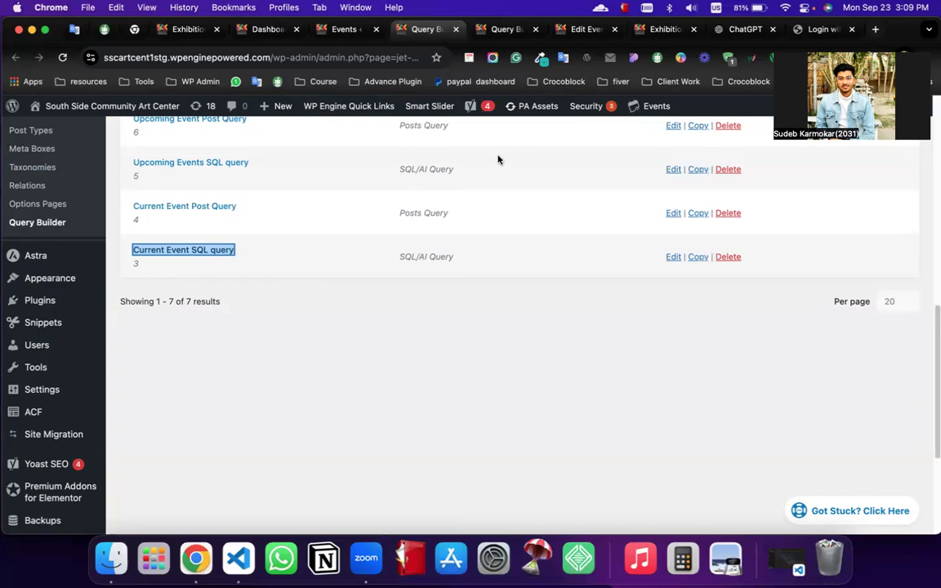
{"action": "left_click", "coordinate": [502, 28]}
{"action": "left_click", "coordinate": [354, 237]}
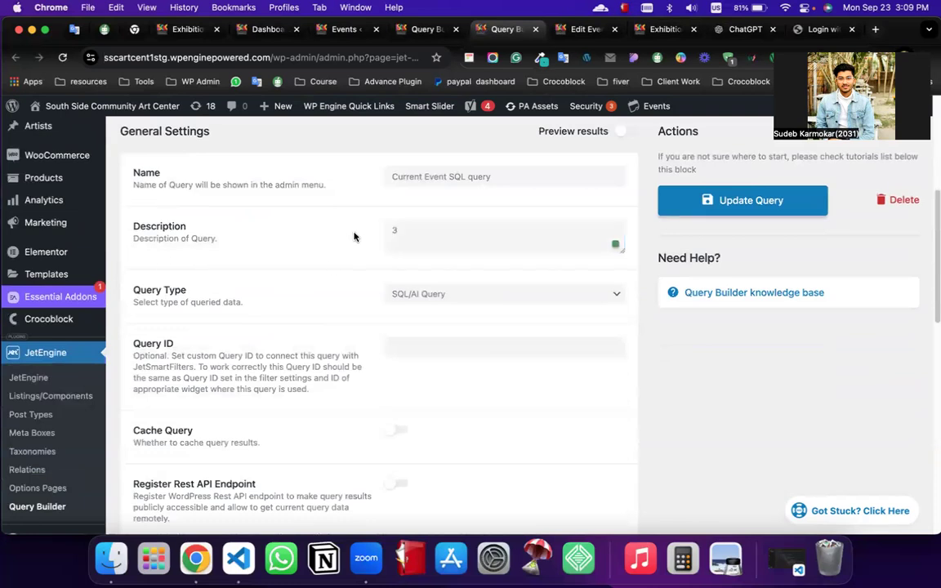
{"action": "scroll", "coordinate": [418, 221], "scroll_direction": "down", "scroll_amount": 1}
{"action": "scroll", "coordinate": [343, 254], "scroll_direction": "down", "scroll_amount": 1}
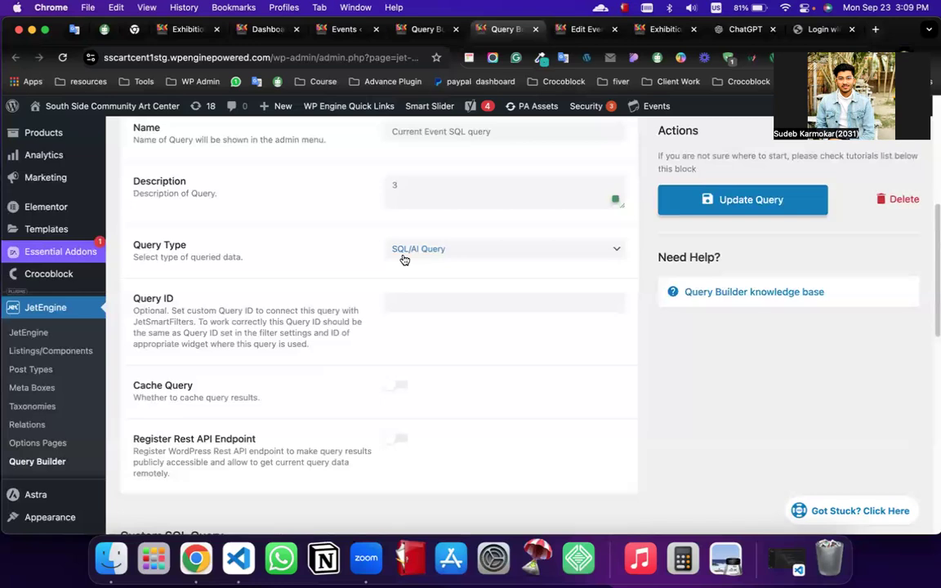
{"action": "scroll", "coordinate": [305, 257], "scroll_direction": "down", "scroll_amount": 5}
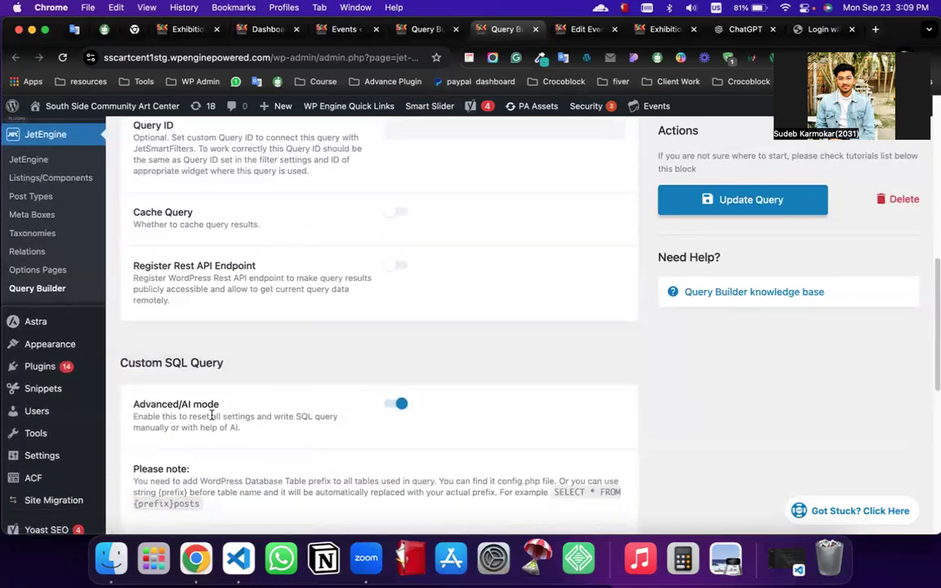
Examine the full SQL code of the Current Event SQL query, enlarging its text area to show every line
{"action": "scroll", "coordinate": [290, 341], "scroll_direction": "down", "scroll_amount": 6}
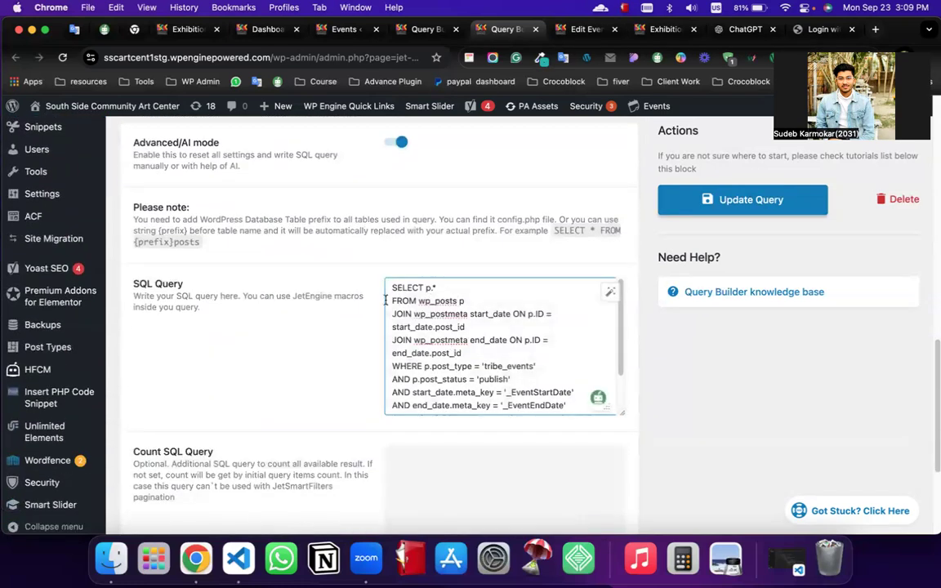
{"action": "left_click_drag", "start_coordinate": [621, 415], "coordinate": [617, 500]}
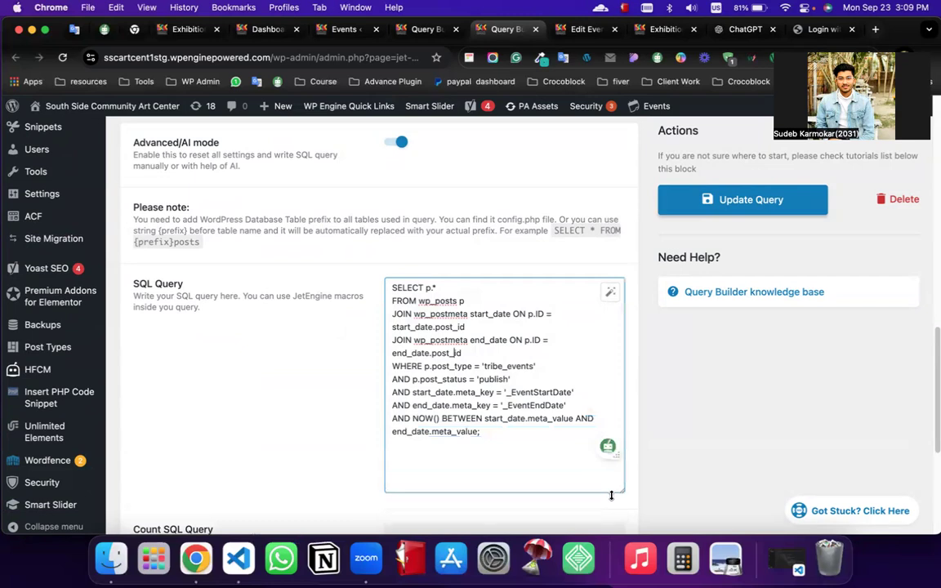
{"action": "key", "text": "super+a"}
{"action": "left_click", "coordinate": [458, 360]}
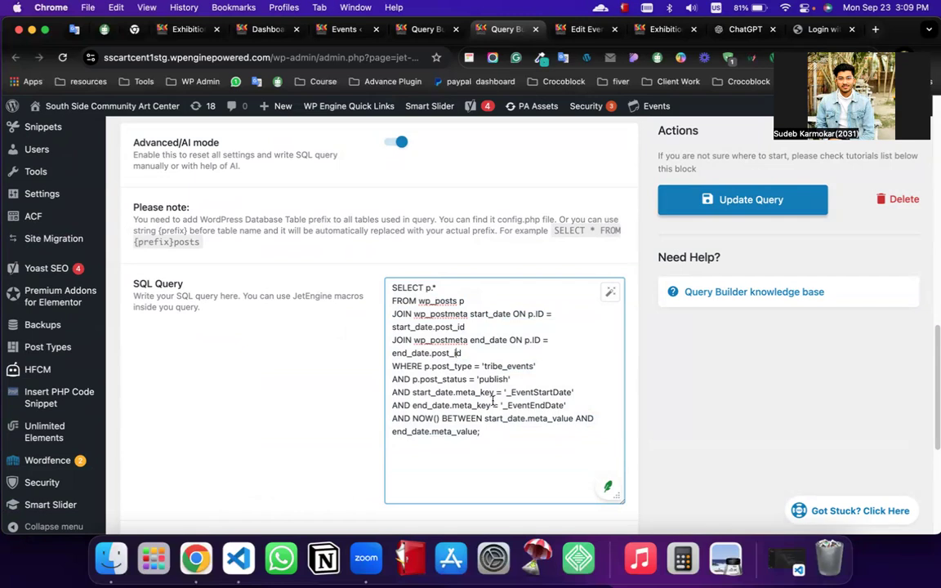
{"action": "left_click_drag", "start_coordinate": [578, 431], "coordinate": [393, 300]}
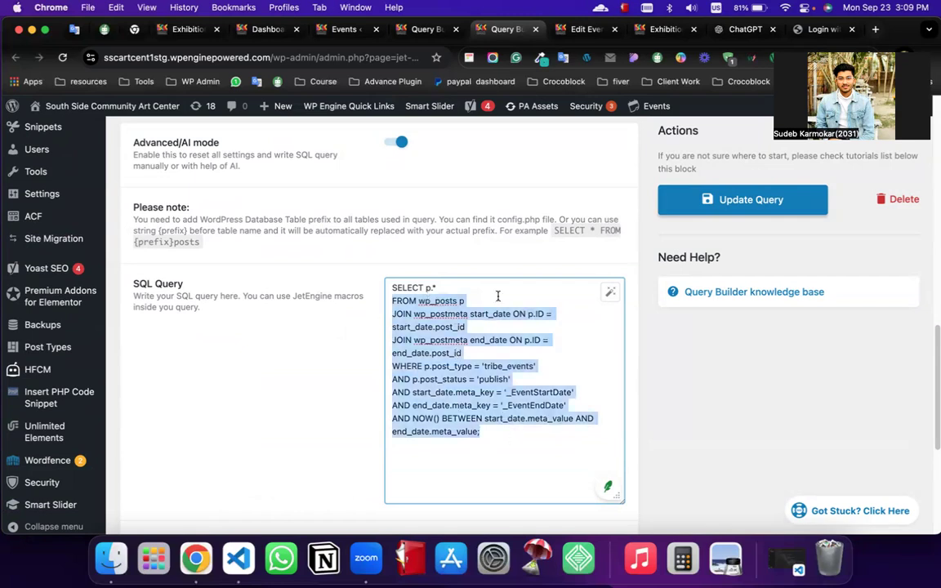
{"action": "scroll", "coordinate": [498, 296], "scroll_direction": "down", "scroll_amount": 5}
{"action": "scroll", "coordinate": [408, 301], "scroll_direction": "up", "scroll_amount": 5}
{"action": "scroll", "coordinate": [420, 296], "scroll_direction": "up", "scroll_amount": 1}
{"action": "double_click", "coordinate": [441, 311]}
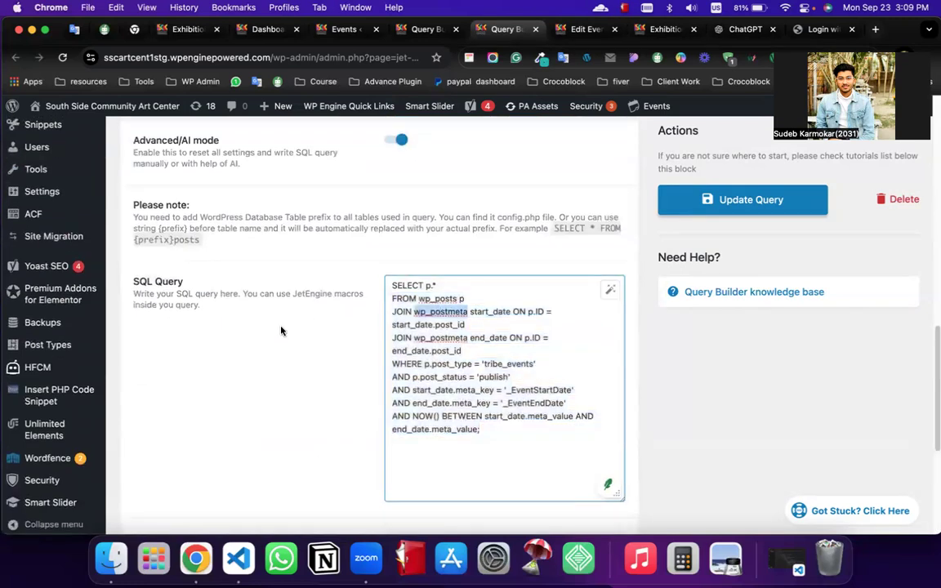
{"action": "scroll", "coordinate": [283, 332], "scroll_direction": "down", "scroll_amount": 3}
{"action": "scroll", "coordinate": [284, 332], "scroll_direction": "down", "scroll_amount": 4}
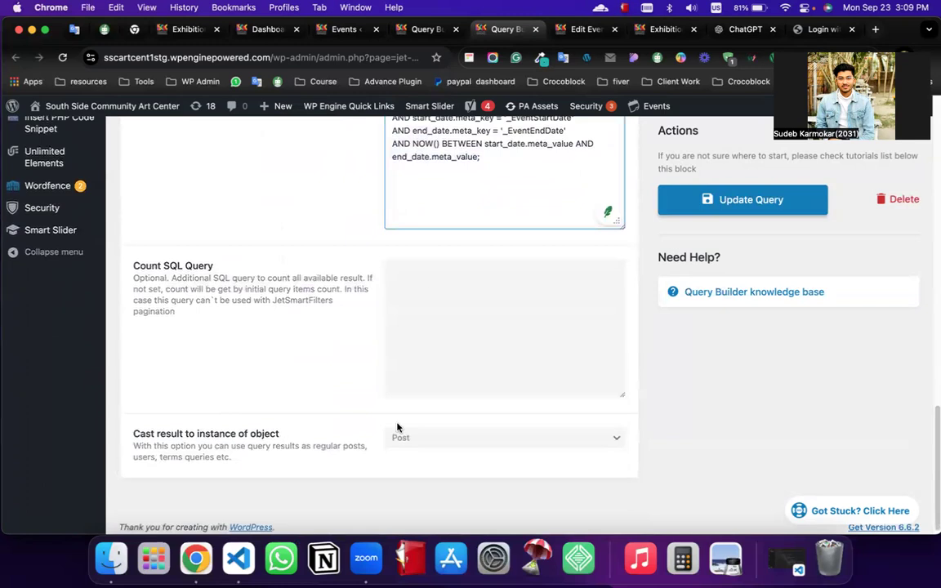
Keep the query results cast to Post objects and save the Current Event SQL query
{"action": "left_click", "coordinate": [437, 438]}
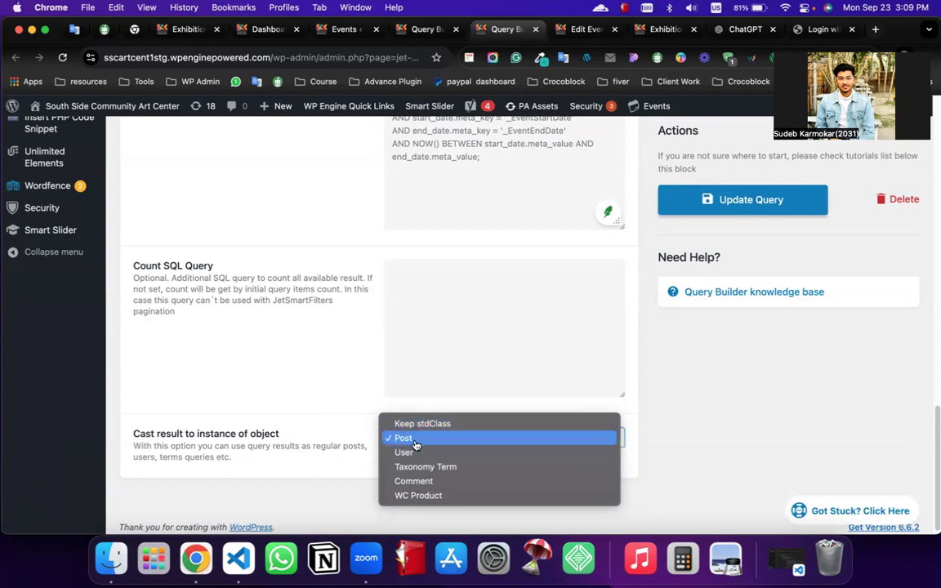
{"action": "left_click", "coordinate": [314, 421]}
{"action": "left_click", "coordinate": [757, 208]}
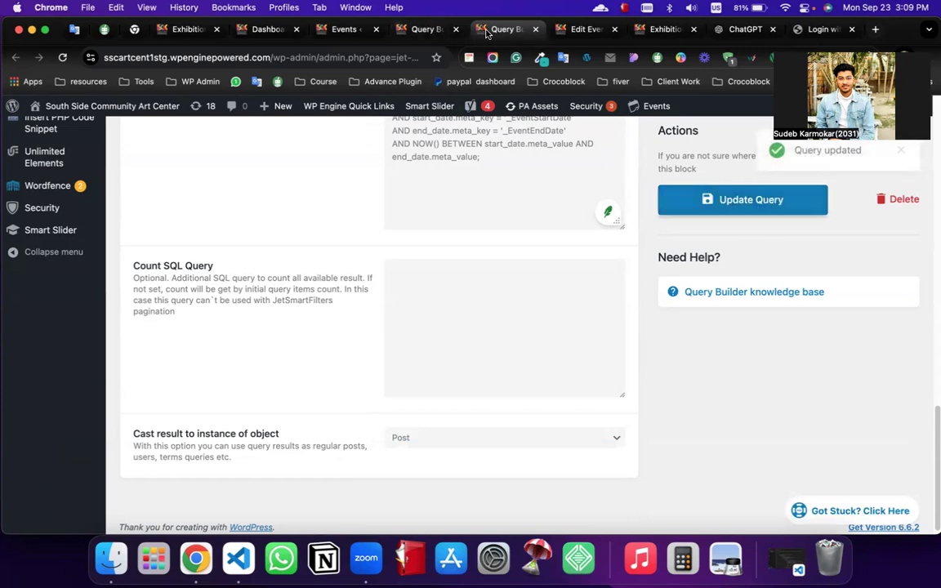
Preview the results of the Current Event SQL query and check the results count
{"action": "scroll", "coordinate": [561, 223], "scroll_direction": "up", "scroll_amount": 10}
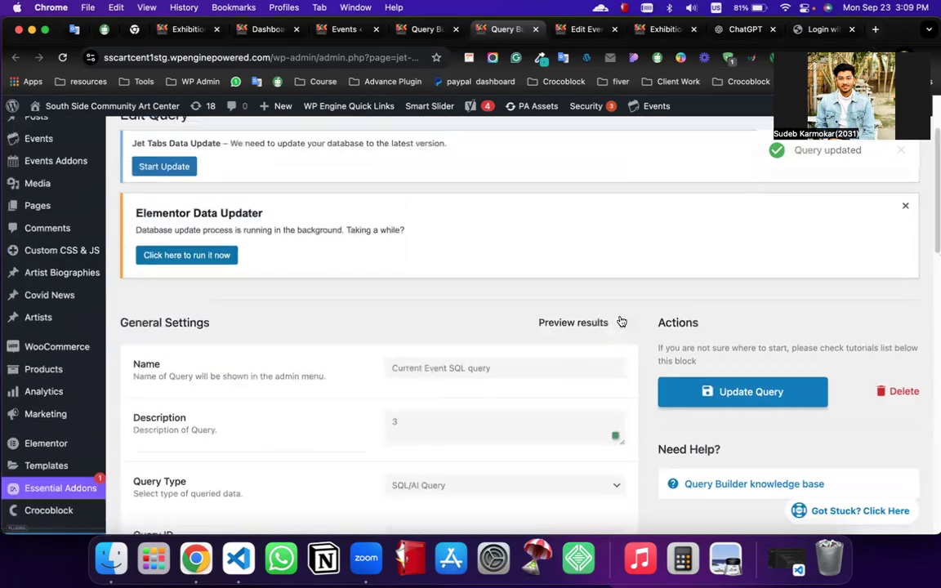
{"action": "left_click", "coordinate": [624, 322]}
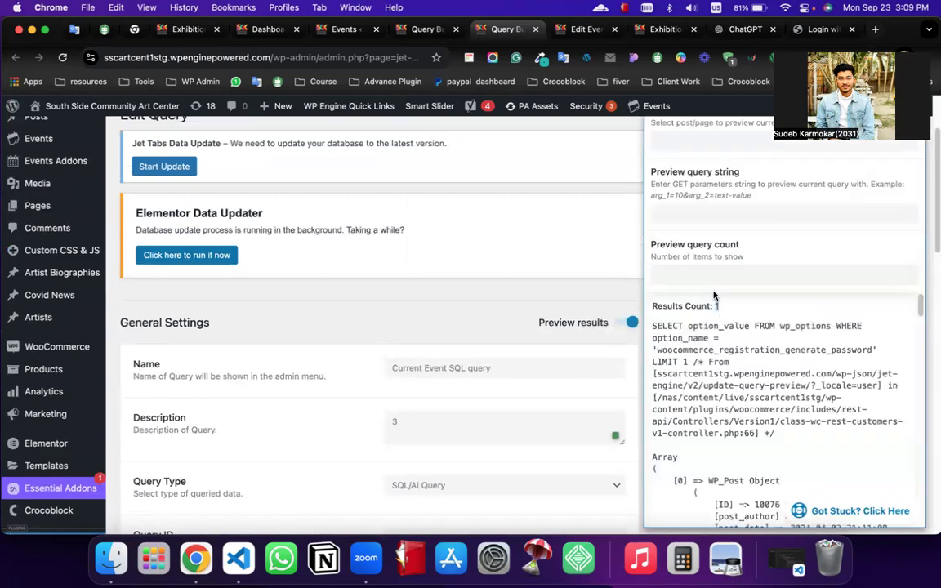
{"action": "scroll", "coordinate": [703, 290], "scroll_direction": "up", "scroll_amount": 1}
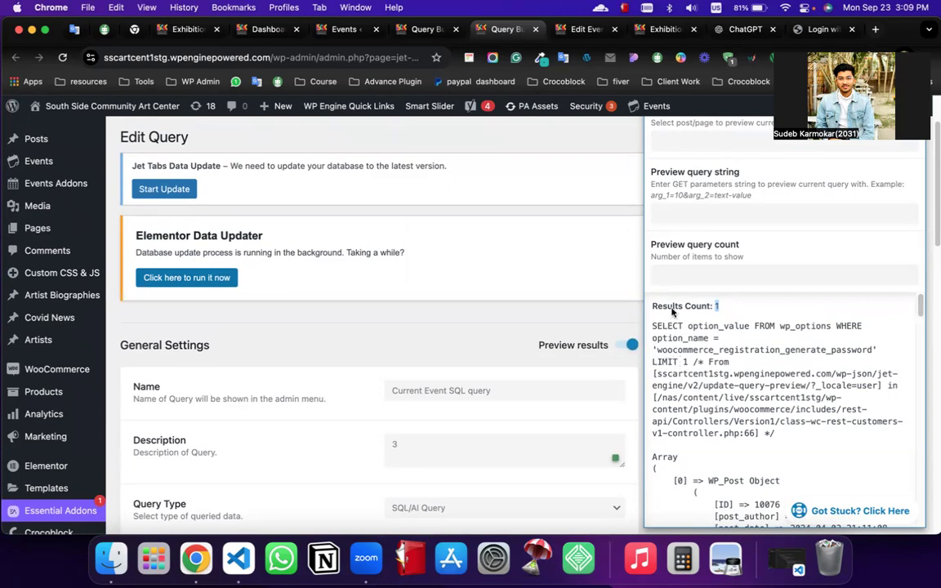
{"action": "scroll", "coordinate": [589, 245], "scroll_direction": "up", "scroll_amount": 4}
{"action": "left_click", "coordinate": [597, 381]}
{"action": "scroll", "coordinate": [572, 359], "scroll_direction": "down", "scroll_amount": 8}
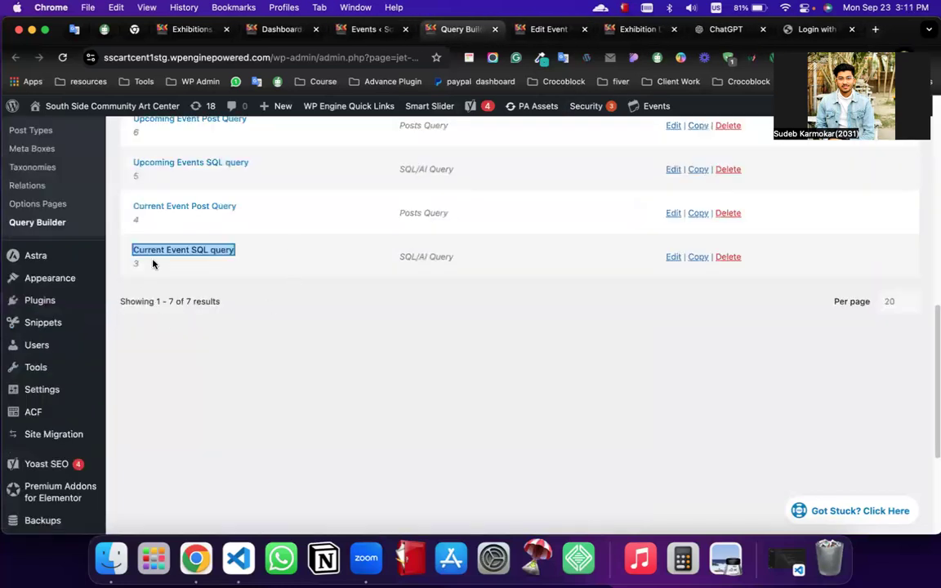
Open the Current Event Post Query in a separate browser tab and review its general settings
{"action": "right_click", "coordinate": [178, 206]}
{"action": "left_click", "coordinate": [353, 206]}
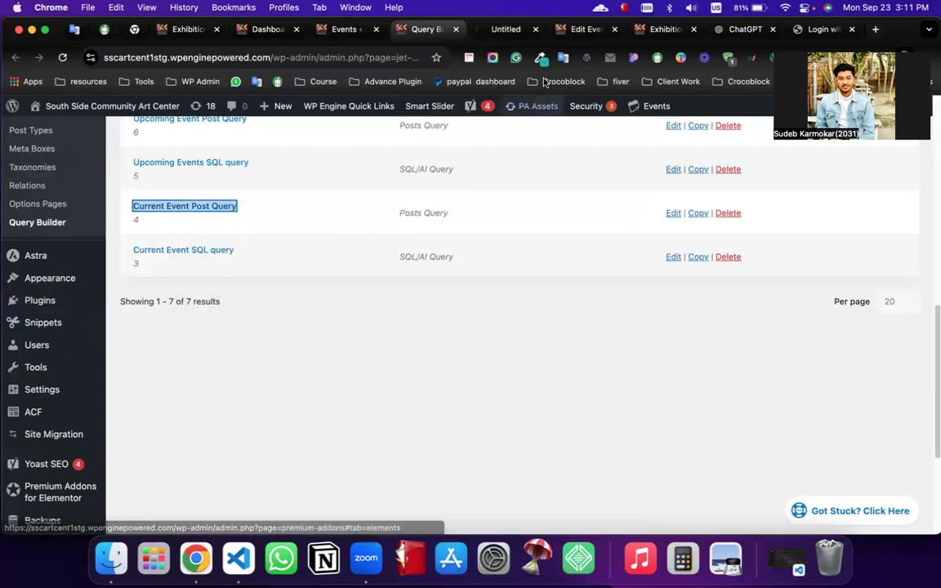
{"action": "left_click", "coordinate": [491, 34]}
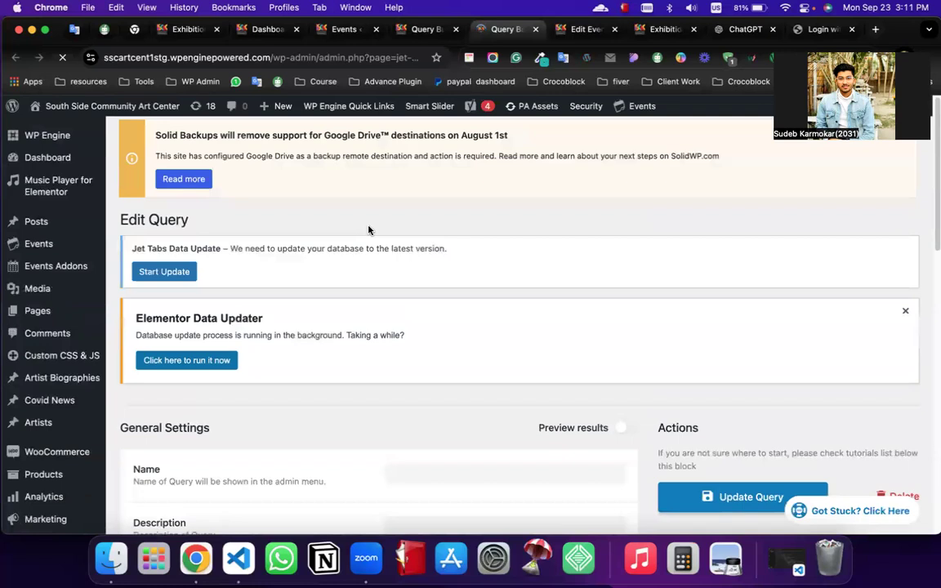
{"action": "scroll", "coordinate": [369, 231], "scroll_direction": "down", "scroll_amount": 10}
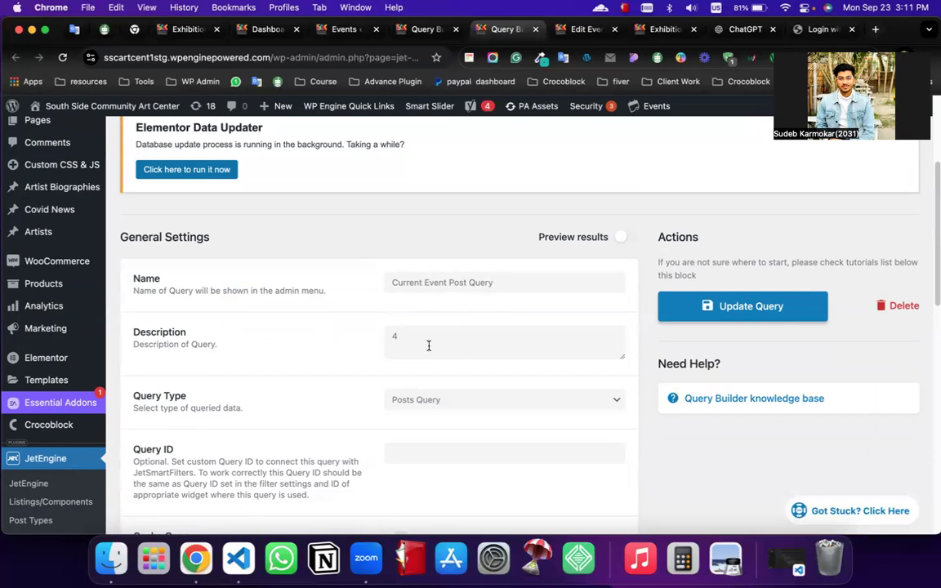
{"action": "scroll", "coordinate": [425, 347], "scroll_direction": "down", "scroll_amount": 1}
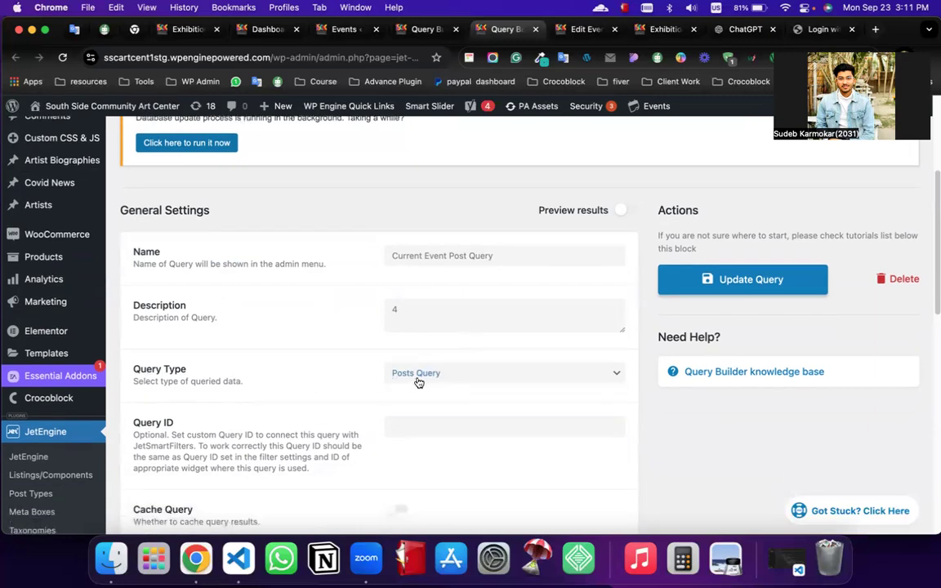
{"action": "scroll", "coordinate": [311, 346], "scroll_direction": "down", "scroll_amount": 5}
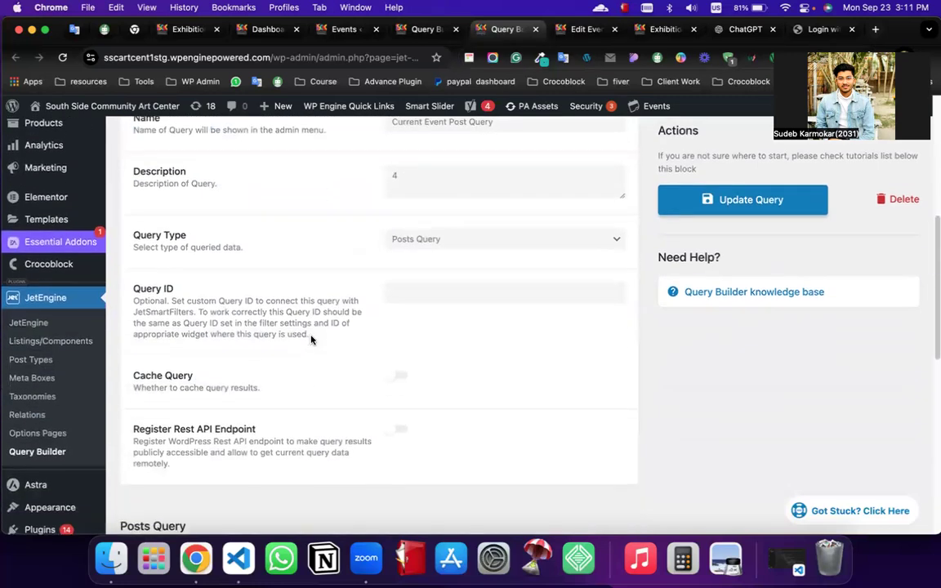
Inspect the Posts Query settings and open the Query Results macro of Post In under Post & Page
{"action": "scroll", "coordinate": [311, 332], "scroll_direction": "down", "scroll_amount": 5}
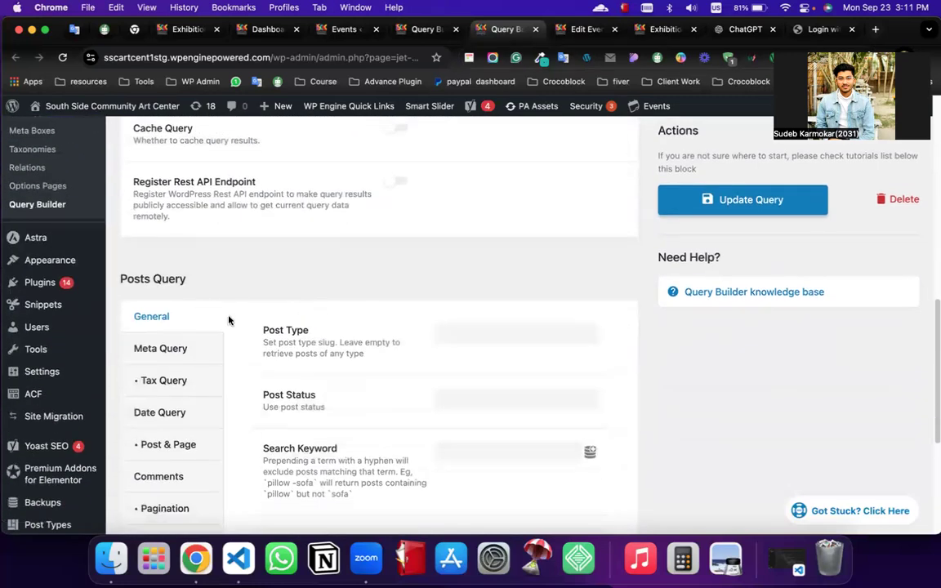
{"action": "scroll", "coordinate": [229, 318], "scroll_direction": "down", "scroll_amount": 1}
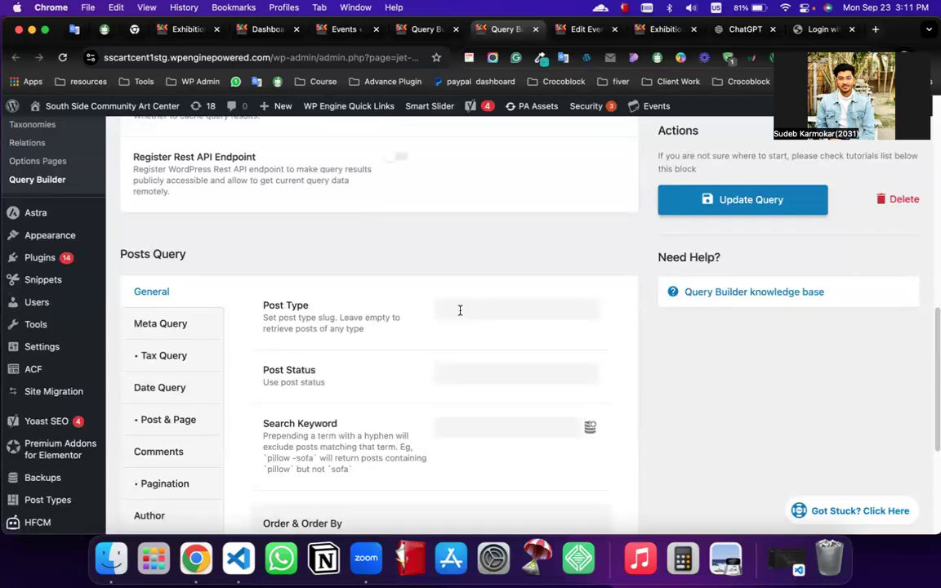
{"action": "scroll", "coordinate": [164, 442], "scroll_direction": "down", "scroll_amount": 1}
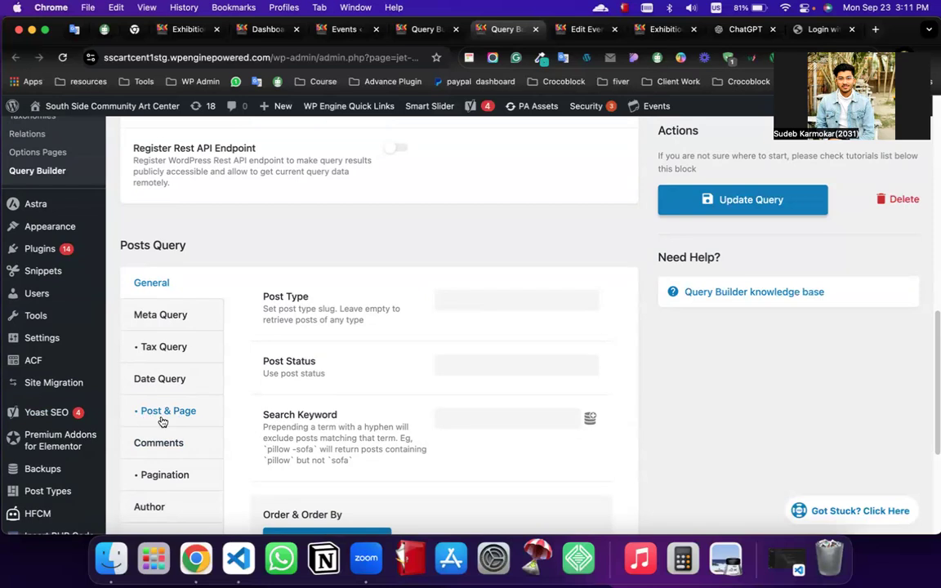
{"action": "left_click", "coordinate": [144, 417]}
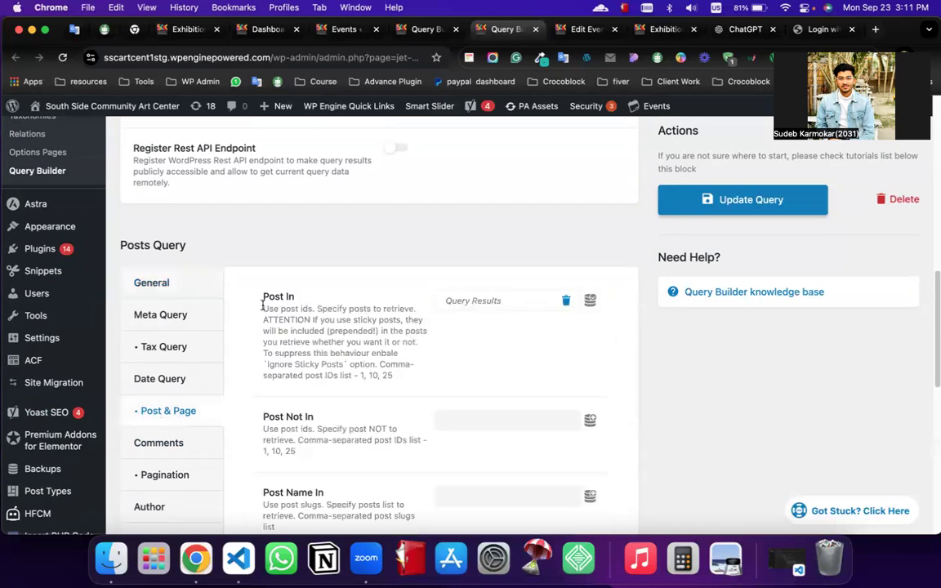
{"action": "left_click", "coordinate": [466, 303]}
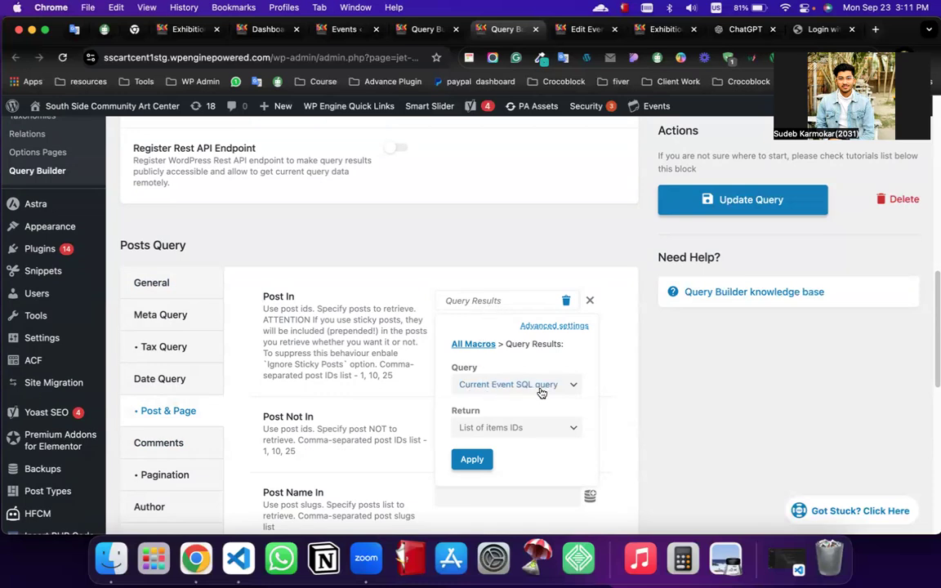
Apply the Query Results macro with the Current Event SQL query returning List of items IDs, and review the Tax Query clause for Exhibitions
{"action": "left_click", "coordinate": [472, 460]}
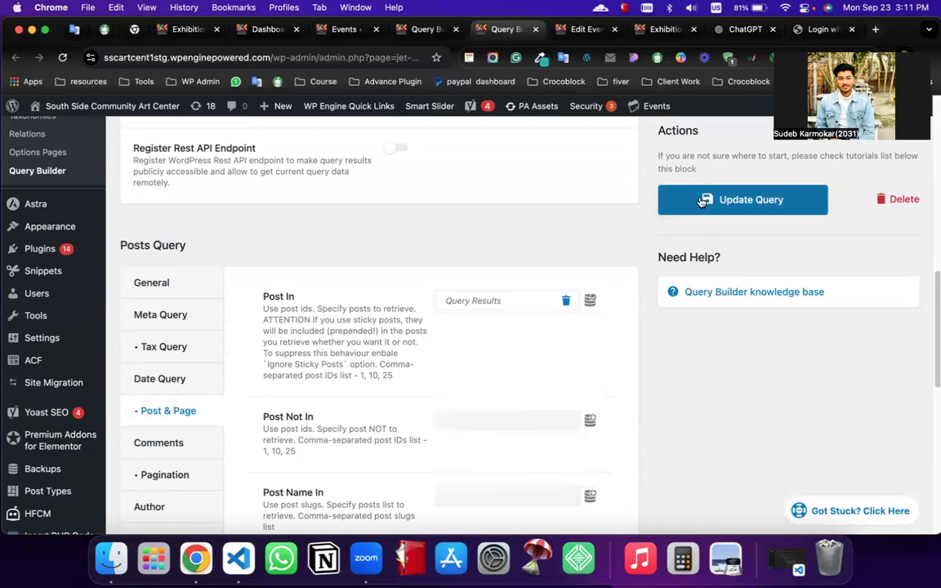
{"action": "left_click", "coordinate": [173, 356]}
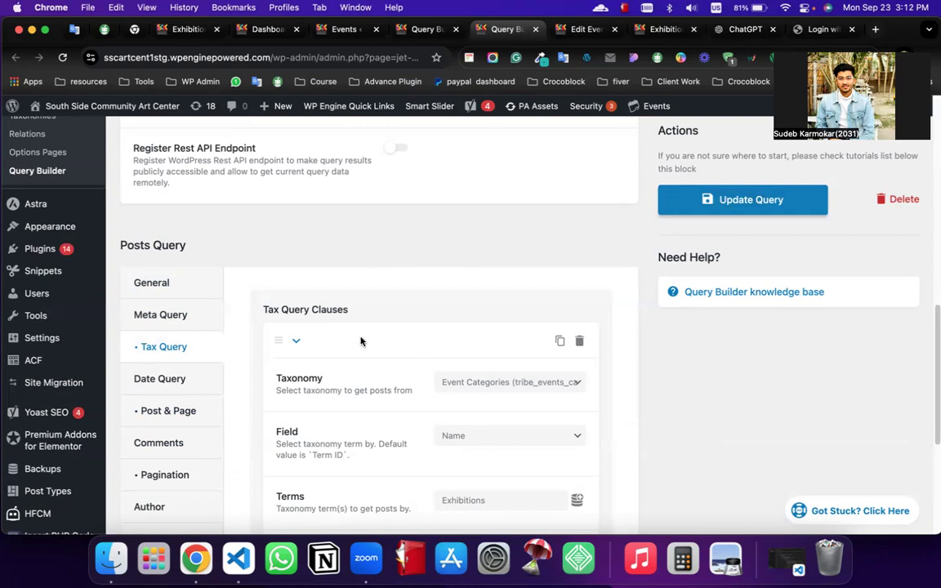
{"action": "scroll", "coordinate": [277, 325], "scroll_direction": "down", "scroll_amount": 1}
{"action": "scroll", "coordinate": [275, 325], "scroll_direction": "up", "scroll_amount": 10}
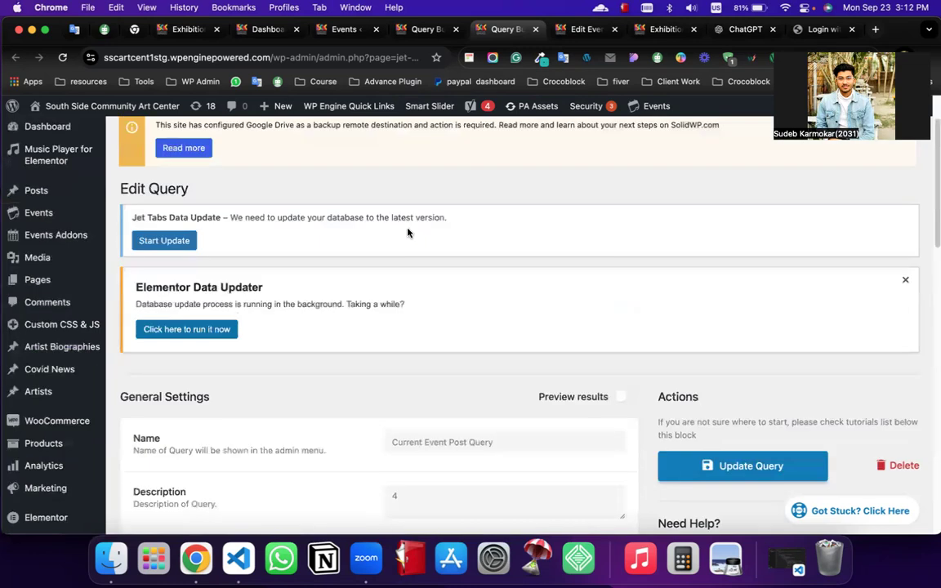
{"action": "scroll", "coordinate": [458, 384], "scroll_direction": "down", "scroll_amount": 10}
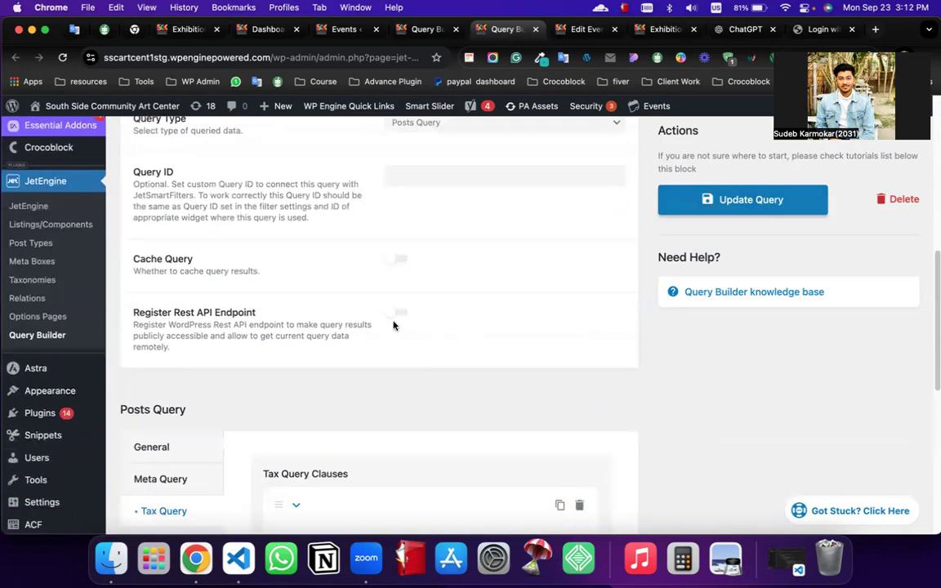
{"action": "scroll", "coordinate": [335, 340], "scroll_direction": "down", "scroll_amount": 5}
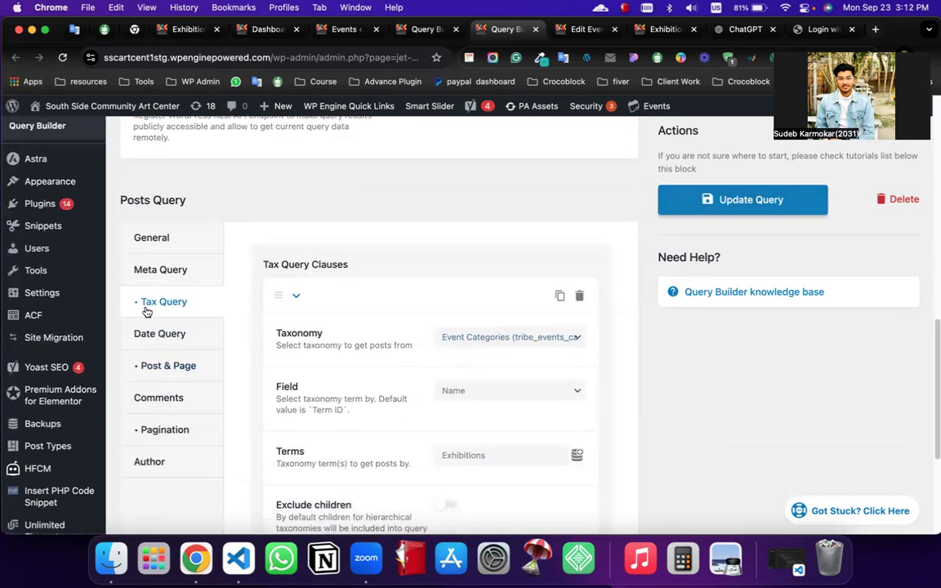
{"action": "scroll", "coordinate": [286, 304], "scroll_direction": "down", "scroll_amount": 1}
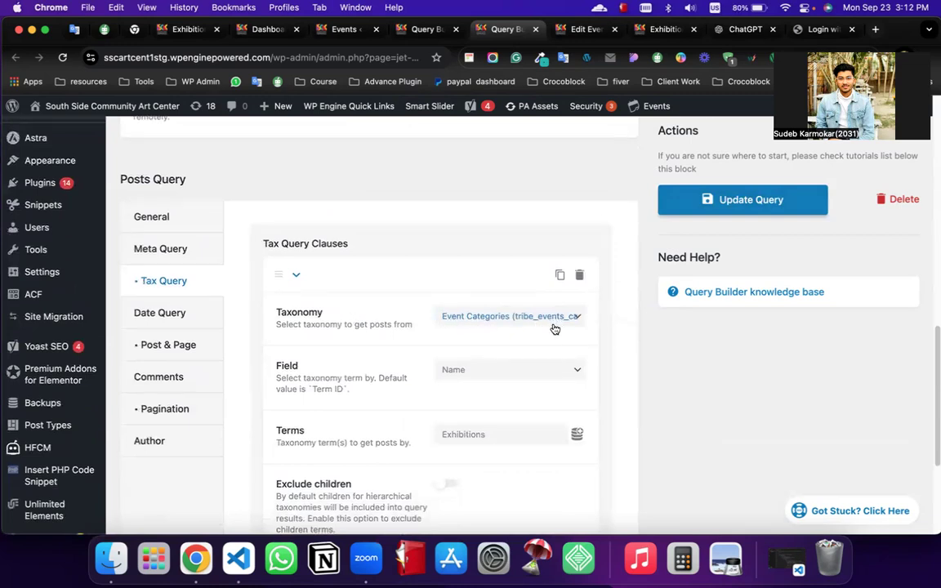
{"action": "scroll", "coordinate": [490, 388], "scroll_direction": "down", "scroll_amount": 1}
{"action": "double_click", "coordinate": [445, 408]}
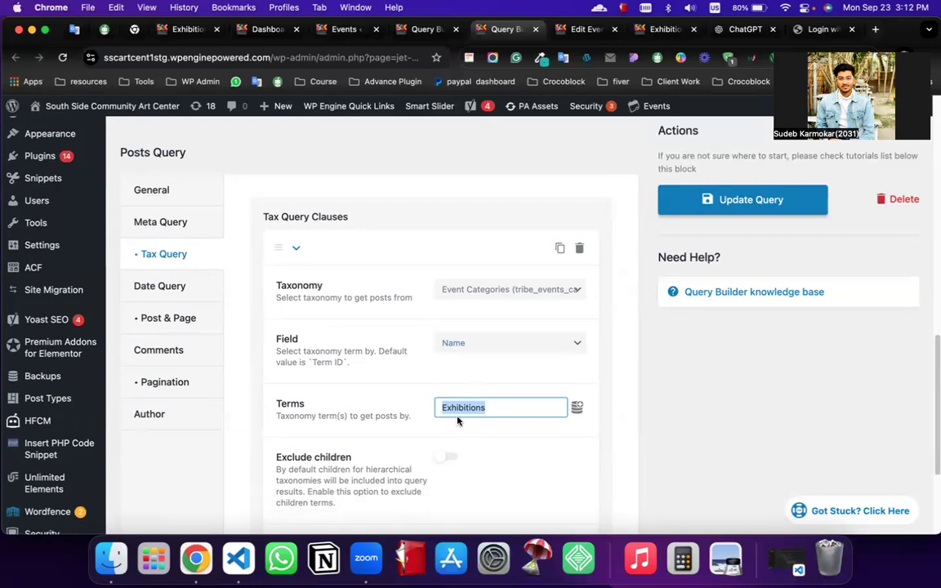
Recheck the query and return type of the Post In macro in the Post & Page settings
{"action": "left_click", "coordinate": [167, 319]}
{"action": "scroll", "coordinate": [412, 254], "scroll_direction": "down", "scroll_amount": 3}
{"action": "scroll", "coordinate": [466, 257], "scroll_direction": "up", "scroll_amount": 4}
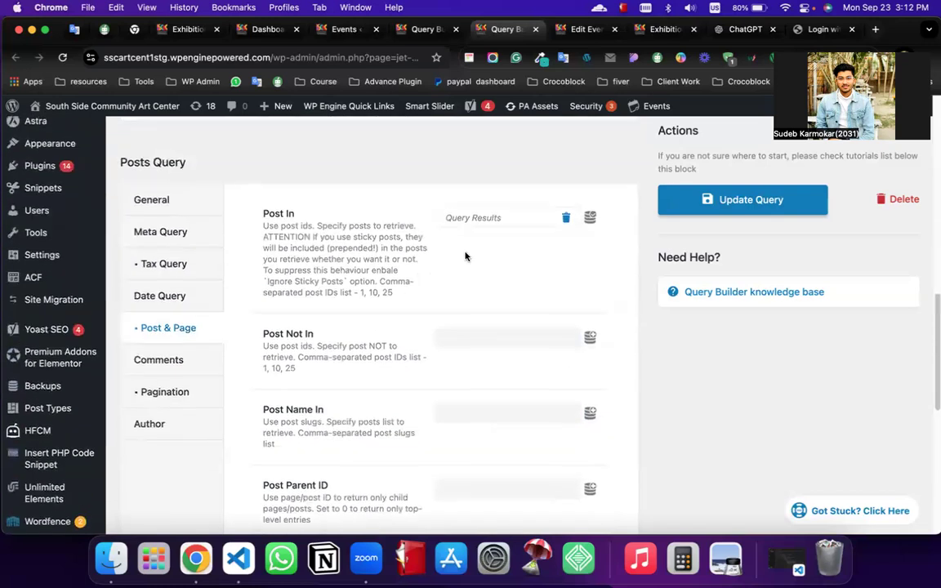
{"action": "left_click", "coordinate": [466, 218]}
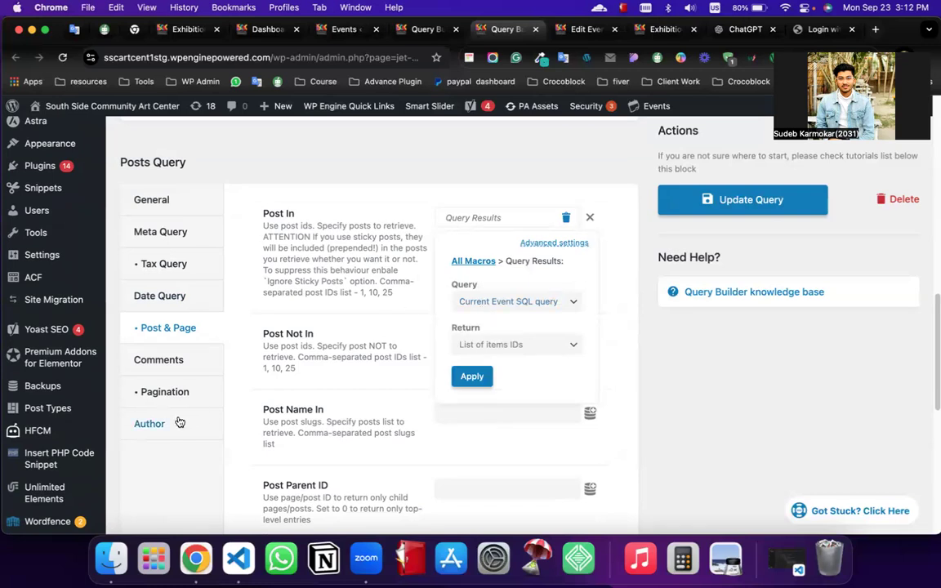
{"action": "left_click", "coordinate": [464, 222]}
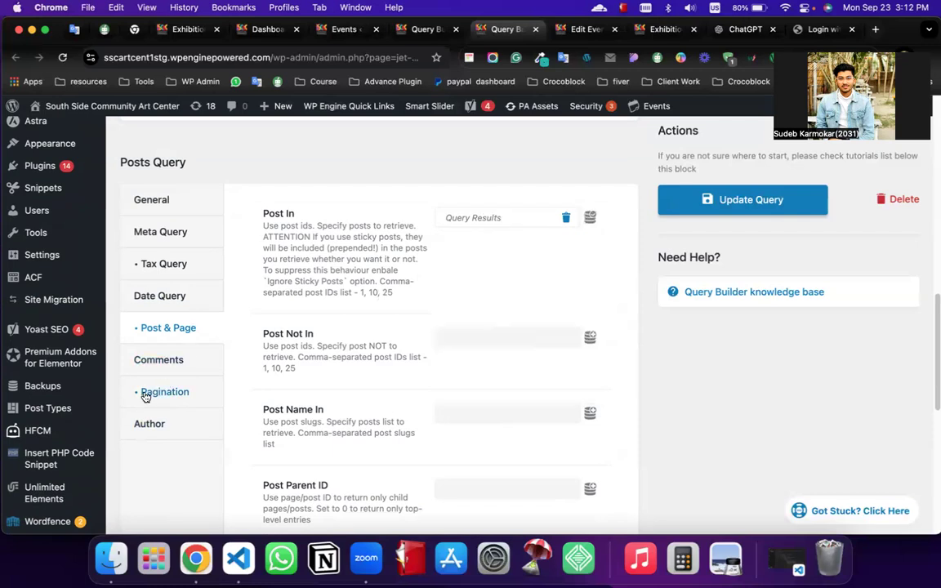
Keep Posts Per Page at -1 in the pagination settings and update the Current Event Post Query
{"action": "left_click", "coordinate": [184, 387]}
{"action": "key", "text": "Tab"}
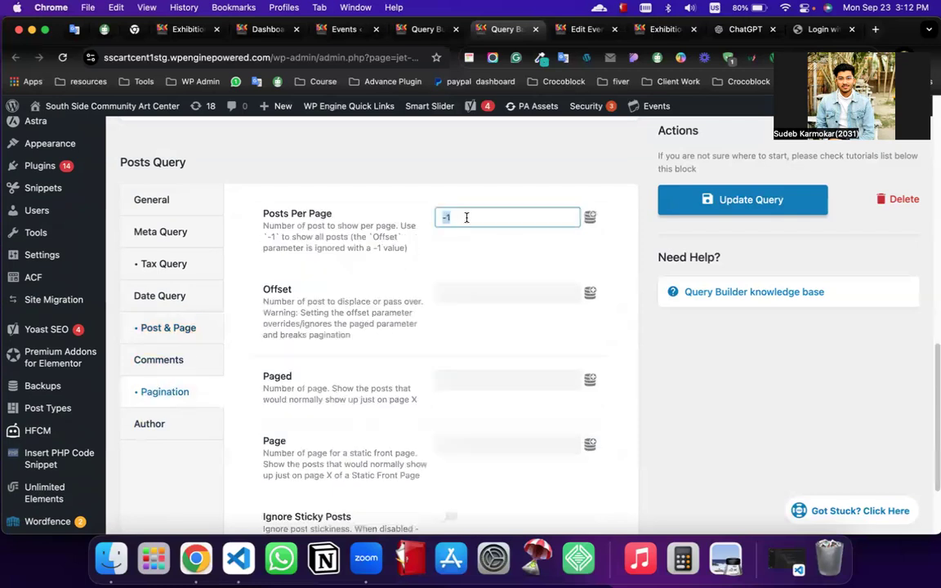
{"action": "left_click", "coordinate": [742, 207]}
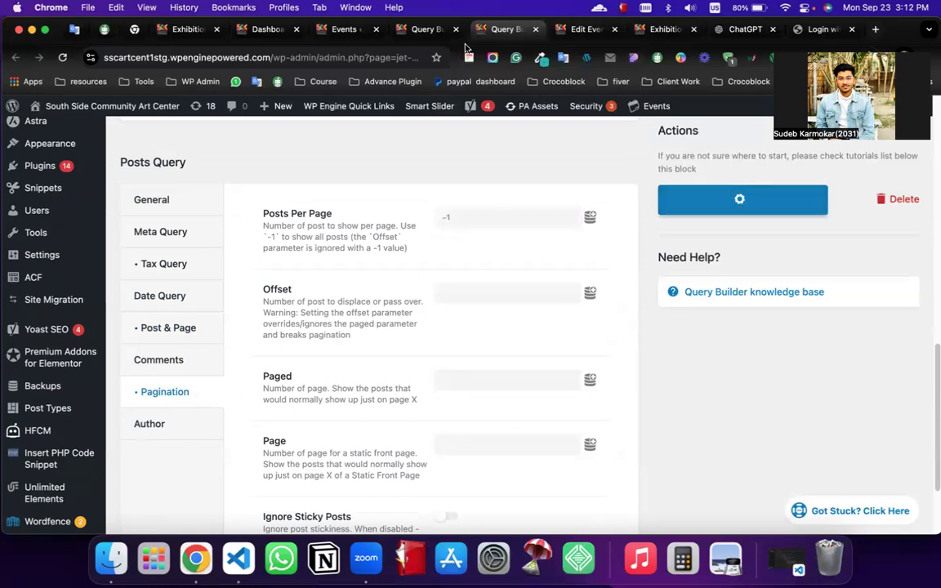
Return to the Exhibition Demo page and open it for editing with Elementor in a separate browser tab
{"action": "left_click", "coordinate": [658, 29]}
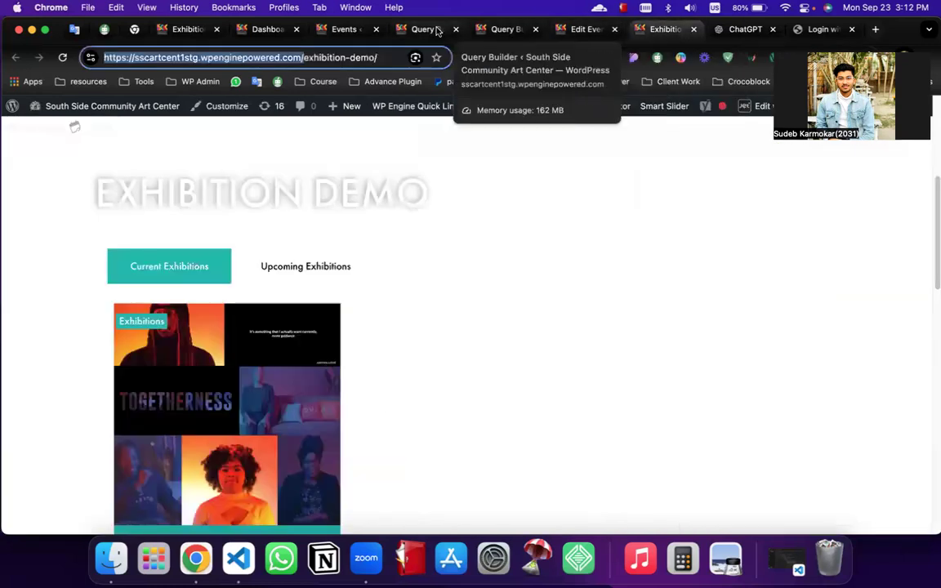
{"action": "left_click", "coordinate": [437, 30]}
{"action": "left_click", "coordinate": [347, 29]}
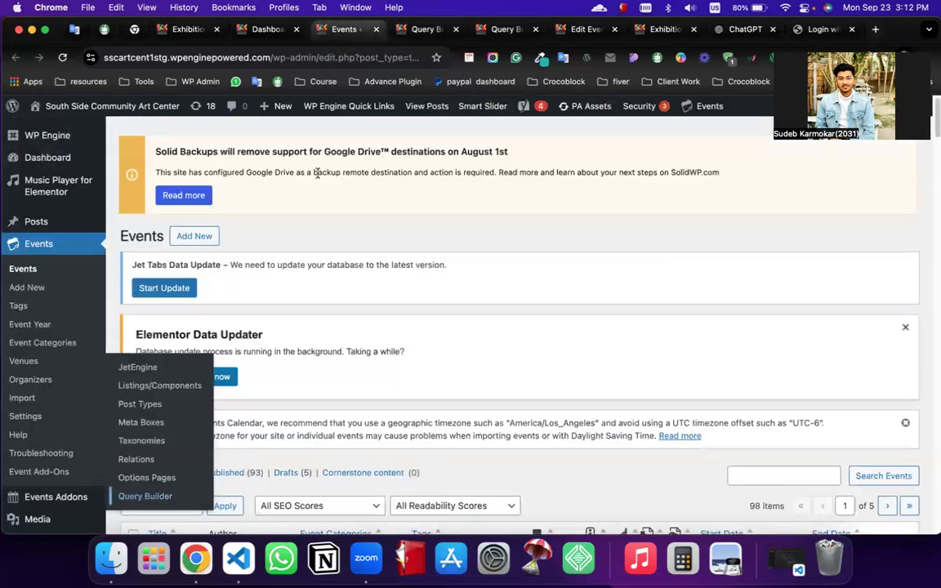
{"action": "left_click", "coordinate": [664, 29]}
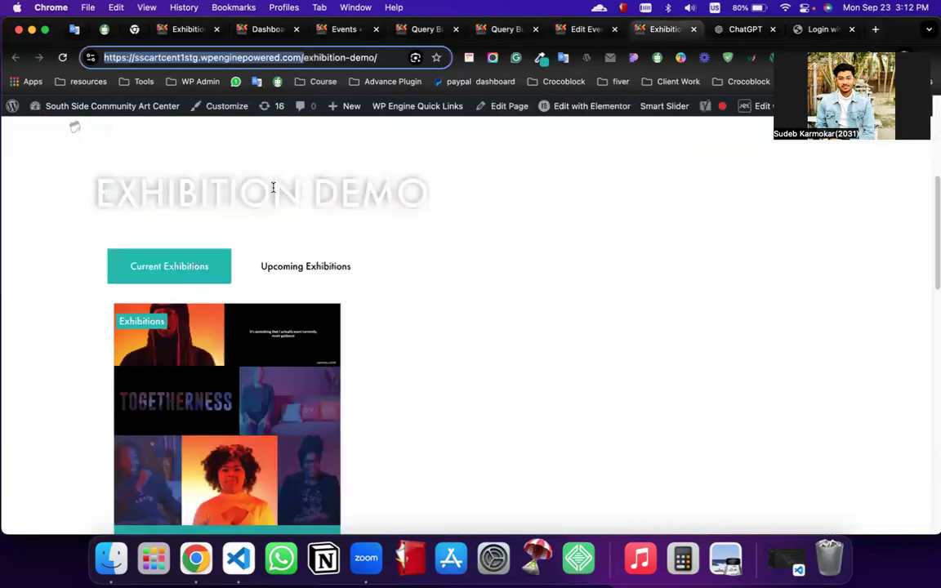
{"action": "mouse_move", "coordinate": [558, 120]}
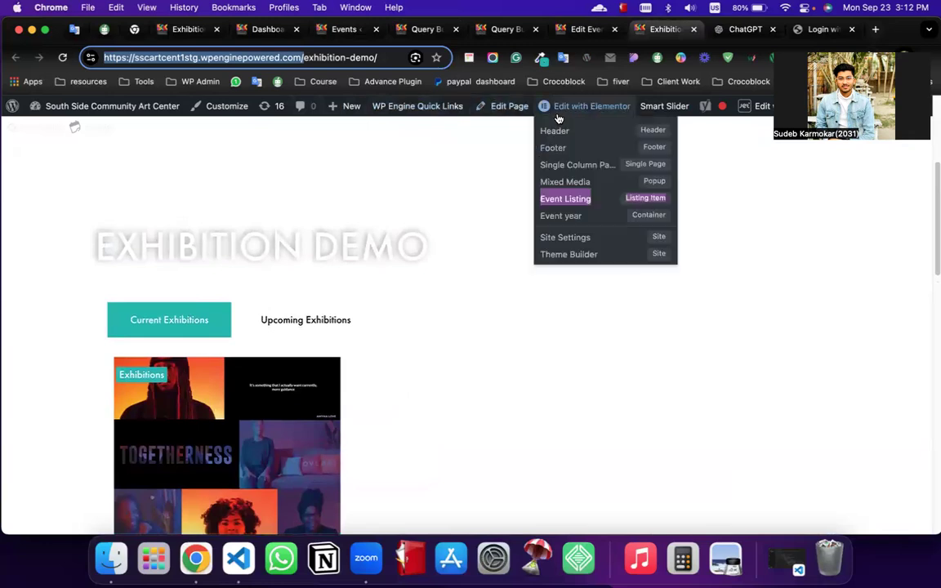
{"action": "left_click", "coordinate": [586, 105]}
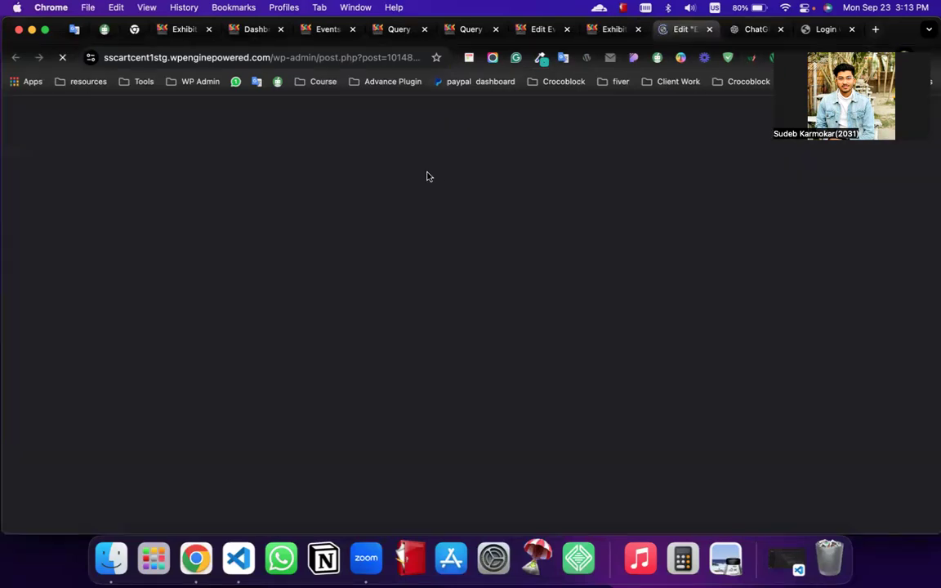
Review the Current Exhibitions listing and the Past Exhibition year tabs on the live Exhibition Demo page
{"action": "left_click", "coordinate": [605, 29]}
{"action": "scroll", "coordinate": [233, 286], "scroll_direction": "down", "scroll_amount": 3}
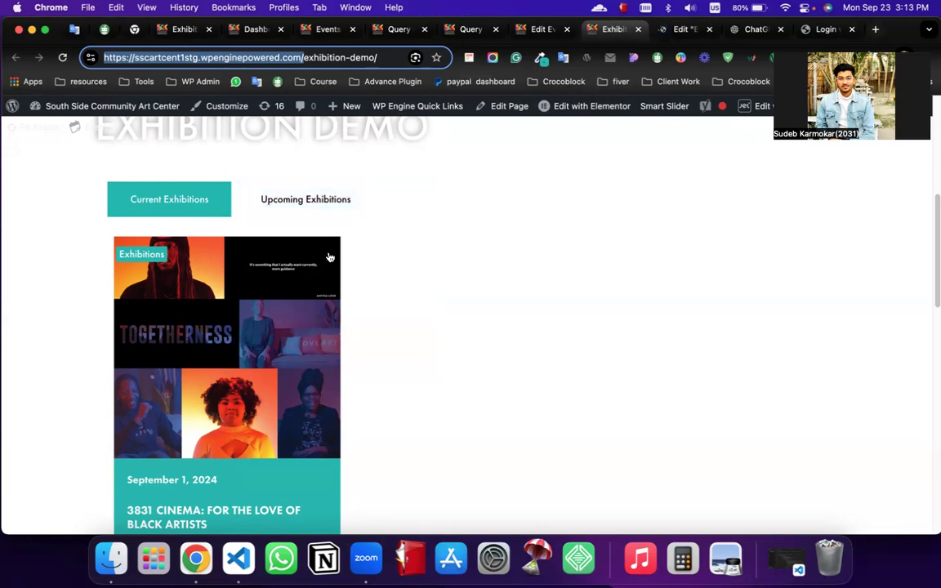
{"action": "scroll", "coordinate": [284, 302], "scroll_direction": "down", "scroll_amount": 5}
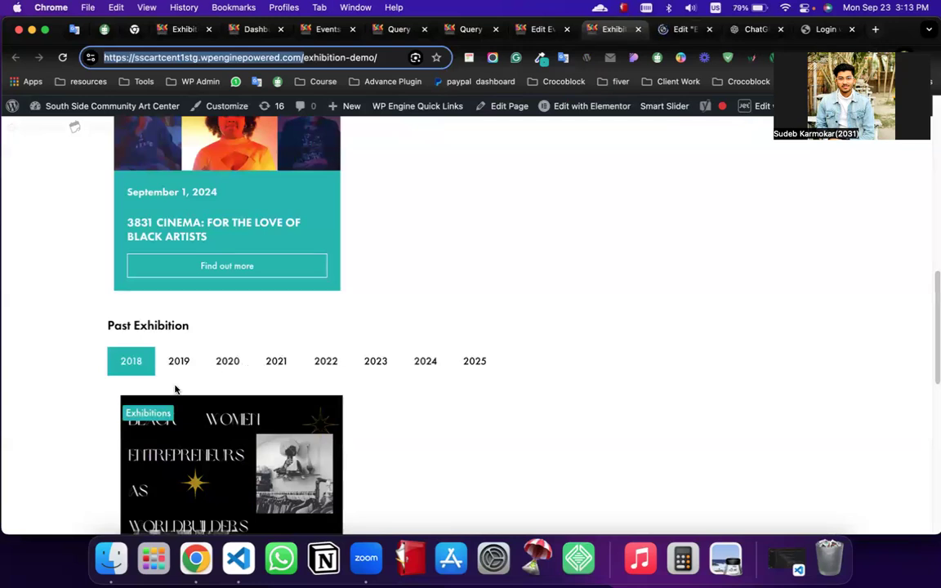
{"action": "scroll", "coordinate": [175, 389], "scroll_direction": "down", "scroll_amount": 3}
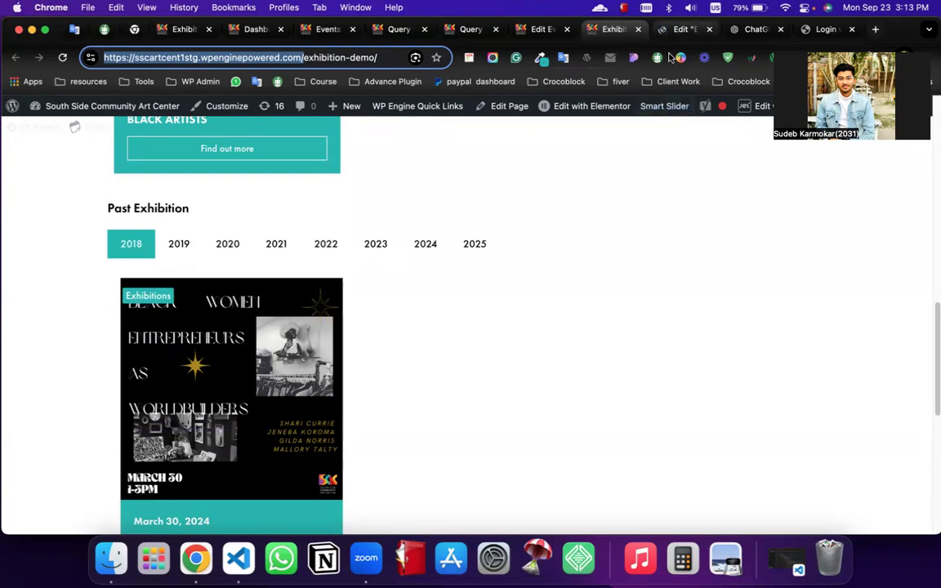
Switch to the Elementor editor, select the Current/Upcoming Exhibitions tabs widget and look over the page layout
{"action": "key", "text": "ctrl+Tab"}
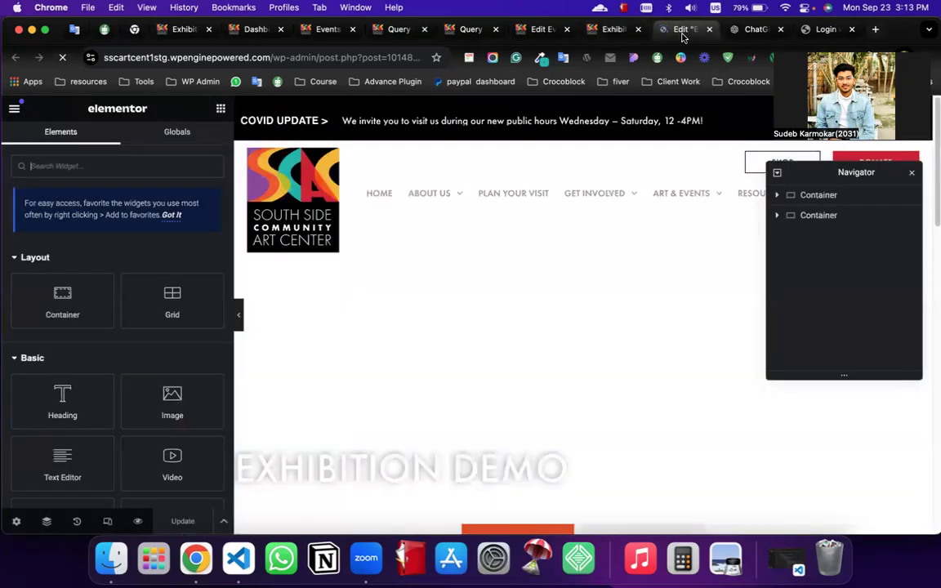
{"action": "scroll", "coordinate": [458, 343], "scroll_direction": "down", "scroll_amount": 5}
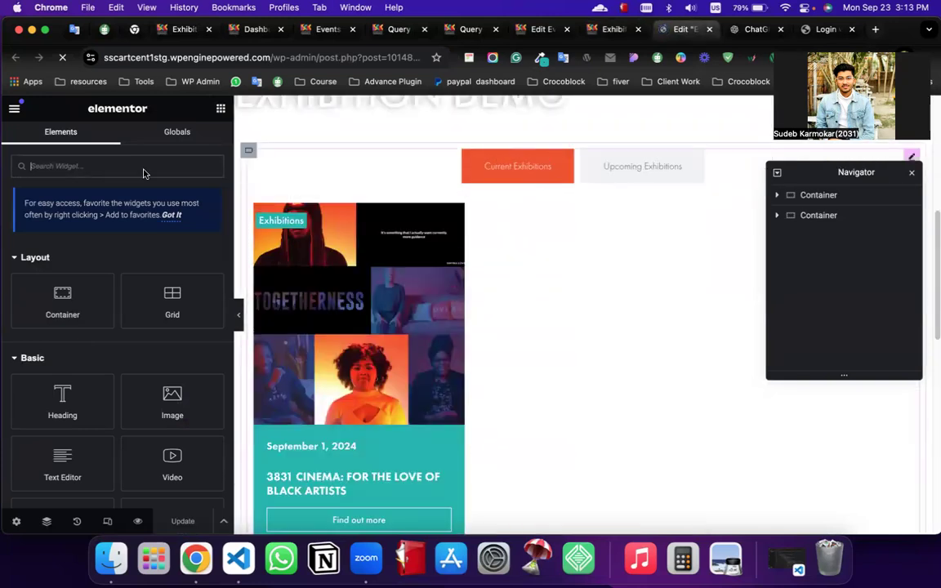
{"action": "left_click", "coordinate": [538, 177]}
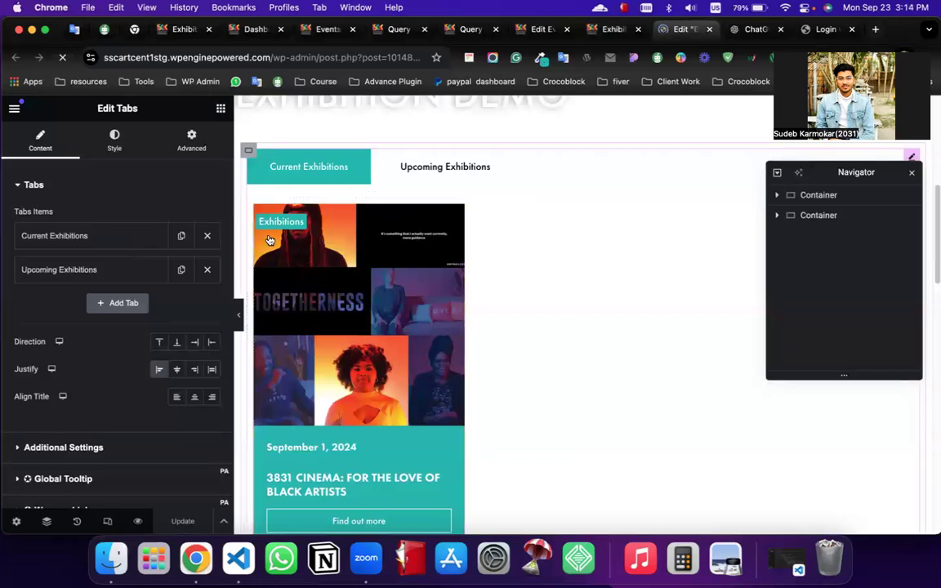
{"action": "scroll", "coordinate": [294, 361], "scroll_direction": "down", "scroll_amount": 10}
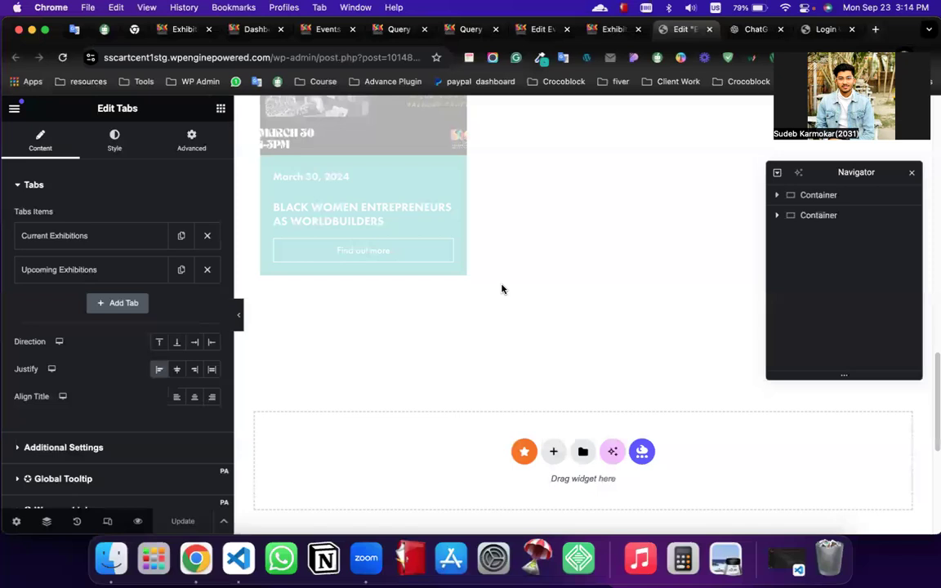
{"action": "scroll", "coordinate": [503, 289], "scroll_direction": "up", "scroll_amount": 5}
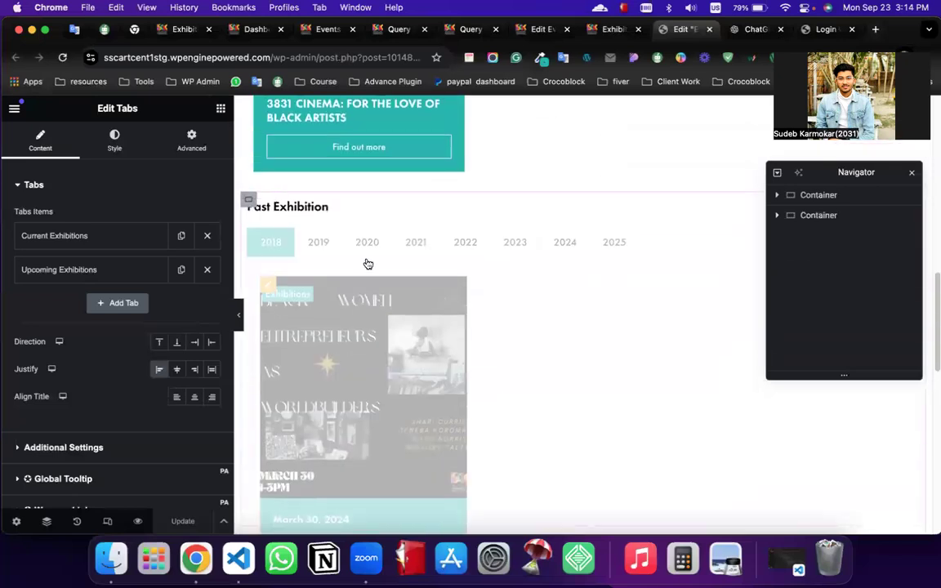
{"action": "scroll", "coordinate": [367, 265], "scroll_direction": "up", "scroll_amount": 8}
{"action": "scroll", "coordinate": [462, 361], "scroll_direction": "down", "scroll_amount": 2}
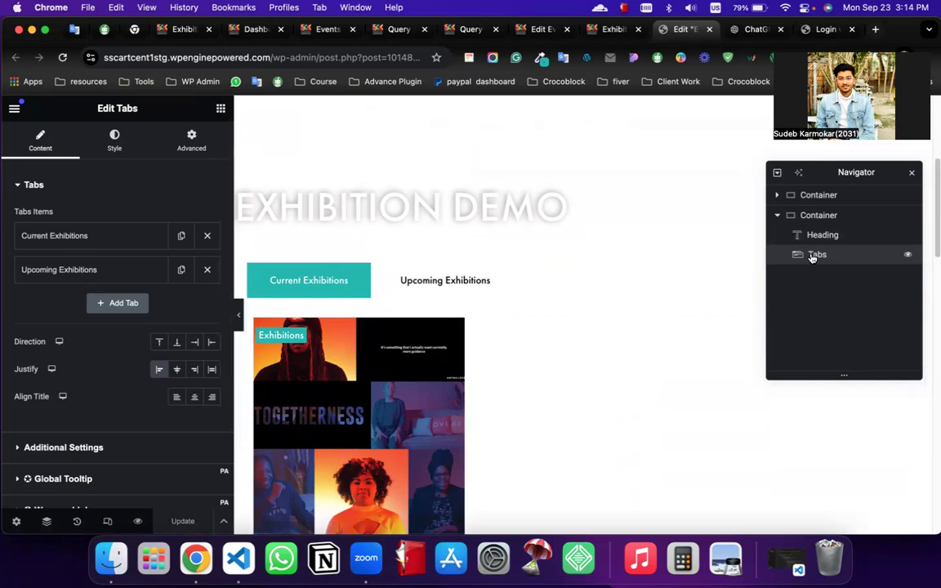
Select the Listing Grid nested in Tab #1 of the first container and inspect its General and Custom Query sections
{"action": "left_click", "coordinate": [776, 198]}
{"action": "left_click", "coordinate": [785, 218]}
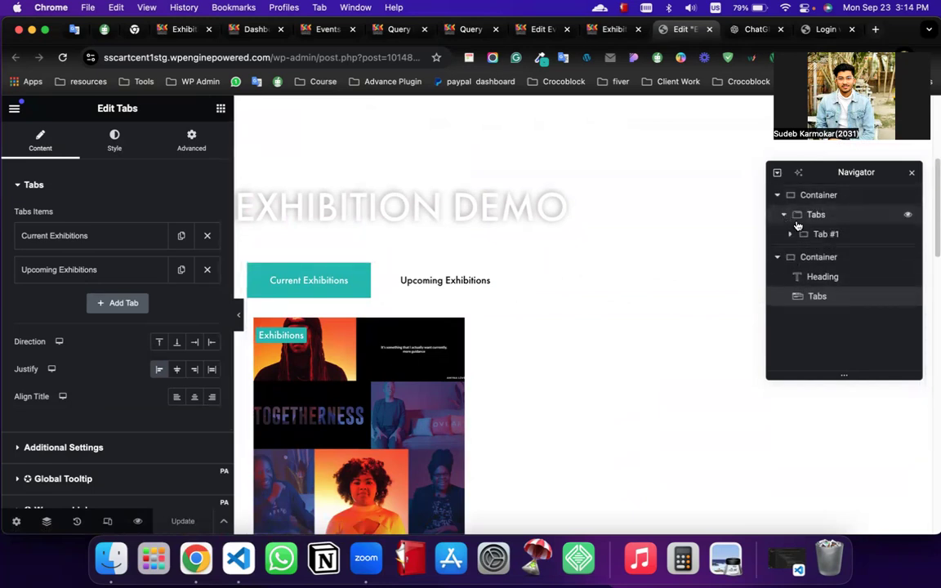
{"action": "left_click", "coordinate": [789, 234]}
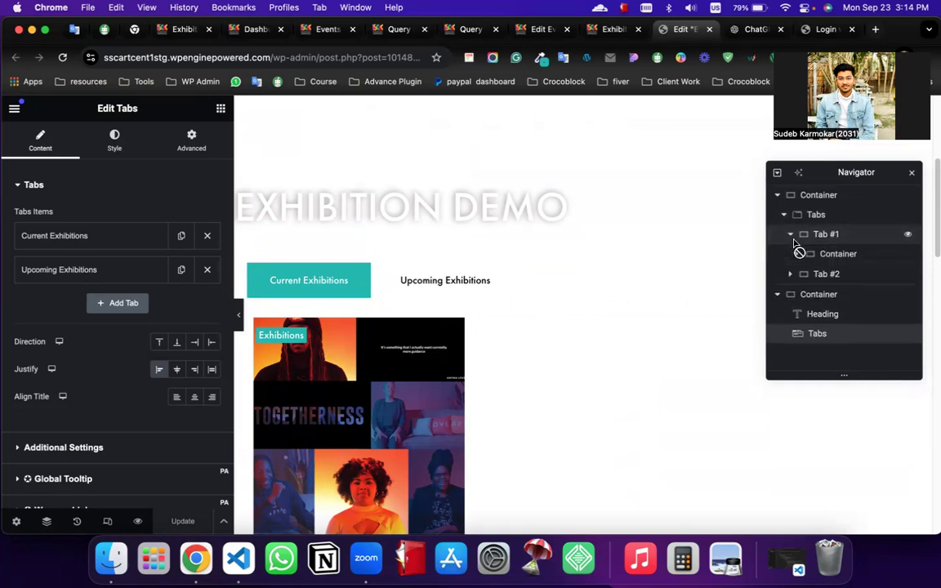
{"action": "left_click", "coordinate": [797, 255]}
{"action": "left_click", "coordinate": [830, 274]}
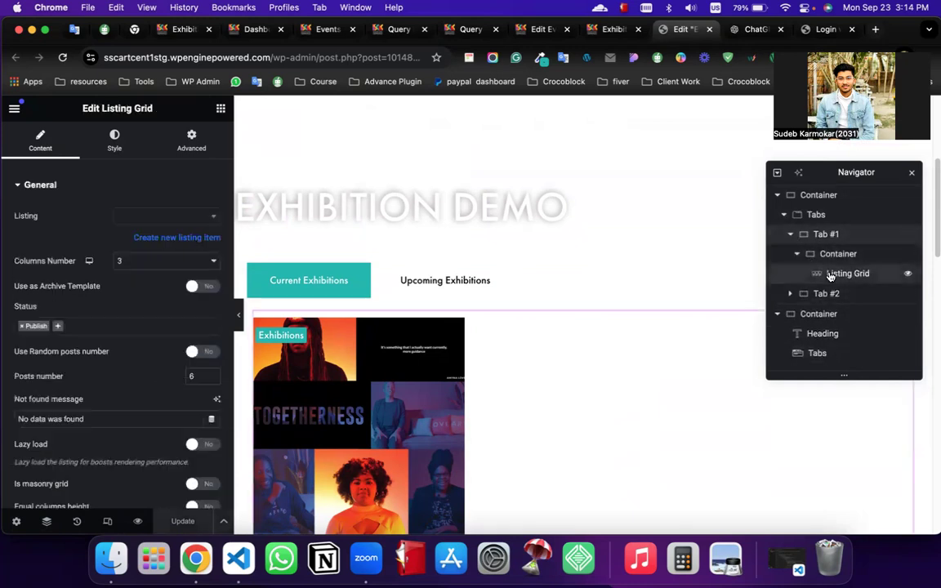
{"action": "left_click", "coordinate": [56, 188]}
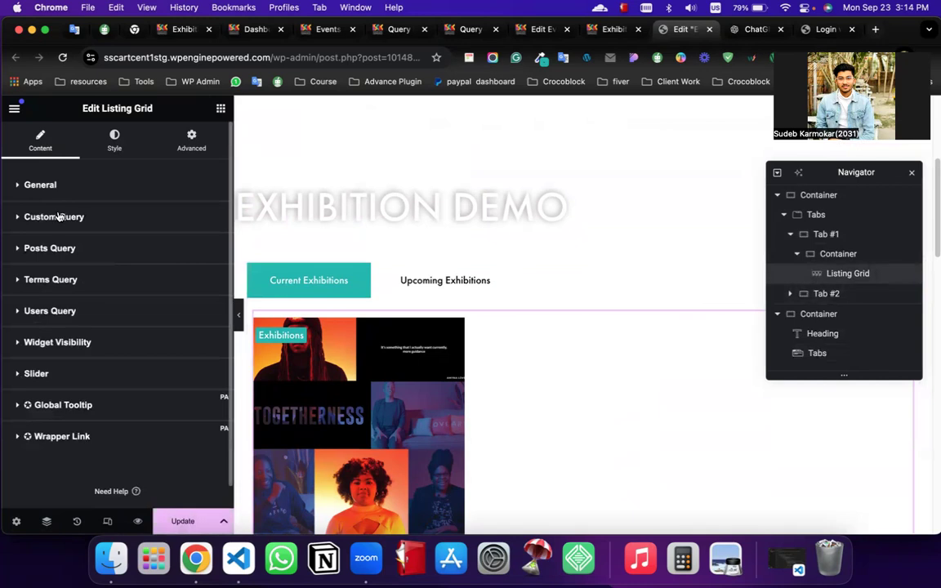
{"action": "left_click", "coordinate": [64, 216]}
{"action": "left_click", "coordinate": [77, 216]}
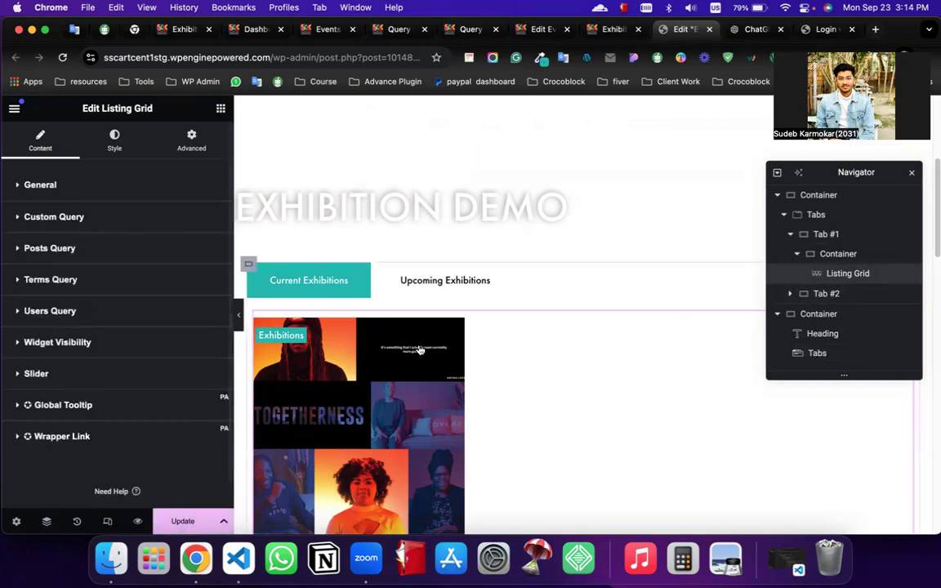
{"action": "scroll", "coordinate": [453, 310], "scroll_direction": "down", "scroll_amount": 3}
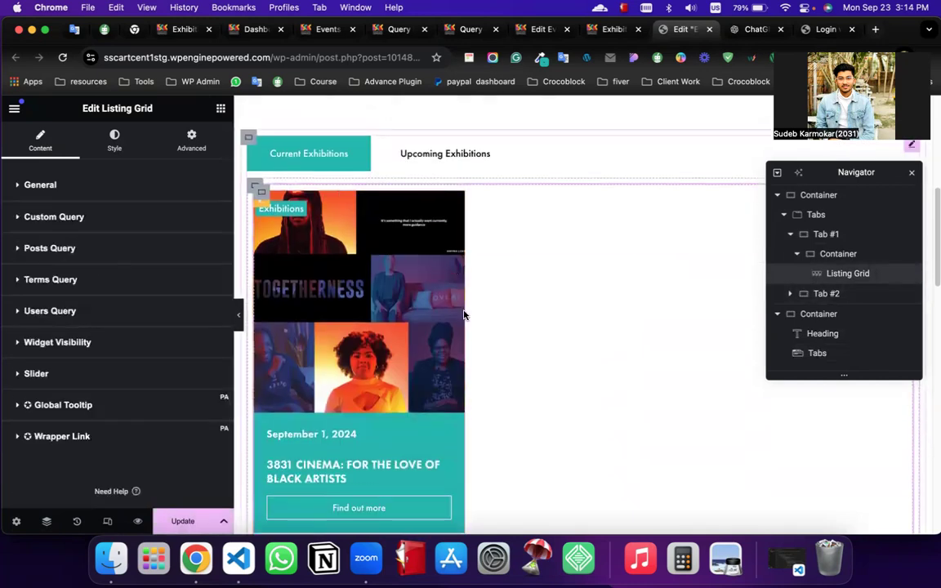
Go back to the live Exhibition Demo page and show the Upcoming Exhibitions listing
{"action": "left_click", "coordinate": [611, 30]}
{"action": "scroll", "coordinate": [230, 289], "scroll_direction": "up", "scroll_amount": 5}
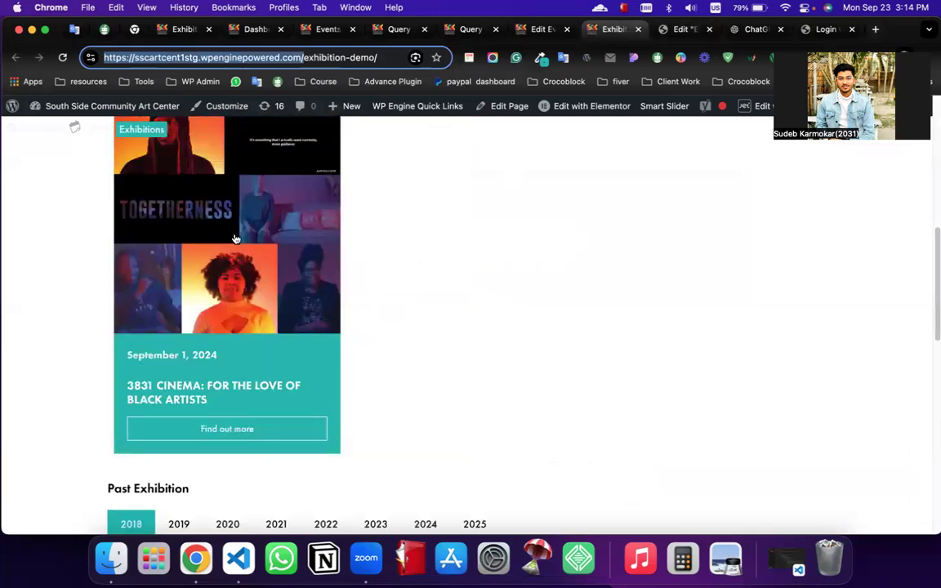
{"action": "scroll", "coordinate": [226, 249], "scroll_direction": "up", "scroll_amount": 1}
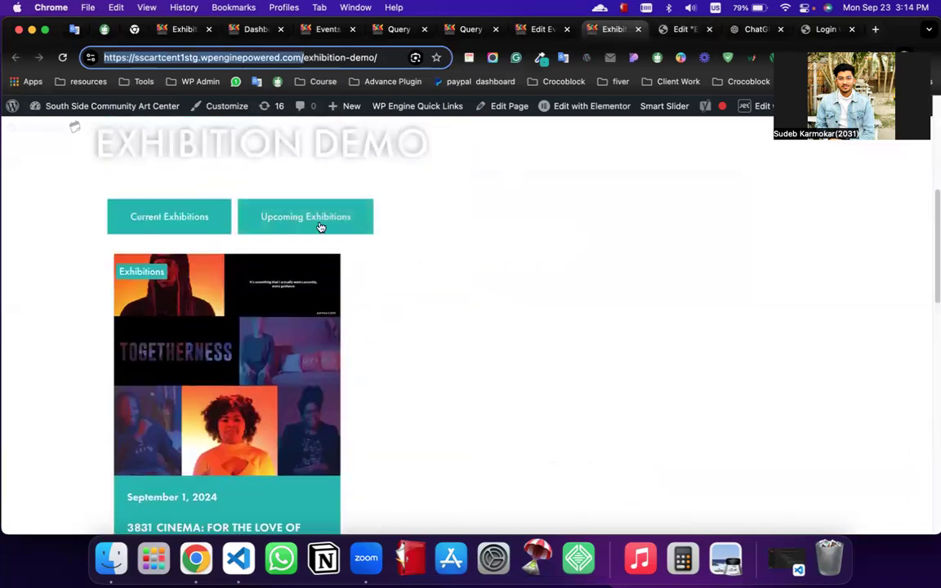
{"action": "left_click", "coordinate": [289, 228]}
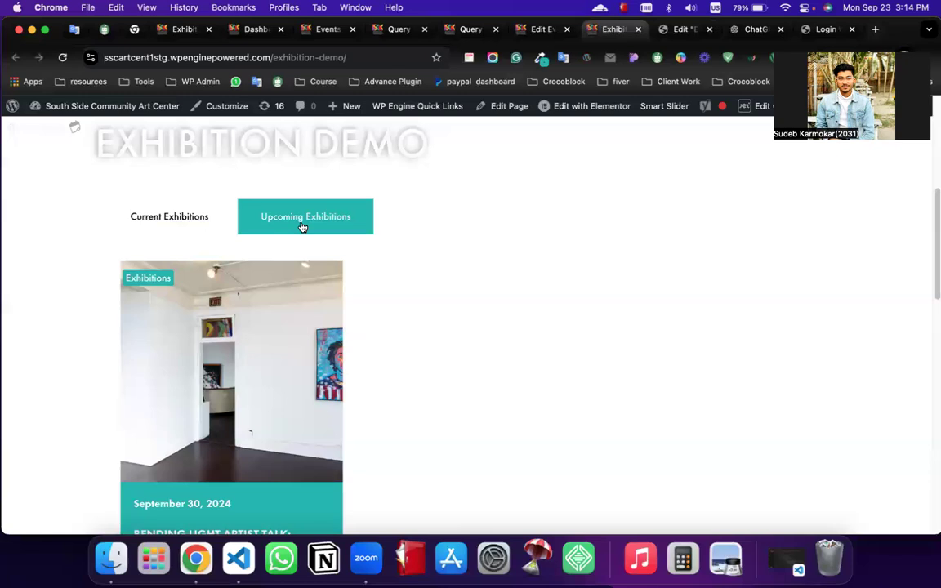
Look over the Current and Upcoming Exhibitions tabs and the upcoming event card on the live Exhibition Demo page
{"action": "scroll", "coordinate": [380, 226], "scroll_direction": "down", "scroll_amount": 1}
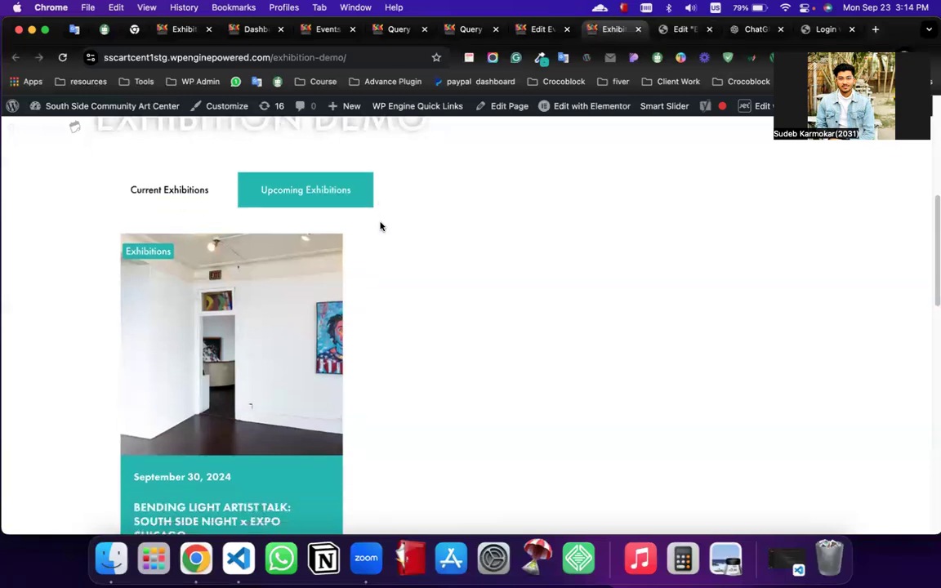
{"action": "left_click", "coordinate": [200, 197]}
{"action": "left_click", "coordinate": [269, 195]}
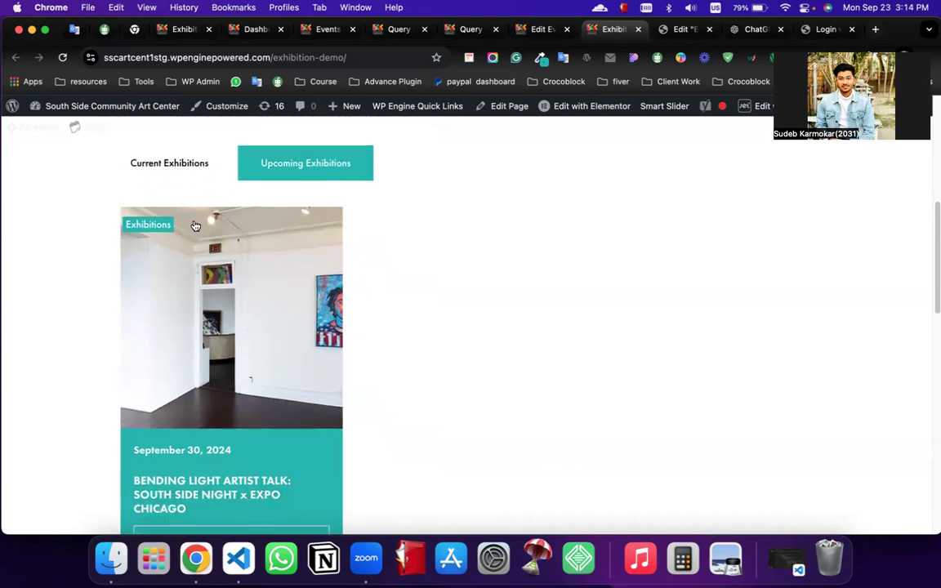
Switch to the Elementor editor and display the Upcoming Exhibitions tab with its listing card
{"action": "left_click", "coordinate": [676, 29]}
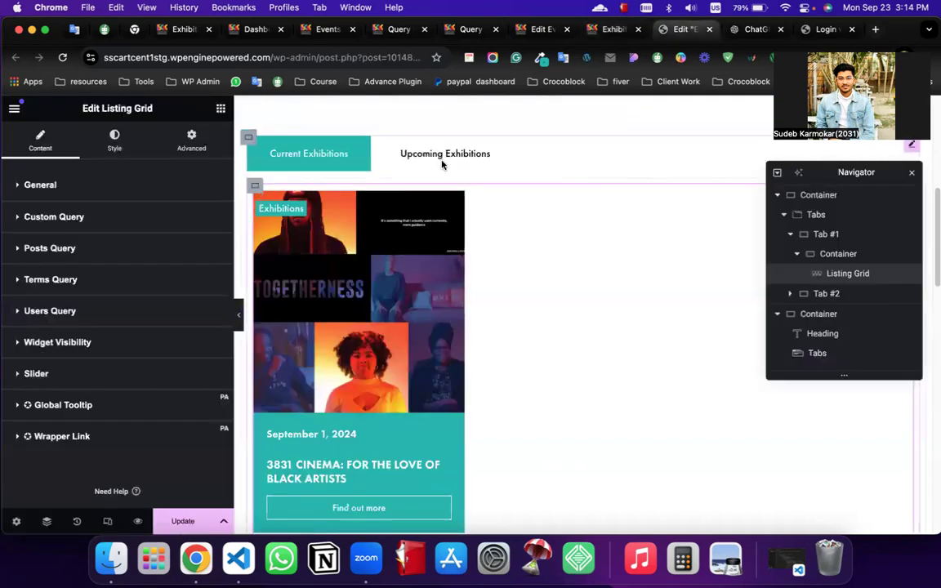
{"action": "left_click", "coordinate": [397, 148]}
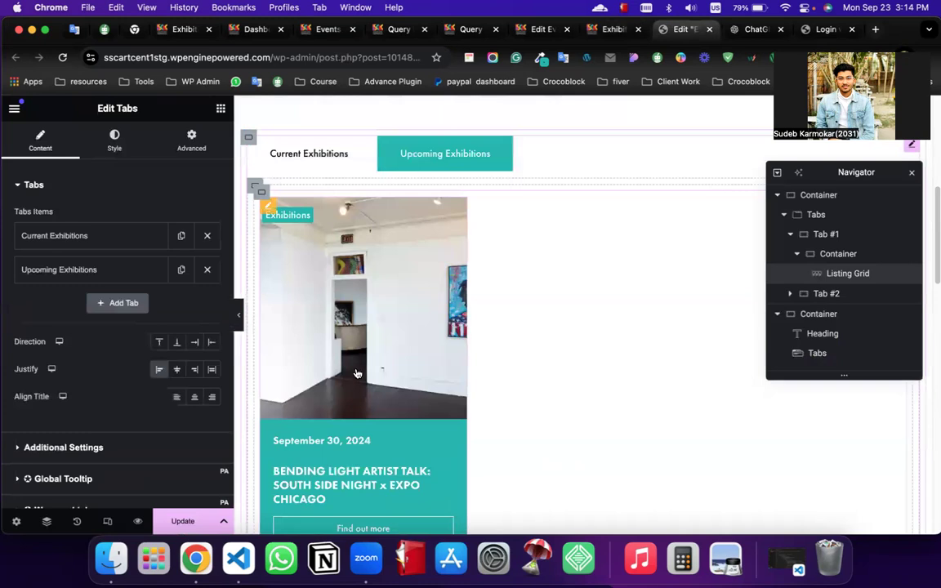
{"action": "scroll", "coordinate": [353, 251], "scroll_direction": "down", "scroll_amount": 2}
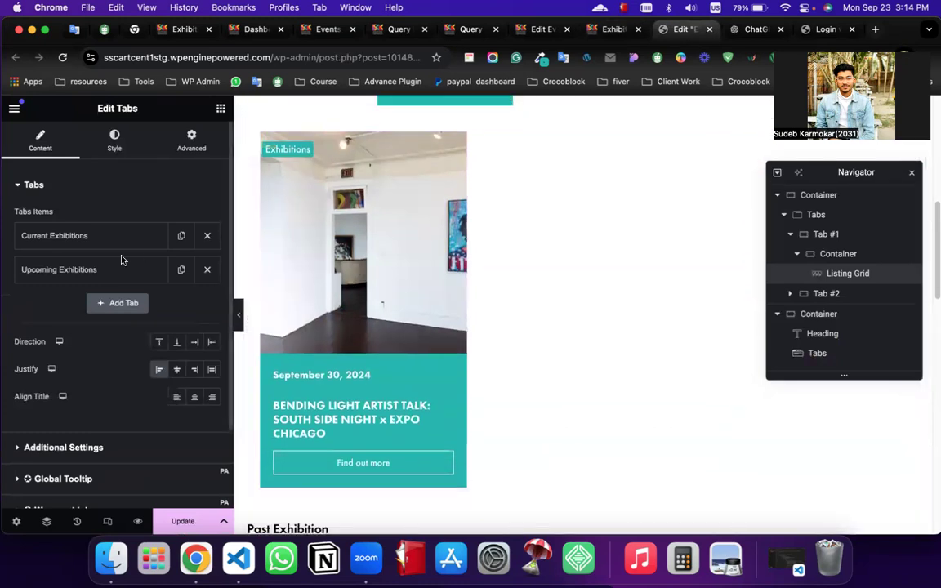
Revisit the event's date settings, the Elementor page and the Posts Query pagination settings, ending on the live Exhibition Demo page
{"action": "left_click", "coordinate": [600, 32]}
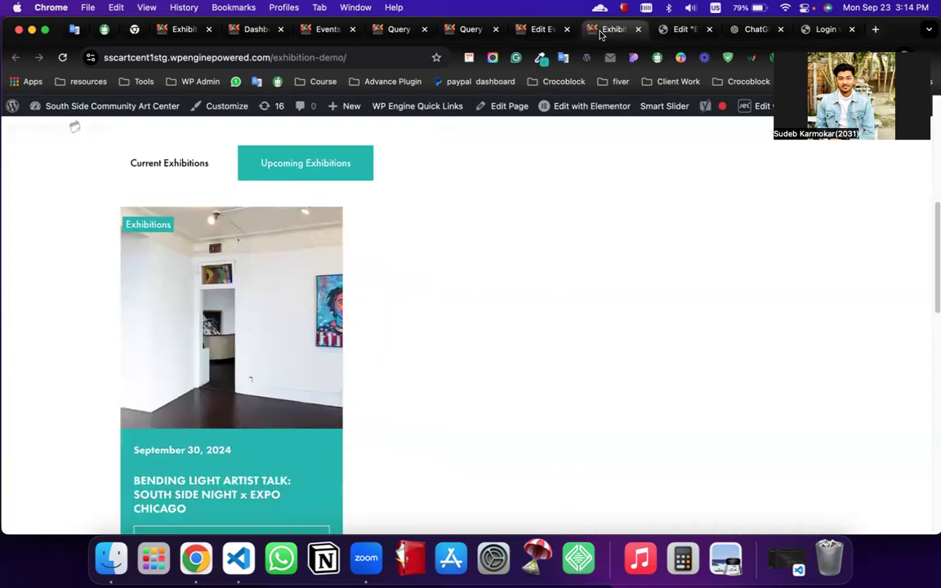
{"action": "left_click", "coordinate": [544, 31]}
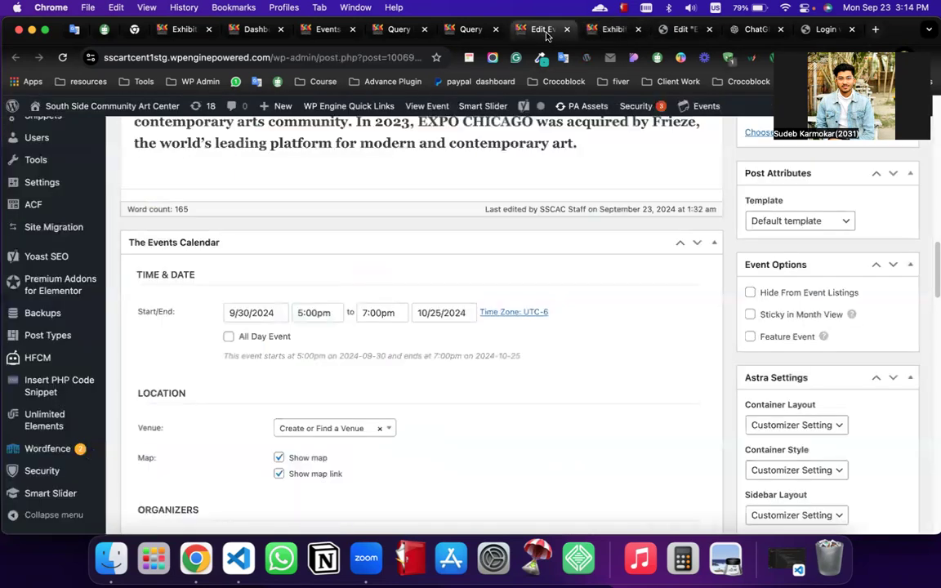
{"action": "left_click", "coordinate": [674, 29]}
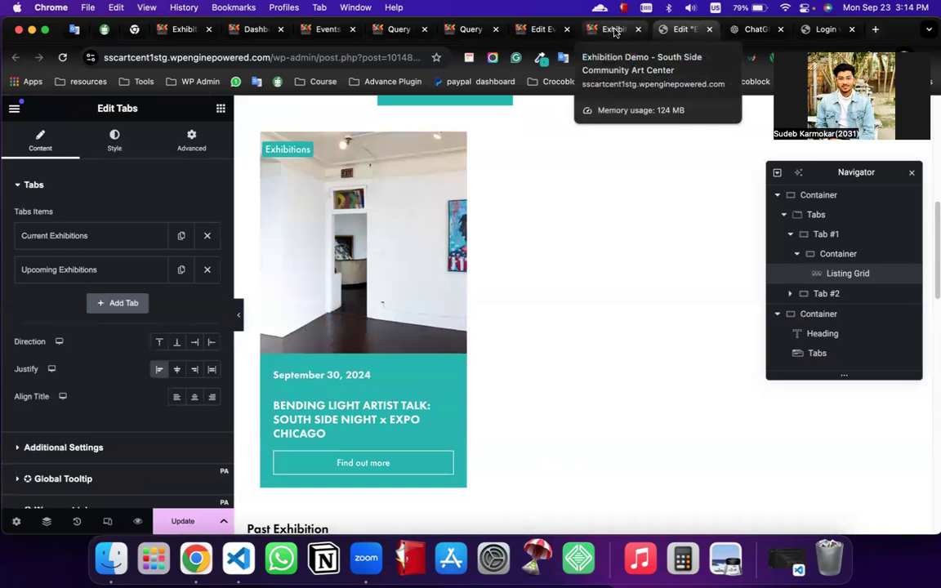
{"action": "left_click", "coordinate": [615, 30]}
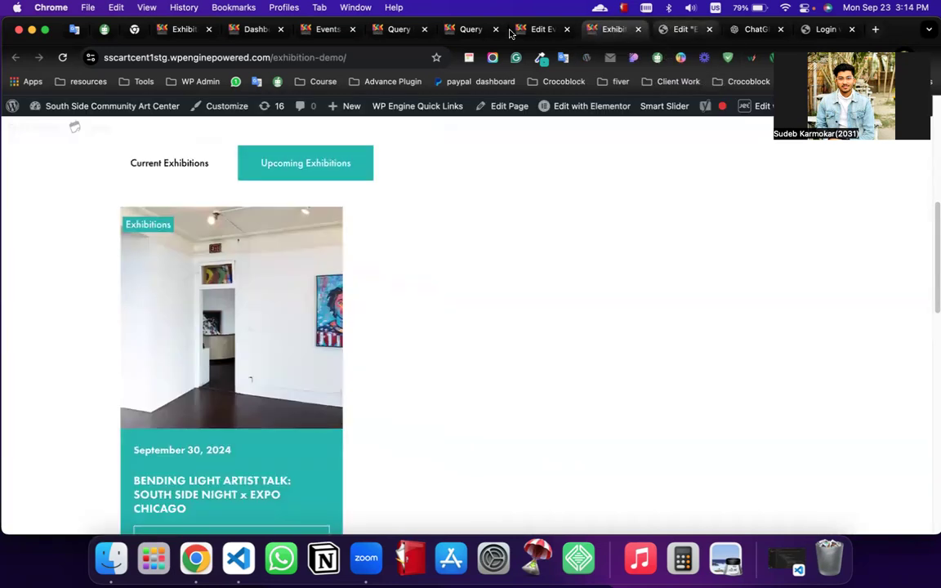
{"action": "left_click", "coordinate": [472, 31]}
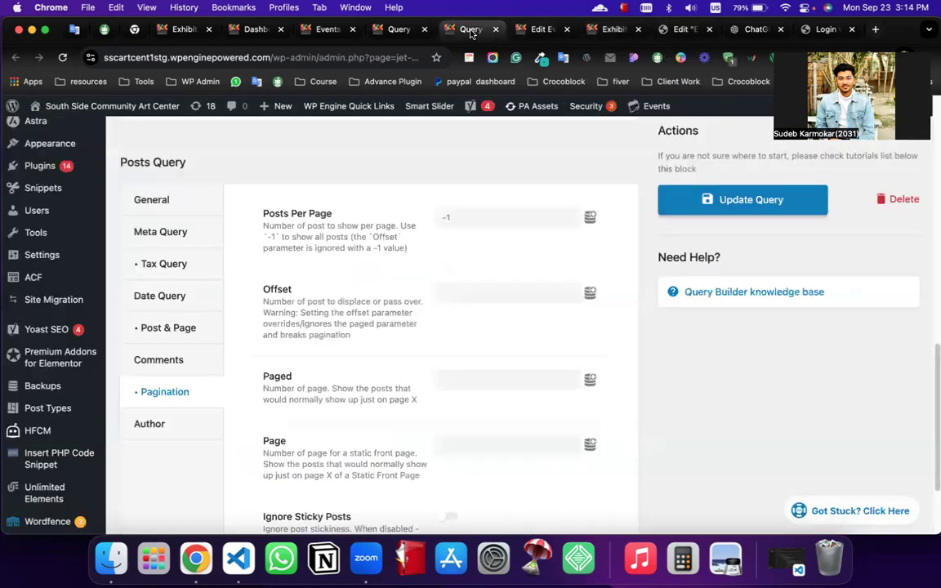
{"action": "left_click", "coordinate": [608, 31]}
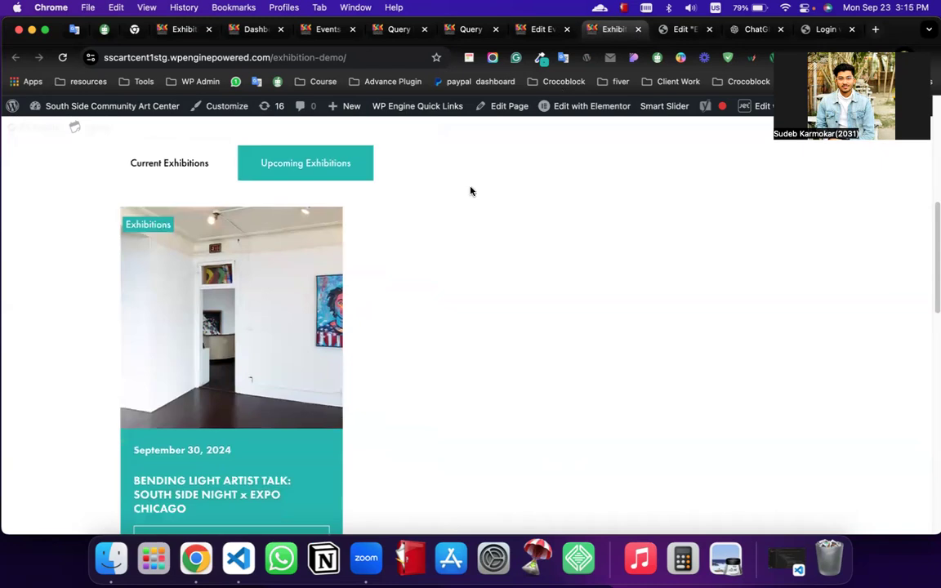
Examine the Past Exhibition section on the live page, including its heading, year tabs and the 2018 listing
{"action": "scroll", "coordinate": [116, 326], "scroll_direction": "down", "scroll_amount": 1}
{"action": "scroll", "coordinate": [12, 322], "scroll_direction": "up", "scroll_amount": 1}
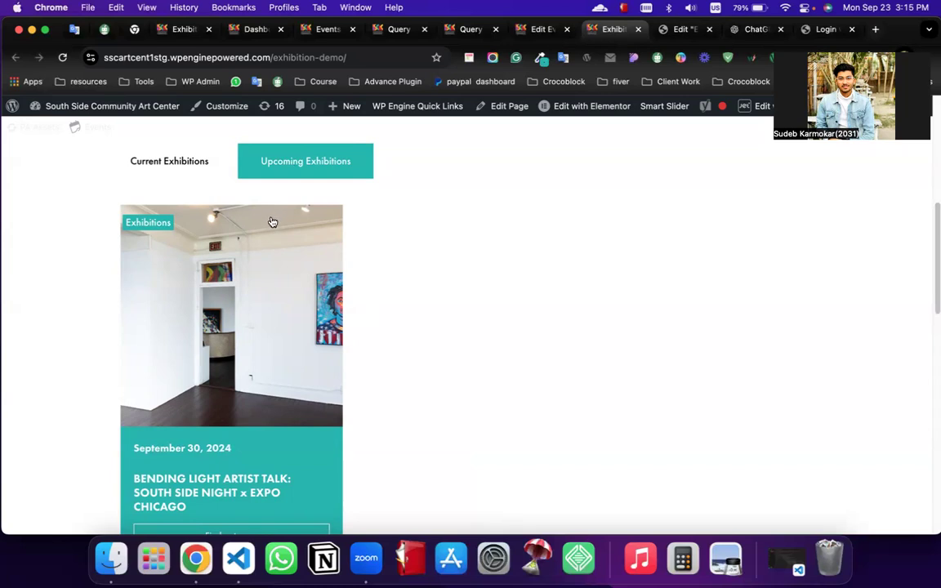
{"action": "scroll", "coordinate": [347, 223], "scroll_direction": "down", "scroll_amount": 5}
{"action": "scroll", "coordinate": [347, 223], "scroll_direction": "down", "scroll_amount": 2}
{"action": "triple_click", "coordinate": [136, 335]}
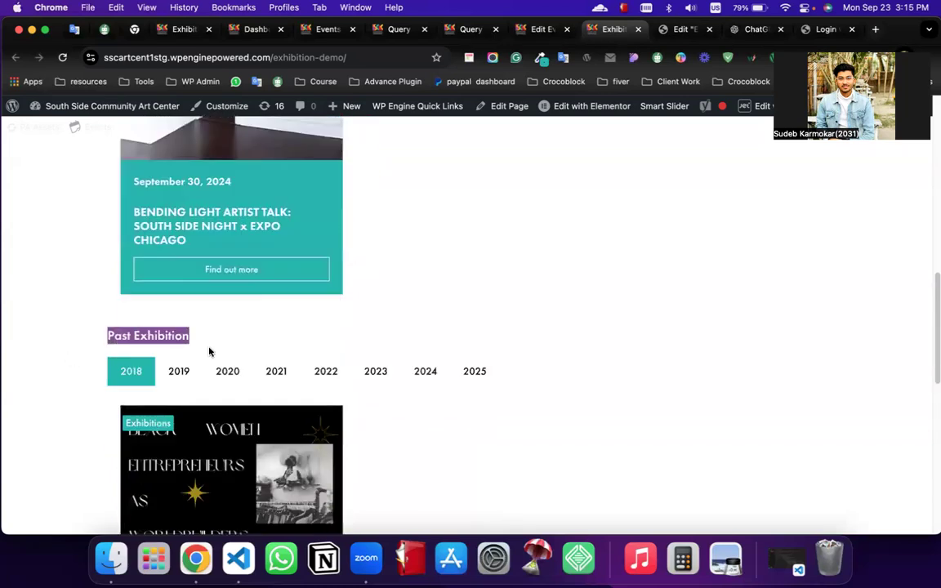
{"action": "left_click", "coordinate": [139, 364]}
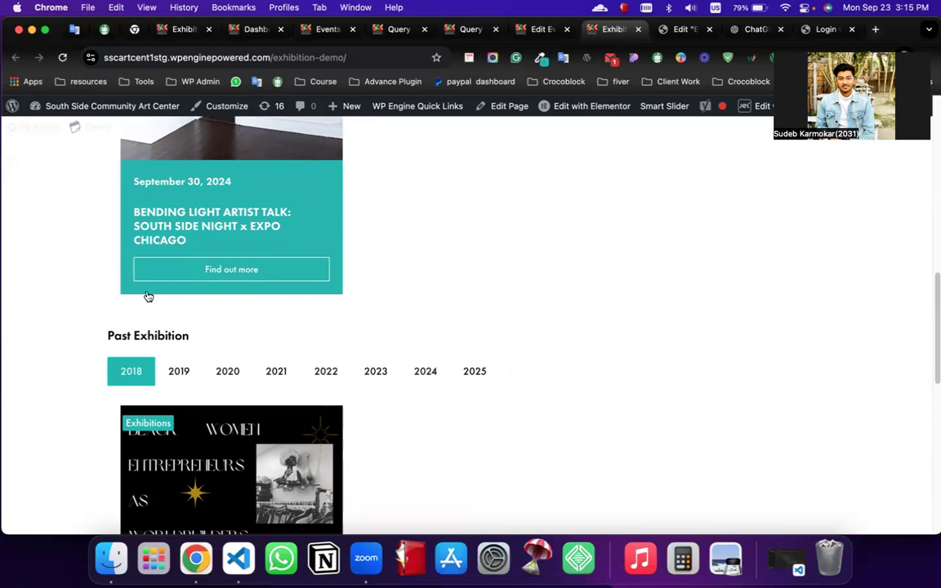
{"action": "scroll", "coordinate": [144, 292], "scroll_direction": "down", "scroll_amount": 1}
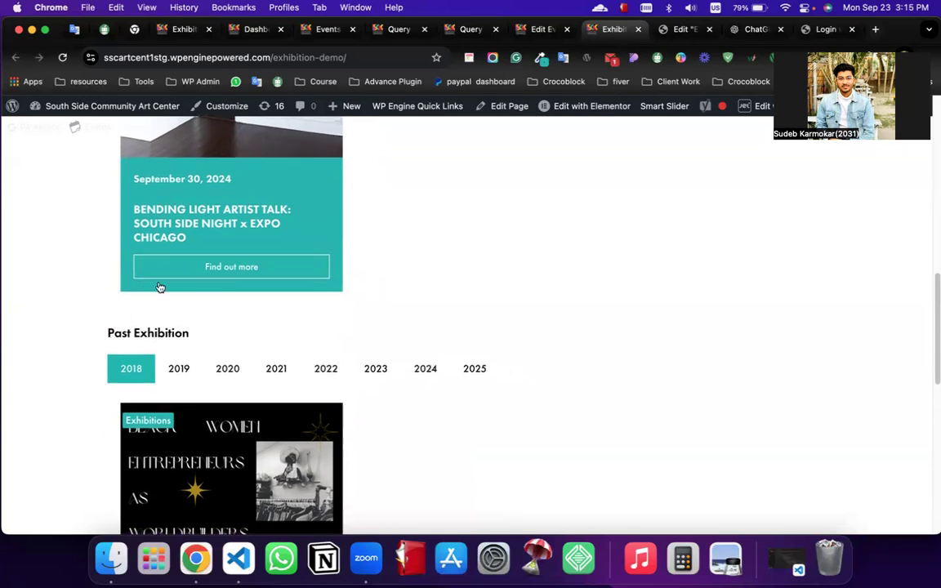
{"action": "scroll", "coordinate": [147, 351], "scroll_direction": "down", "scroll_amount": 3}
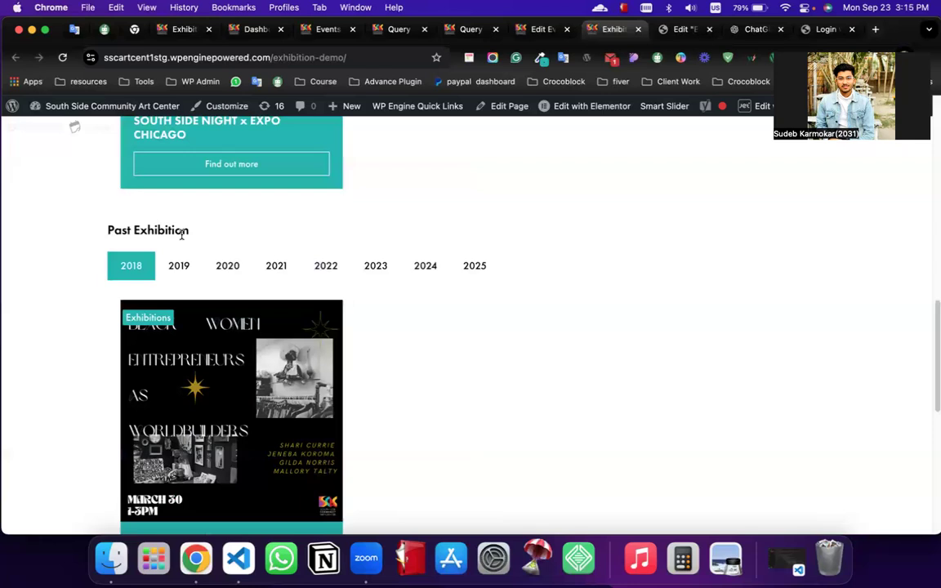
{"action": "double_click", "coordinate": [146, 231]}
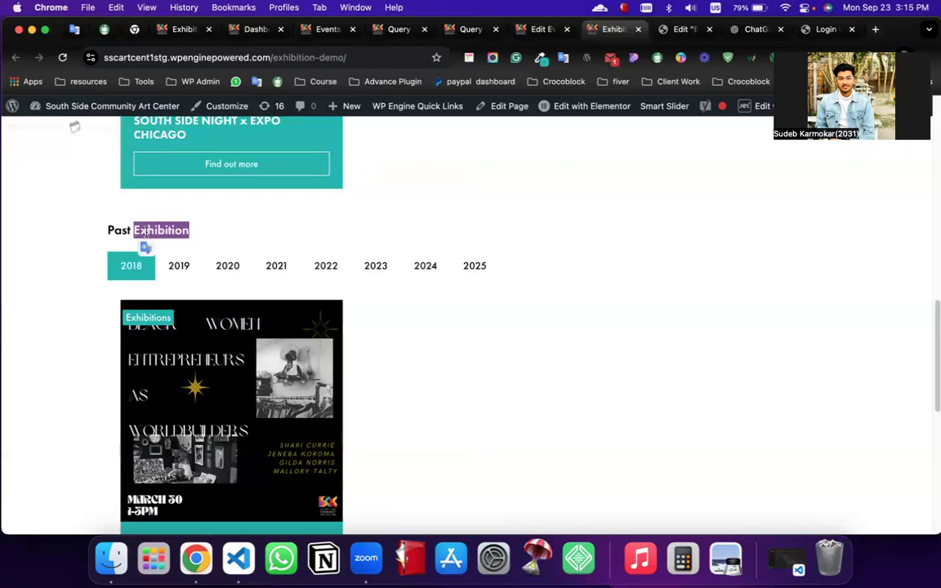
{"action": "left_click", "coordinate": [146, 231]}
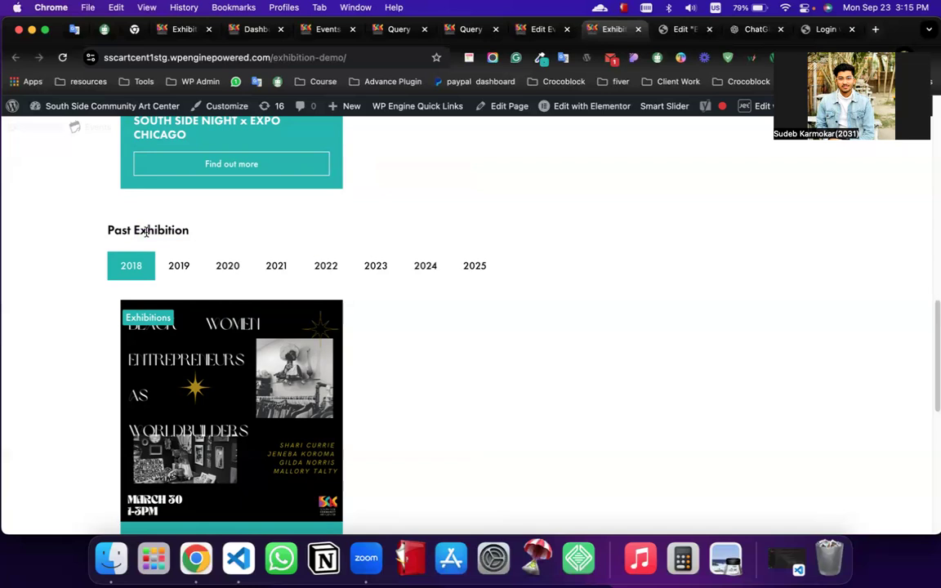
{"action": "double_click", "coordinate": [159, 228]}
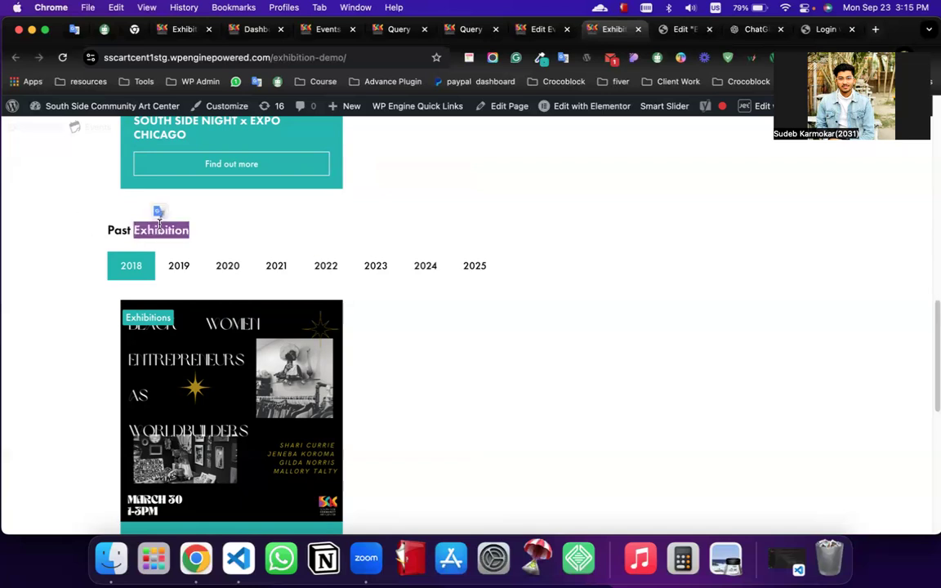
{"action": "left_click", "coordinate": [140, 227]}
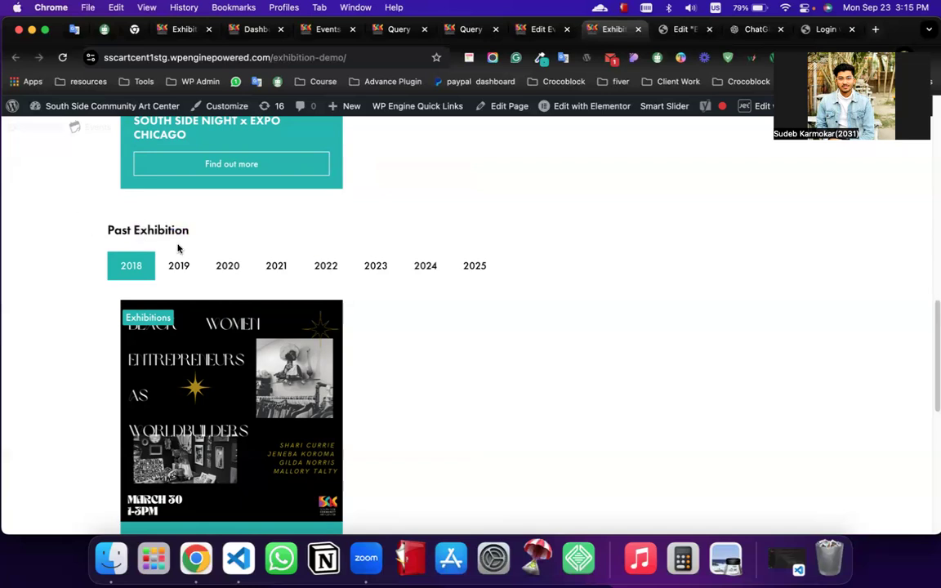
{"action": "scroll", "coordinate": [210, 238], "scroll_direction": "down", "scroll_amount": 2}
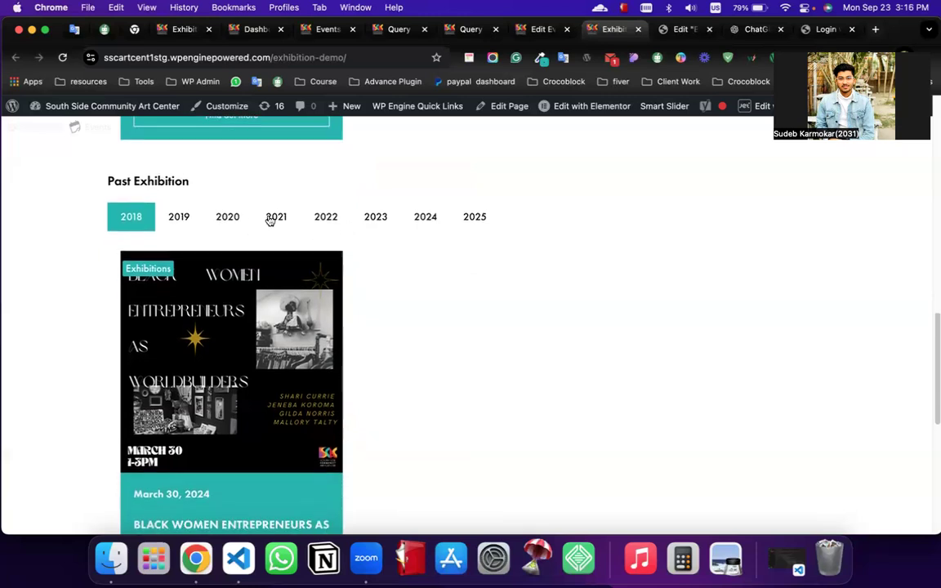
Show the Current Exhibitions and Upcoming Exhibitions listings again and return to the Past Exhibition section
{"action": "scroll", "coordinate": [350, 253], "scroll_direction": "up", "scroll_amount": 5}
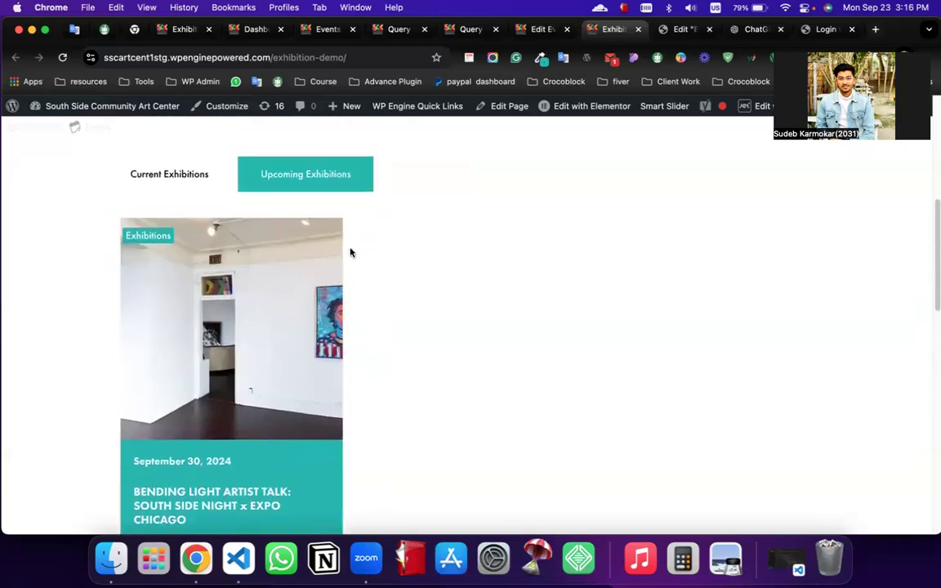
{"action": "scroll", "coordinate": [356, 254], "scroll_direction": "up", "scroll_amount": 2}
{"action": "scroll", "coordinate": [245, 252], "scroll_direction": "down", "scroll_amount": 1}
{"action": "left_click", "coordinate": [168, 249]}
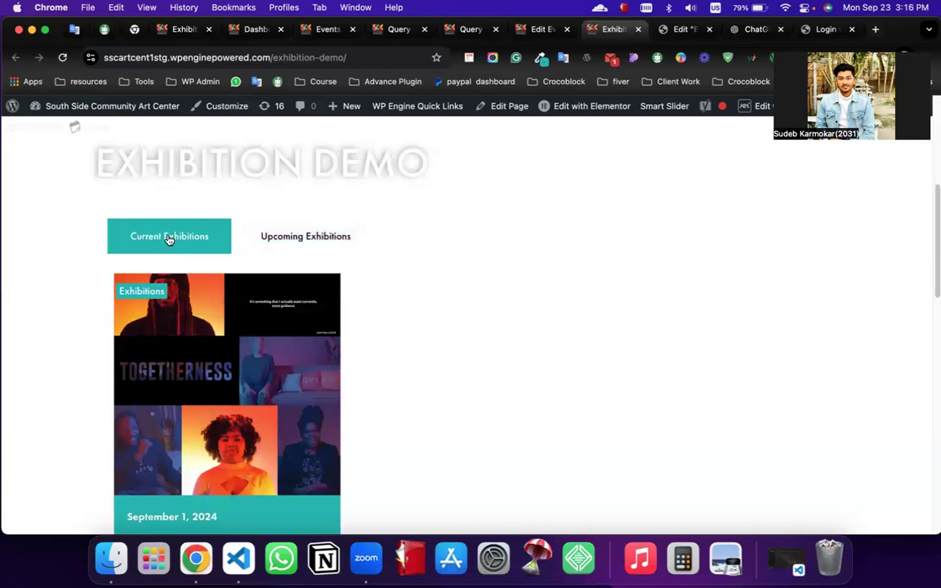
{"action": "left_click", "coordinate": [261, 237]}
{"action": "scroll", "coordinate": [394, 252], "scroll_direction": "down", "scroll_amount": 3}
{"action": "scroll", "coordinate": [394, 252], "scroll_direction": "down", "scroll_amount": 1}
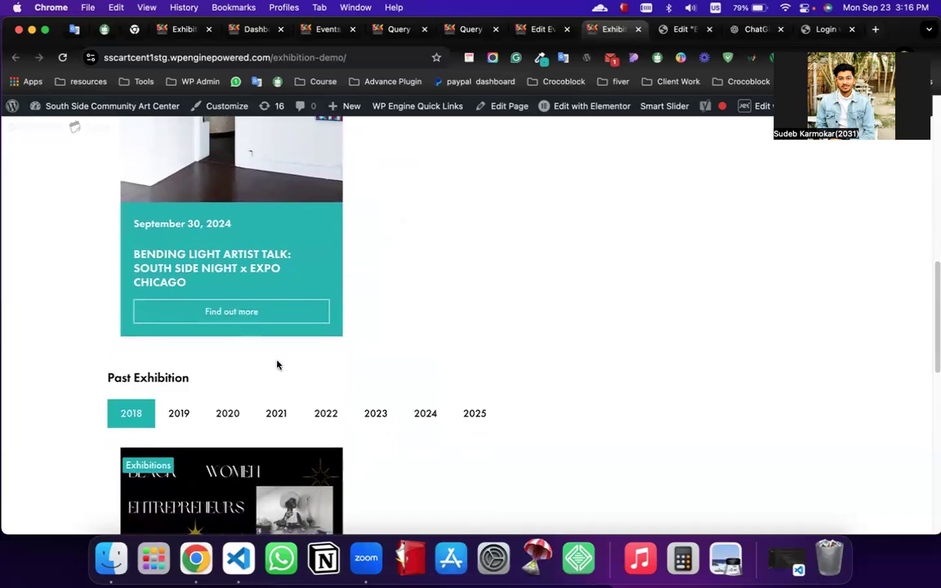
{"action": "scroll", "coordinate": [389, 286], "scroll_direction": "down", "scroll_amount": 2}
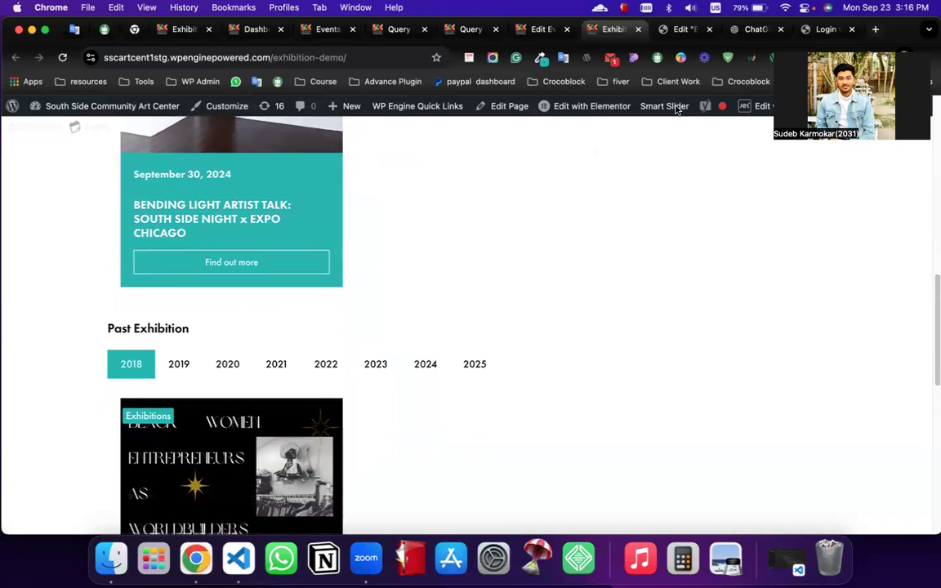
Switch to the ChatGPT conversation and review its instructions for querying tribe_events and linking the query to an Elementor Listing Grid
{"action": "left_click", "coordinate": [743, 31]}
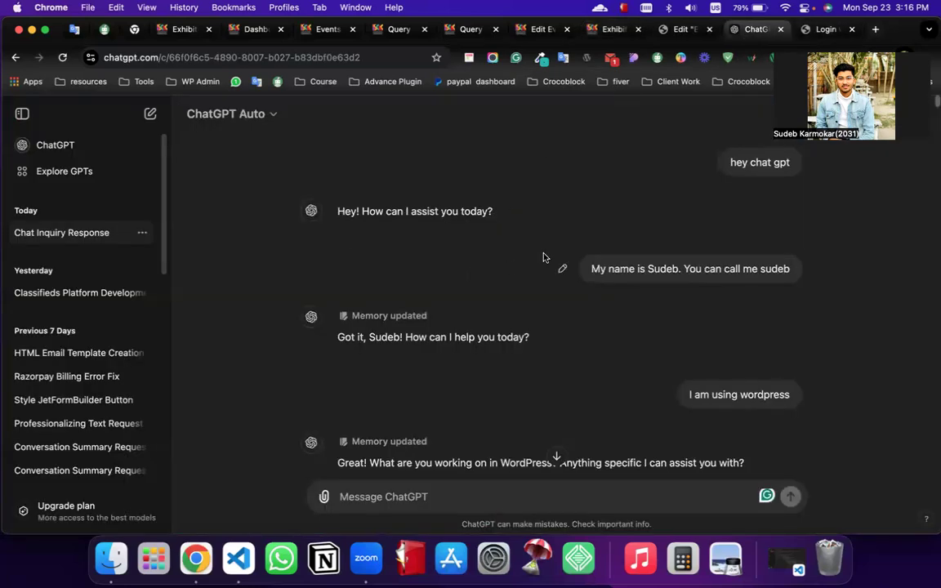
{"action": "scroll", "coordinate": [544, 256], "scroll_direction": "down", "scroll_amount": 5}
{"action": "scroll", "coordinate": [544, 257], "scroll_direction": "down", "scroll_amount": 10}
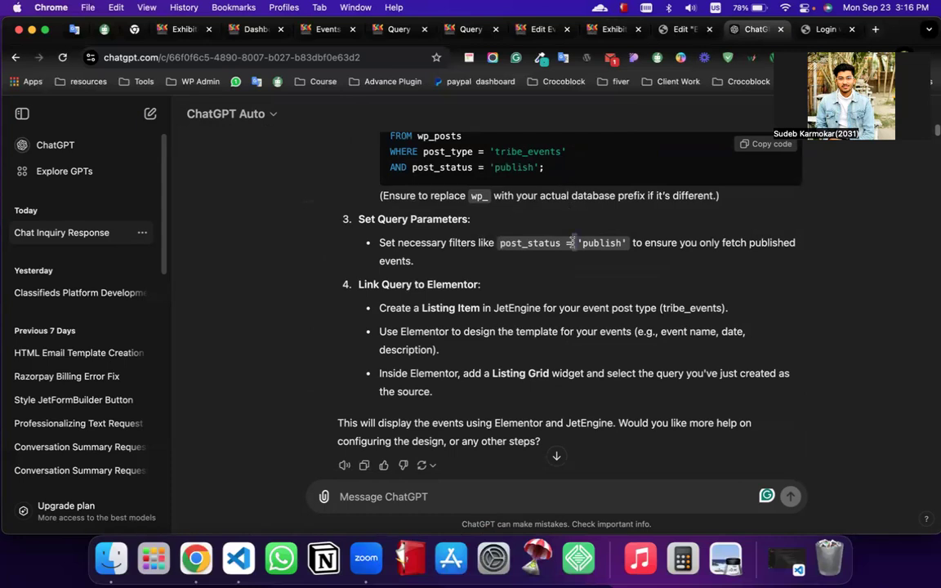
{"action": "left_click_drag", "start_coordinate": [572, 243], "coordinate": [594, 248]}
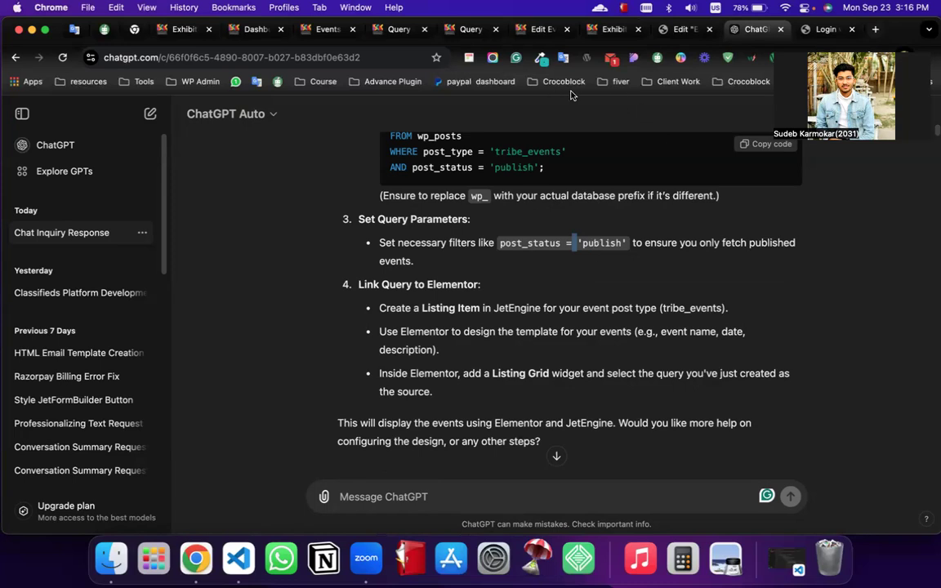
Return to the Elementor editor and activate the Current Exhibitions tab of the tabs widget
{"action": "left_click", "coordinate": [679, 30]}
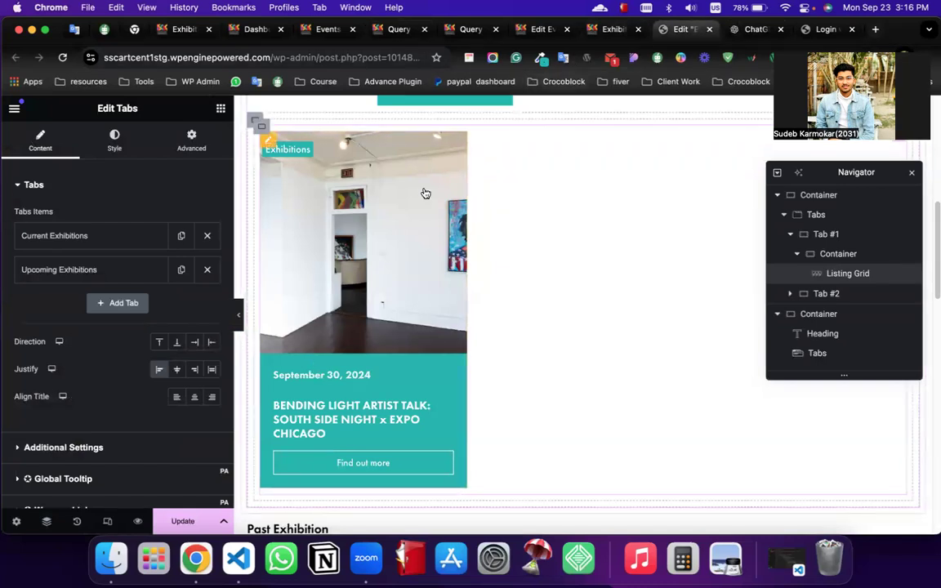
{"action": "scroll", "coordinate": [360, 307], "scroll_direction": "up", "scroll_amount": 5}
{"action": "scroll", "coordinate": [327, 343], "scroll_direction": "down", "scroll_amount": 2}
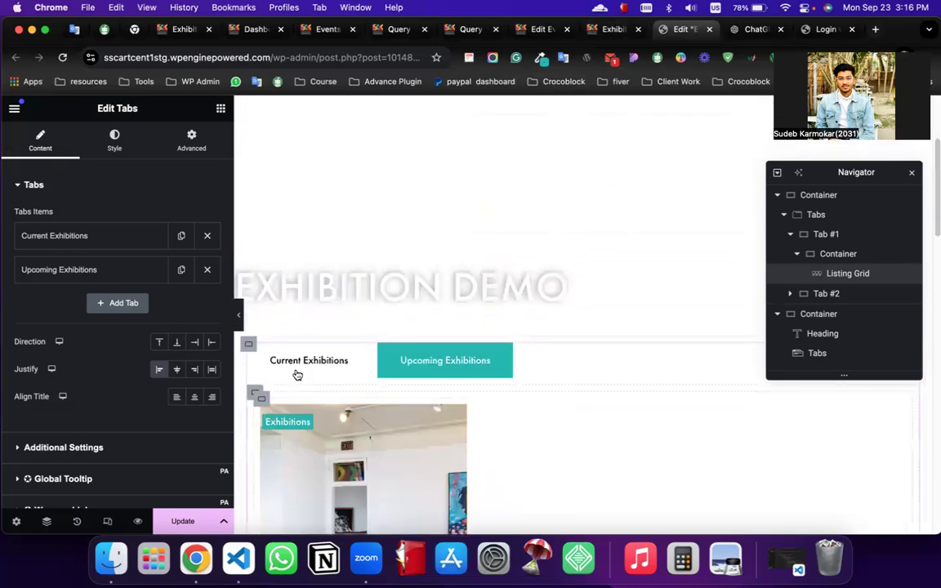
{"action": "left_click", "coordinate": [297, 374]}
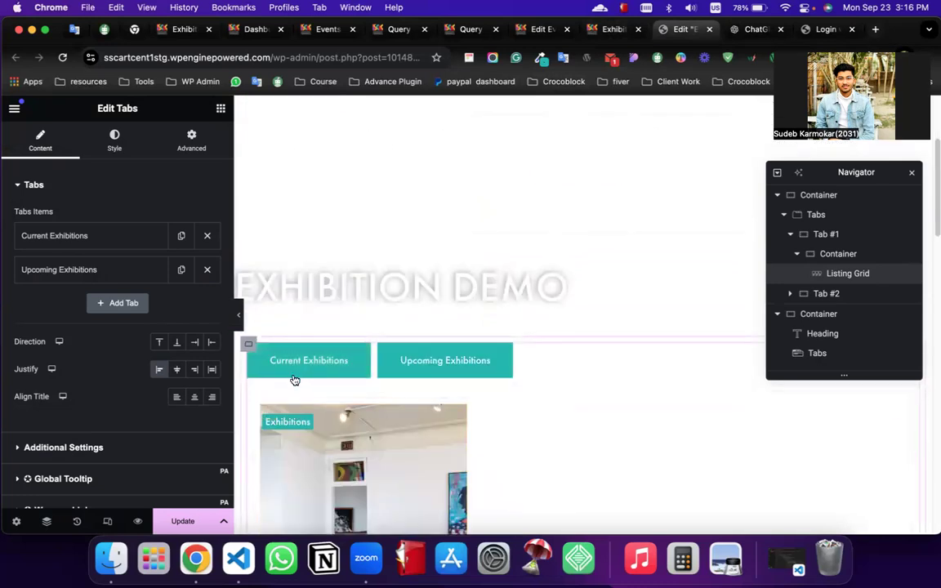